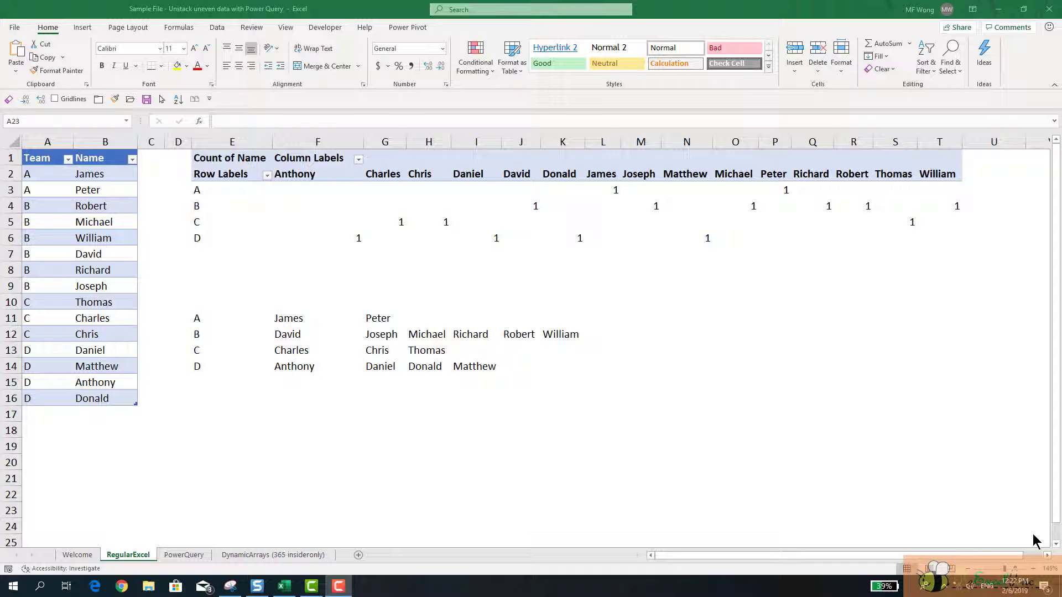
# On the PowerQuery sheet, change A4 and A5 (Robert and Michael) to team A.
pyautogui.click(185, 555)
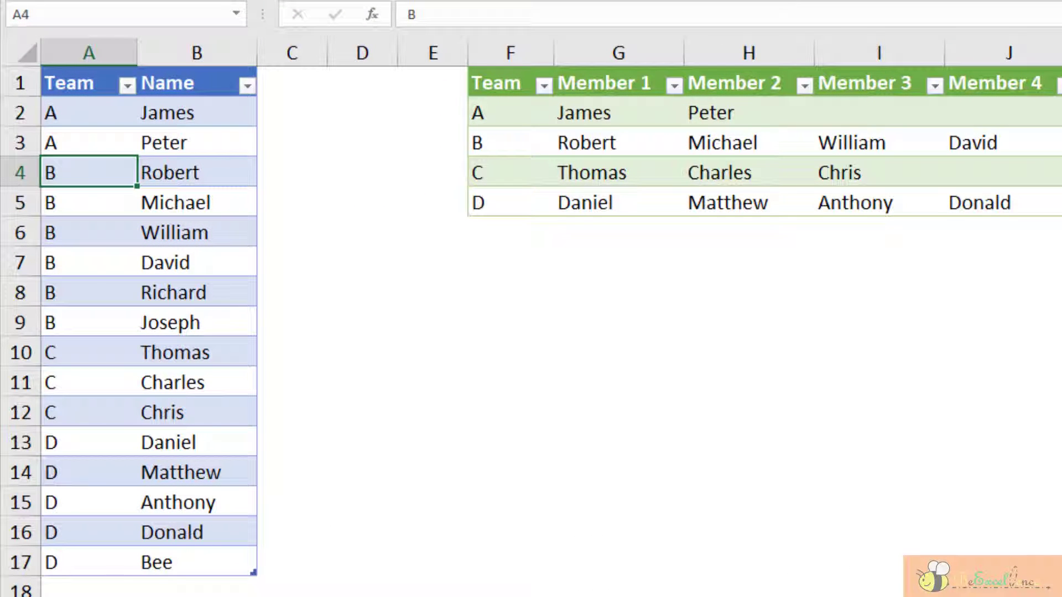
pyautogui.write('A')
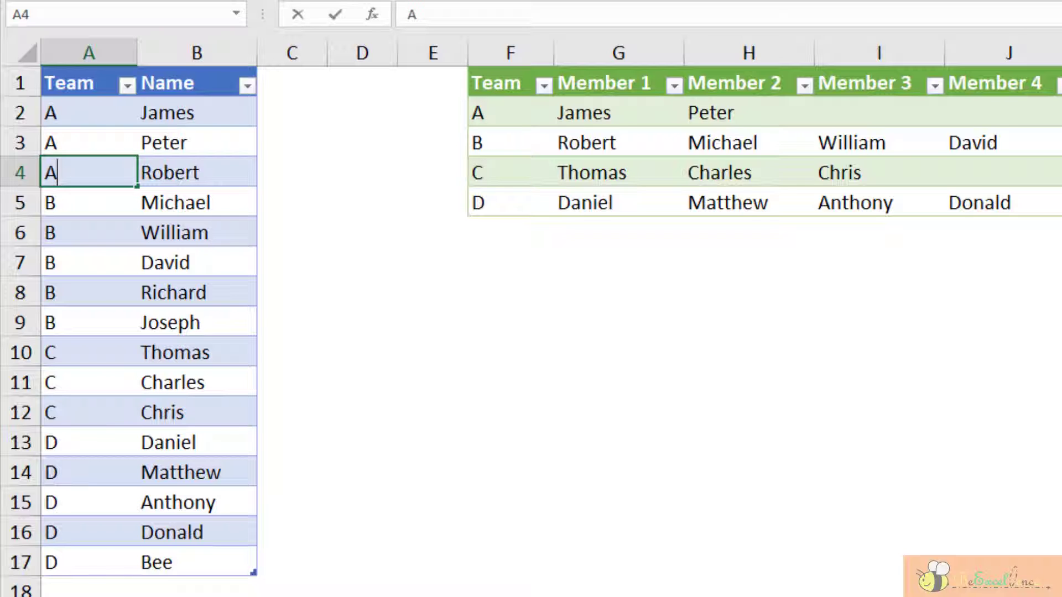
pyautogui.press('Return')
pyautogui.write('A')
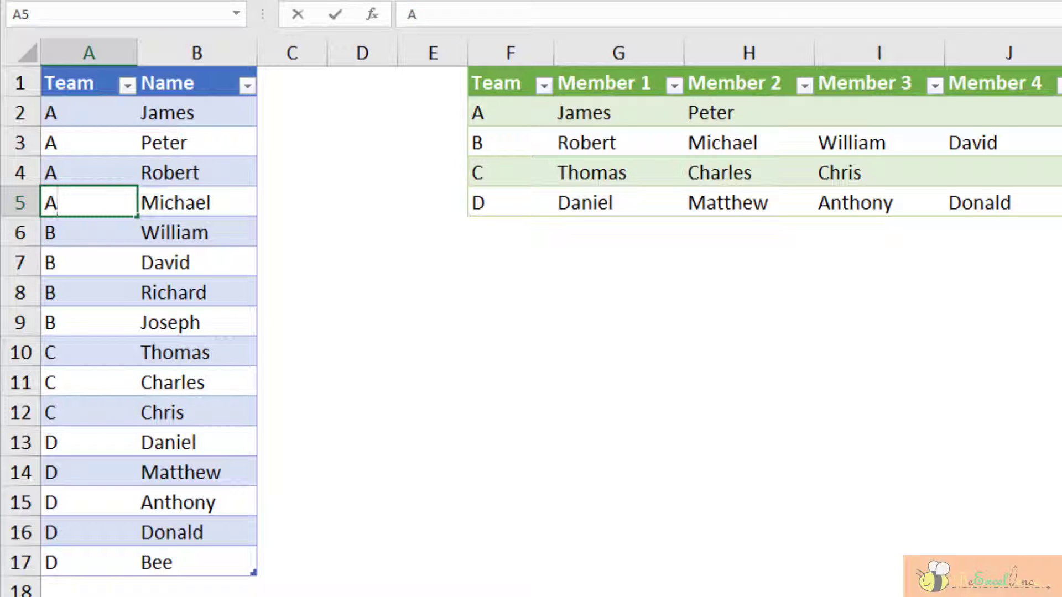
pyautogui.press('Return')
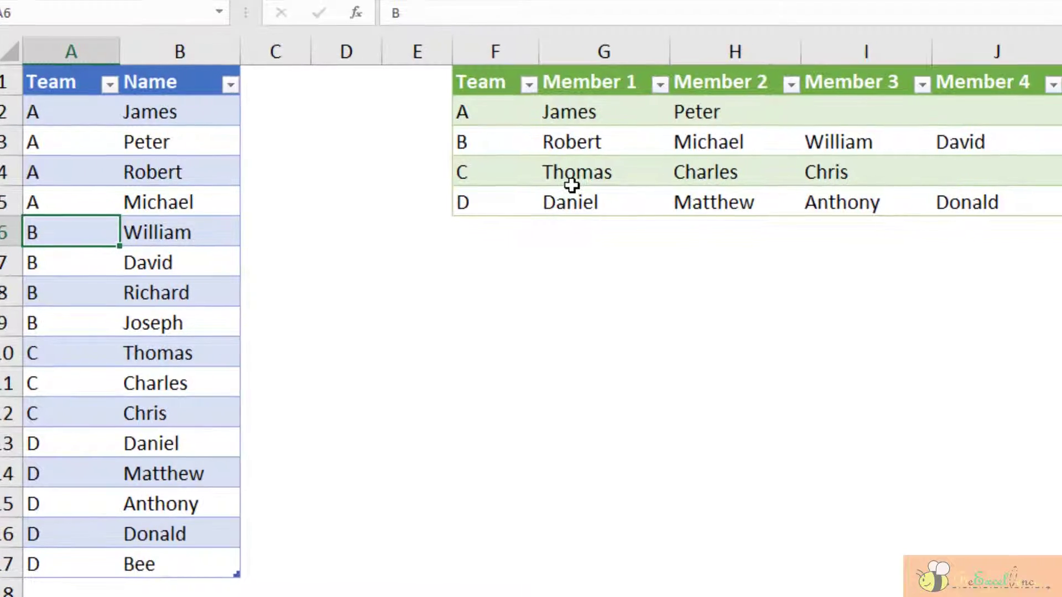
# Refresh the unstacked member table so it shrinks to five Member columns.
pyautogui.click(587, 174)
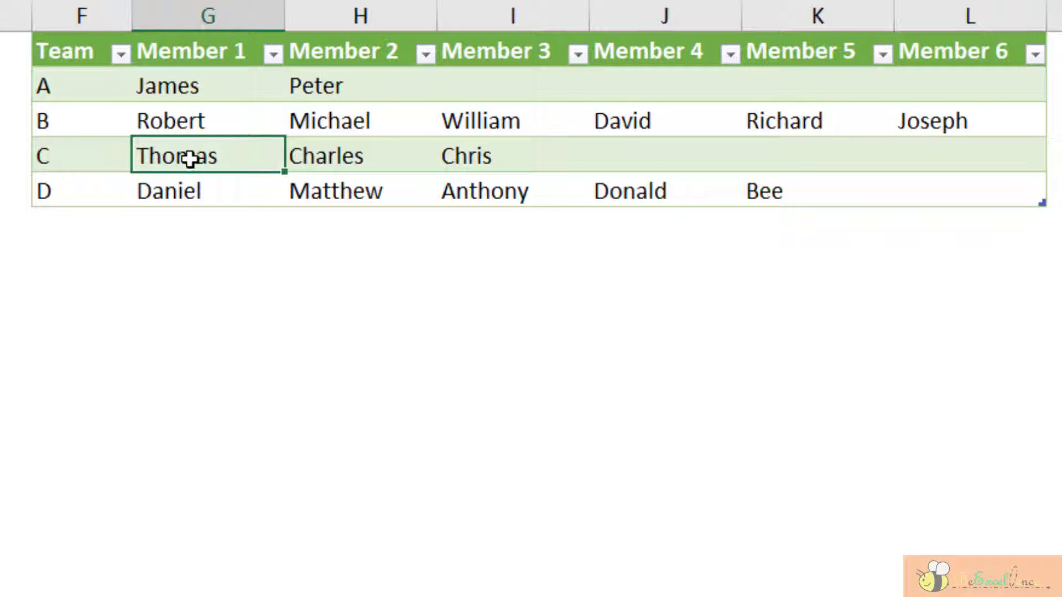
pyautogui.rightClick(190, 159)
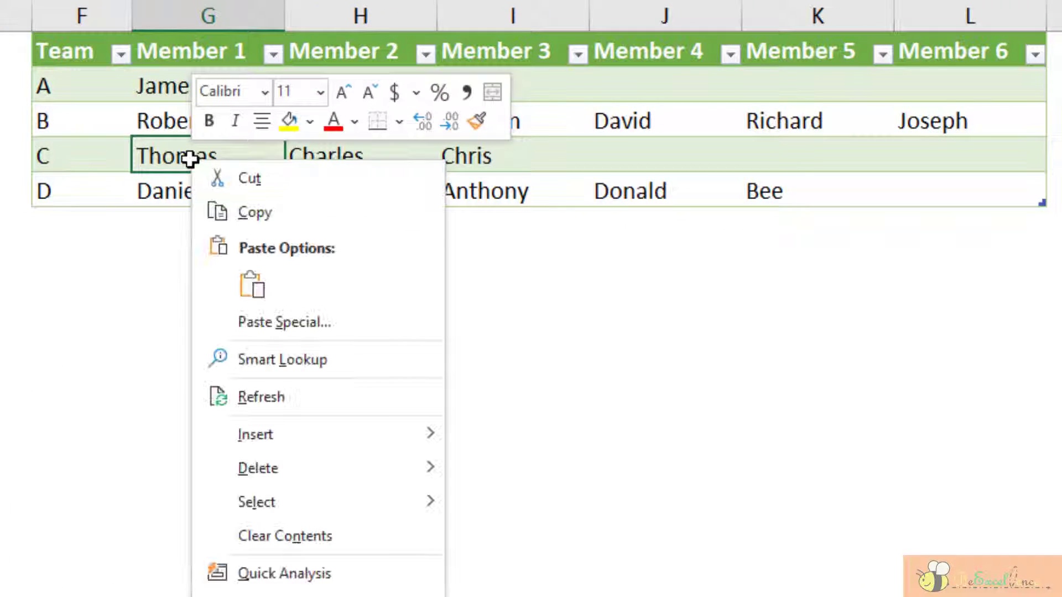
pyautogui.click(354, 396)
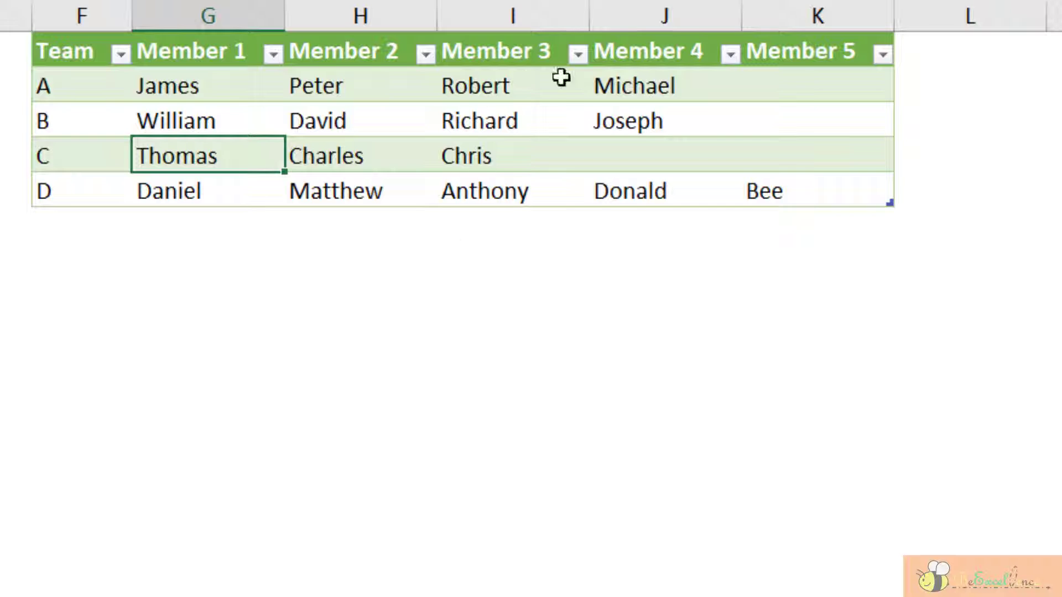
pyautogui.click(609, 82)
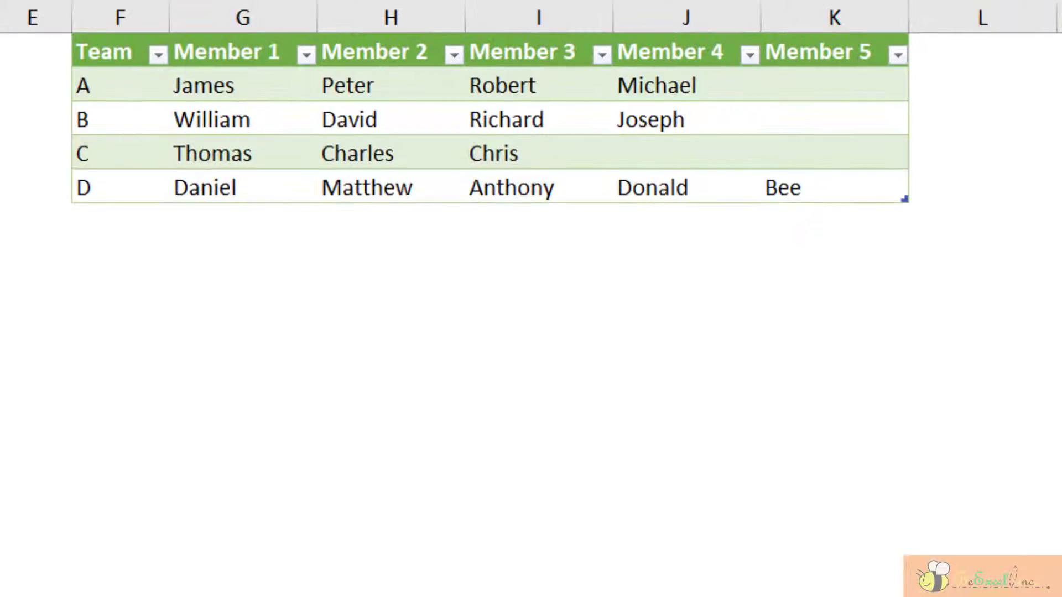
# Add two team E rows in A18:B19 with members Peter and Ann.
pyautogui.click(68, 490)
pyautogui.write('E')
pyautogui.press('Return')
pyautogui.write('E')
pyautogui.press('Return')
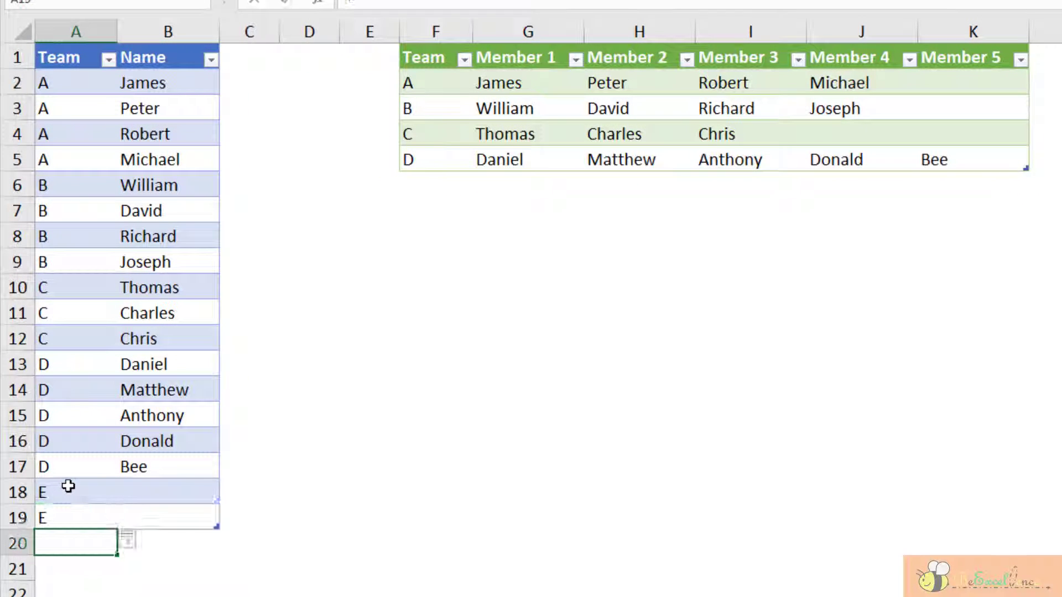
pyautogui.press('Up')
pyautogui.press('Right')
pyautogui.press('Up')
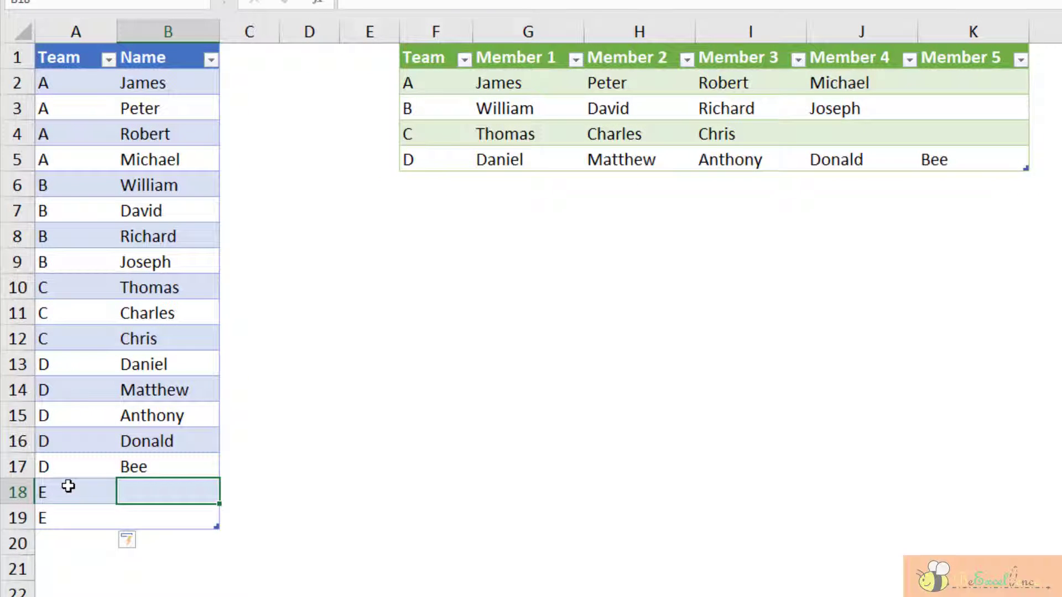
pyautogui.write('Peter')
pyautogui.press('Return')
pyautogui.write('Ann')
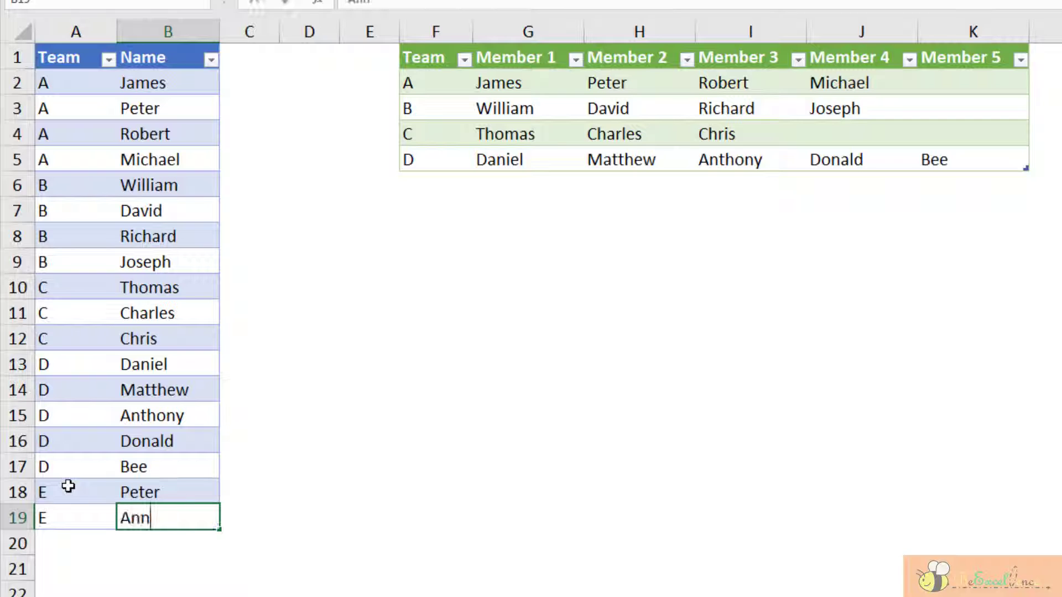
pyautogui.press('Return')
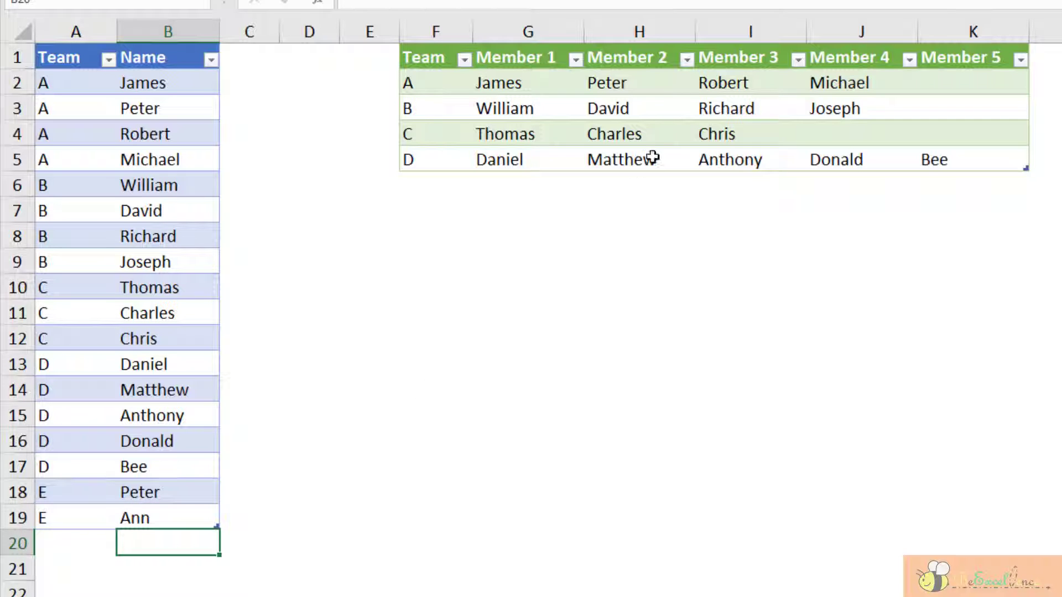
# Refresh the member table and check the new E row holding Peter and Ann.
pyautogui.rightClick(642, 112)
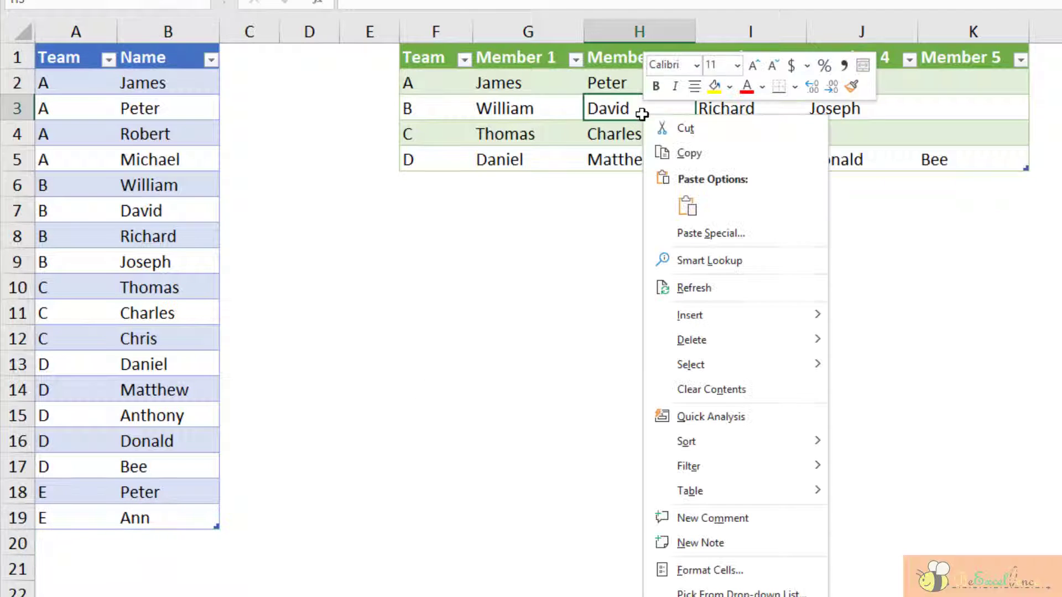
pyautogui.click(728, 293)
pyautogui.click(726, 301)
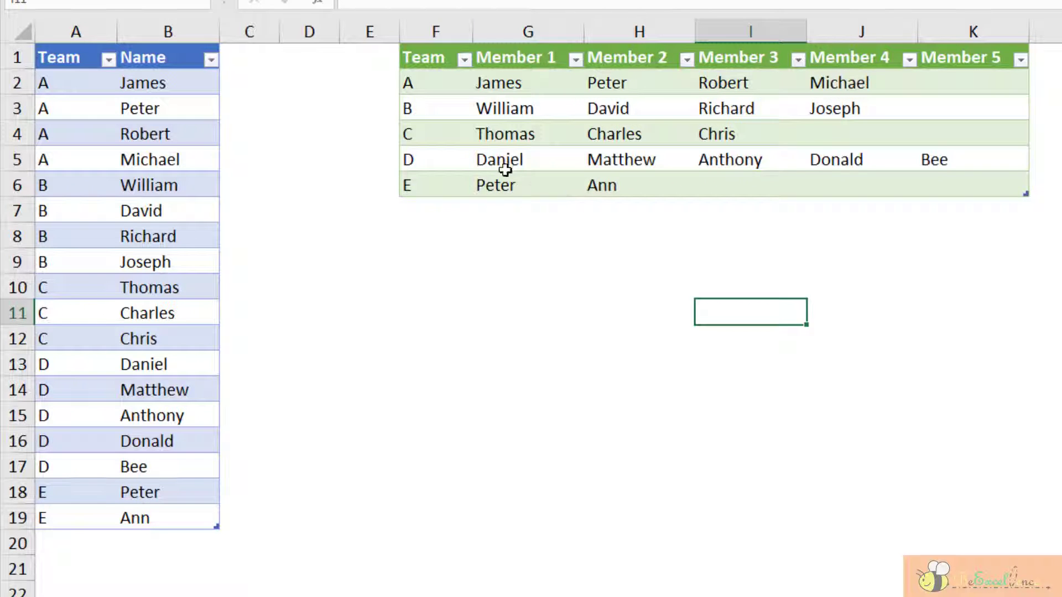
pyautogui.moveTo(459, 187); pyautogui.dragTo(601, 189)
pyautogui.click(646, 243)
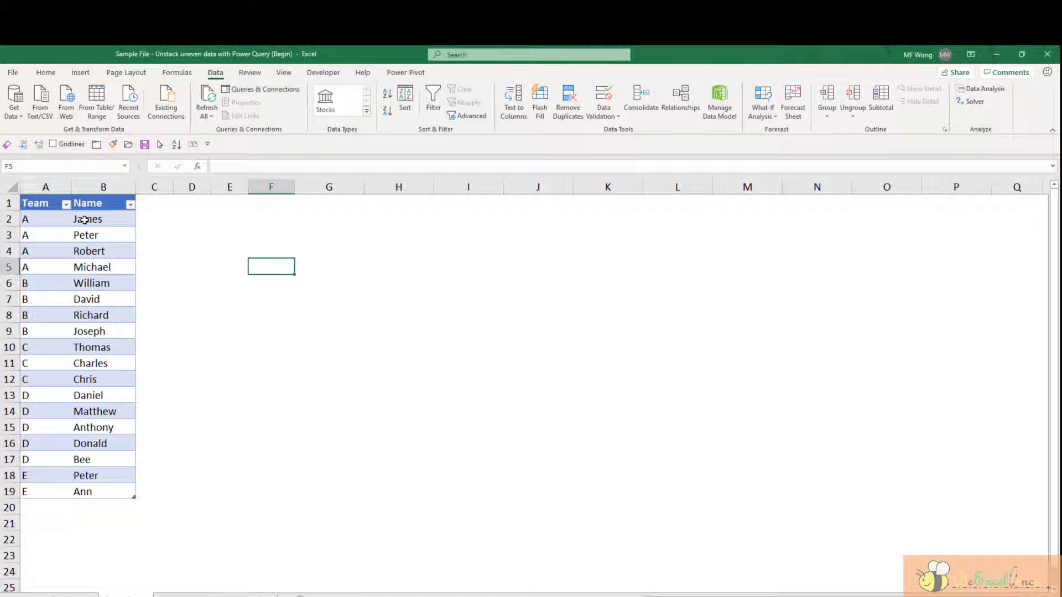
# Select the Team and Name data and load it with From Table/Range as query tb_Data3.
pyautogui.moveTo(42, 205); pyautogui.dragTo(111, 493)
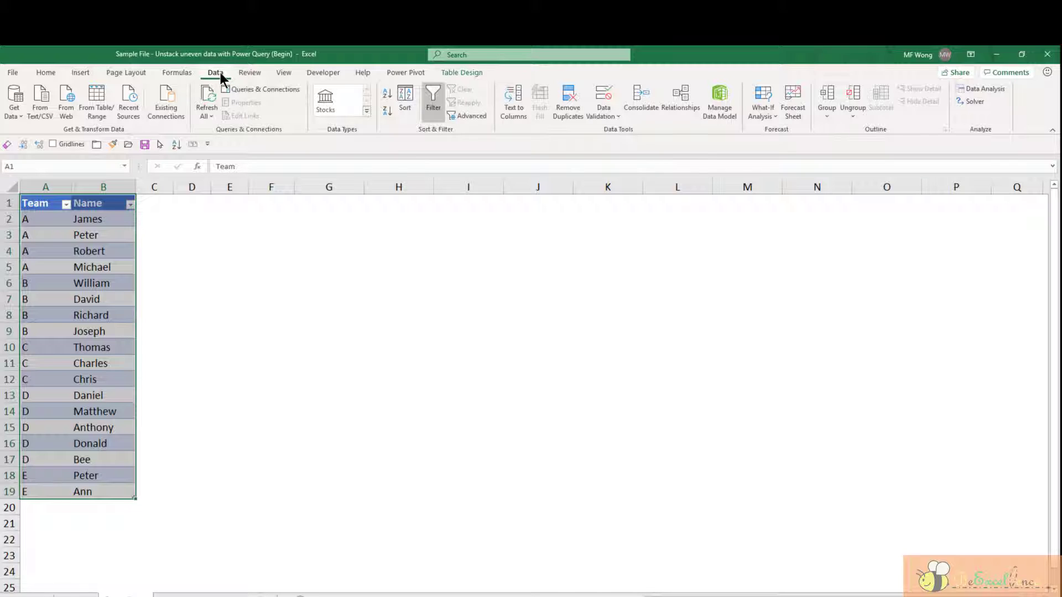
pyautogui.click(102, 105)
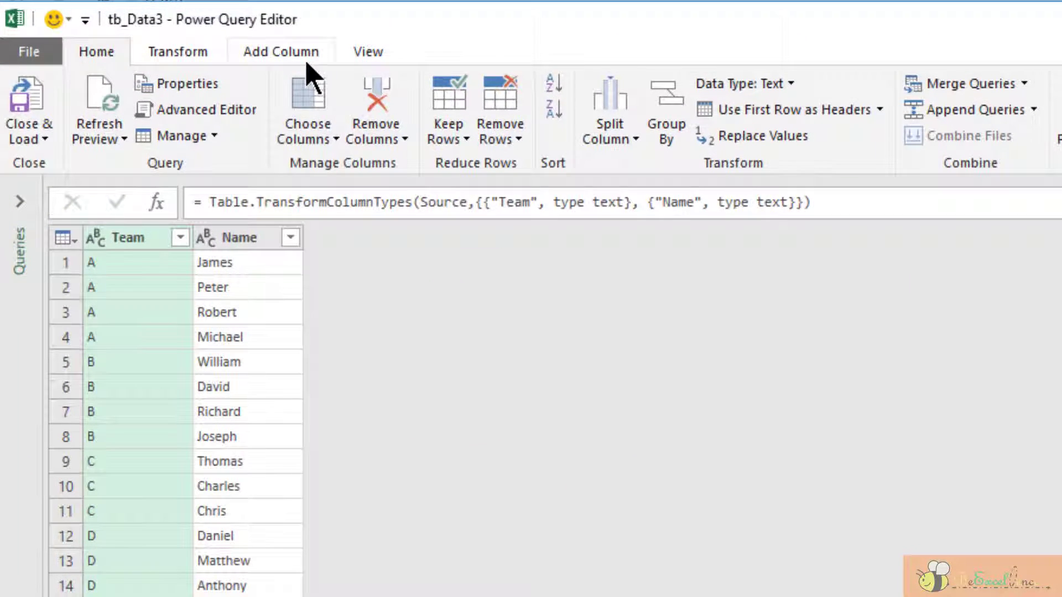
# Add an Index column From 1, numbering the 18 rows.
pyautogui.click(307, 55)
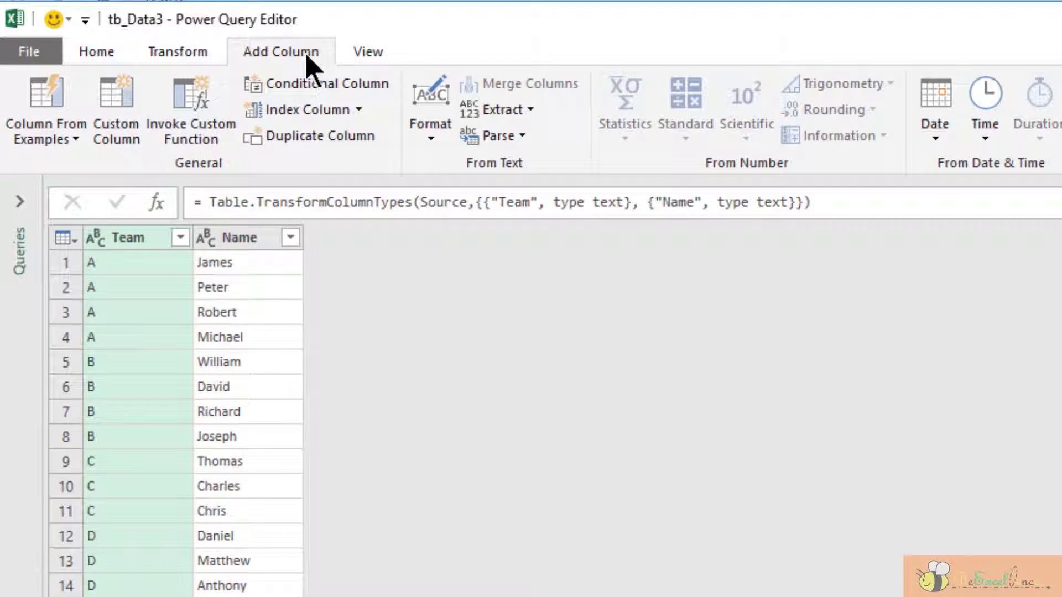
pyautogui.click(359, 110)
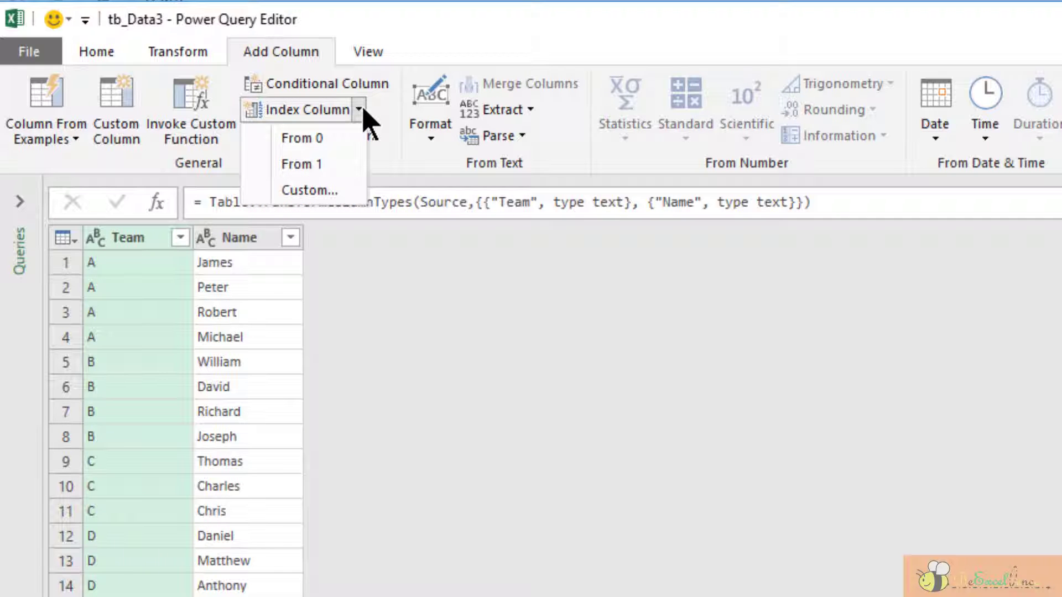
pyautogui.click(352, 162)
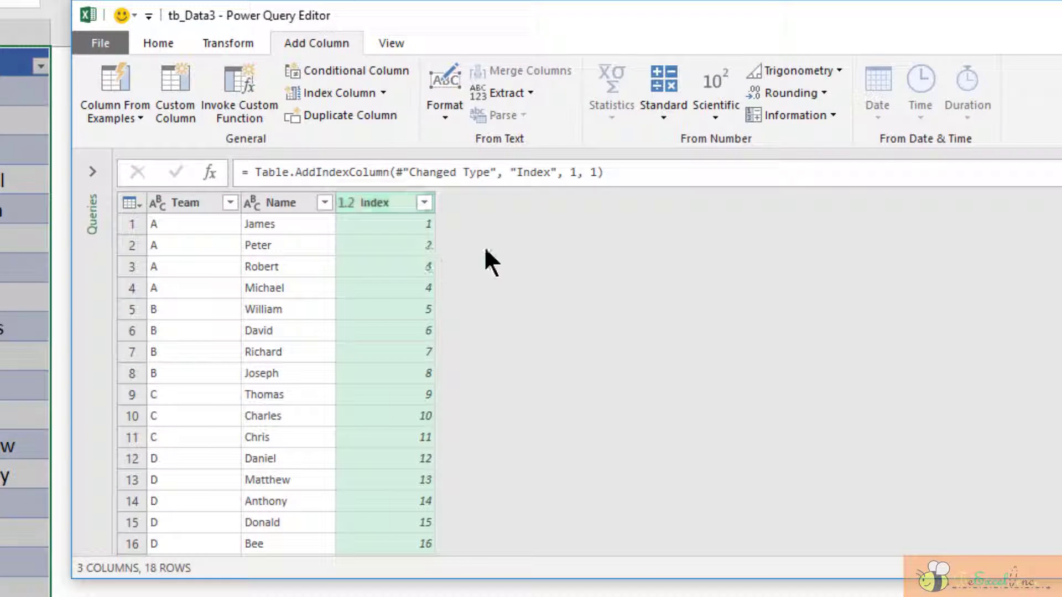
pyautogui.scroll(-1, 426, 252)
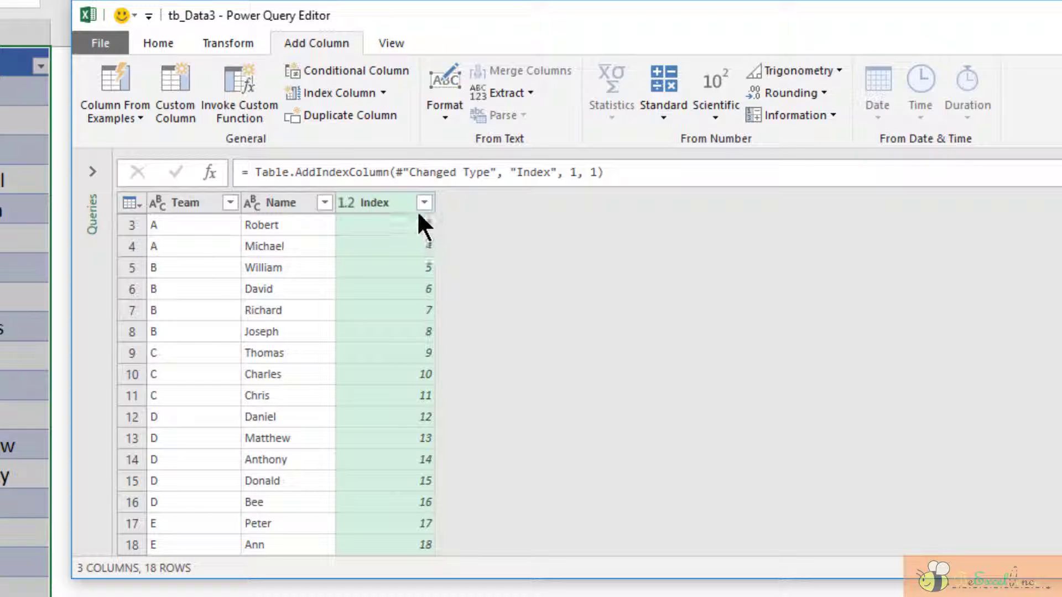
pyautogui.scroll(1, 474, 478)
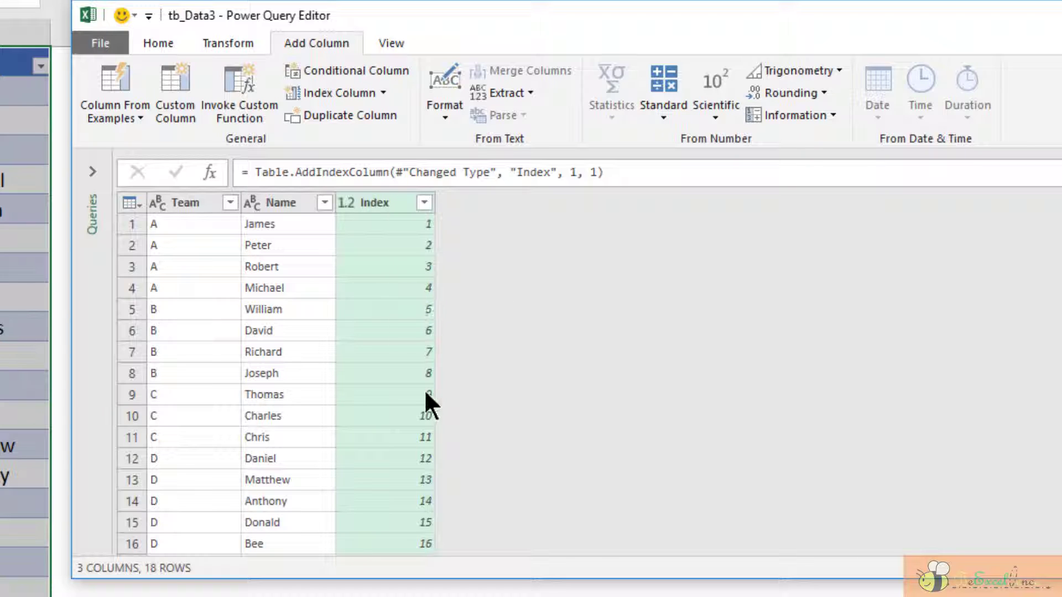
# Pivot the Index column with Name as the values column and Don't Aggregate.
pyautogui.click(230, 46)
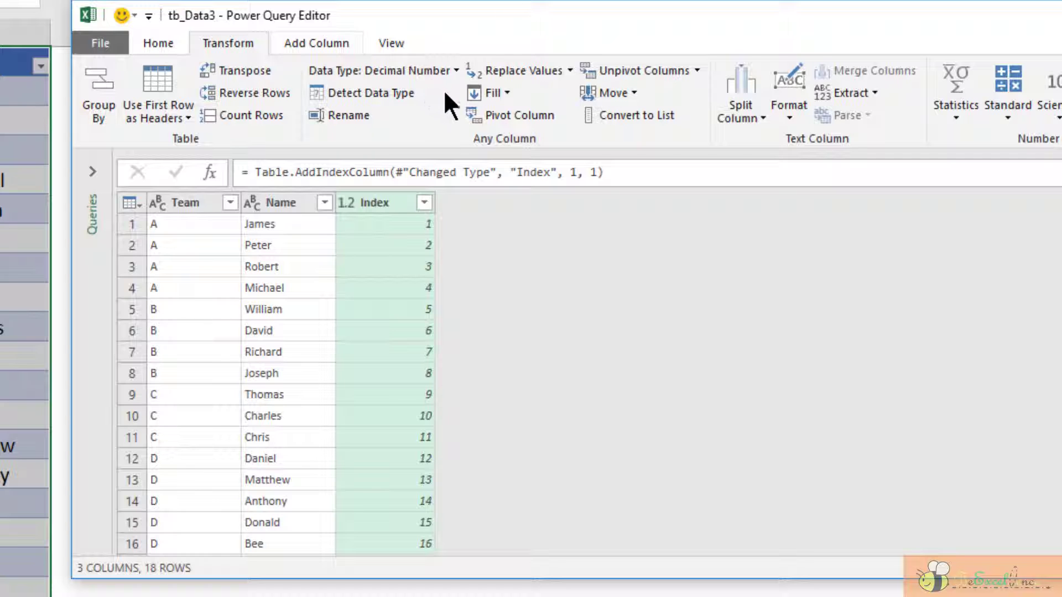
pyautogui.click(533, 114)
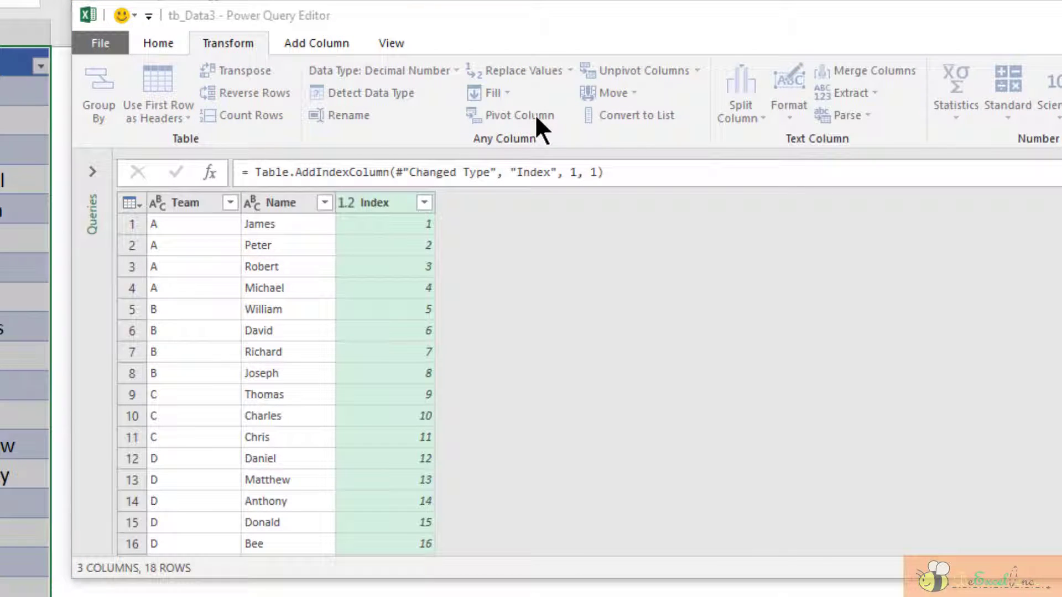
pyautogui.click(590, 281)
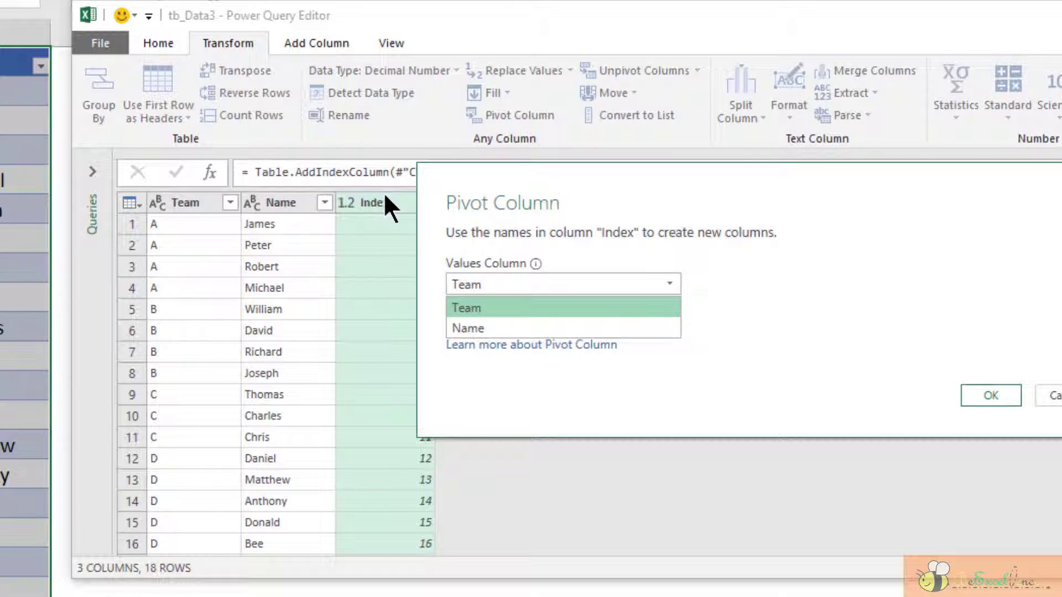
pyautogui.click(504, 328)
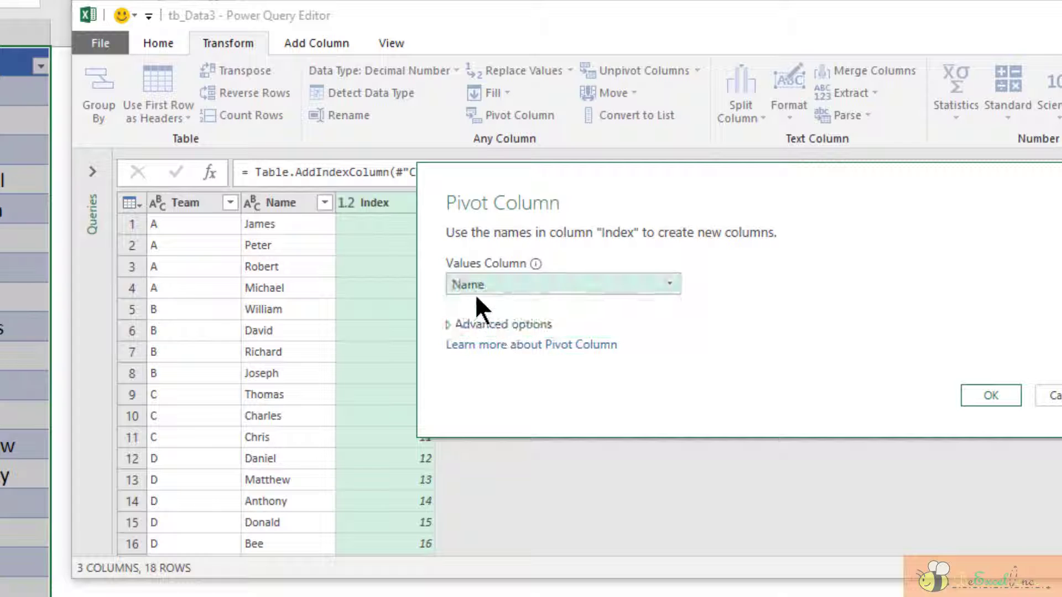
pyautogui.click(505, 324)
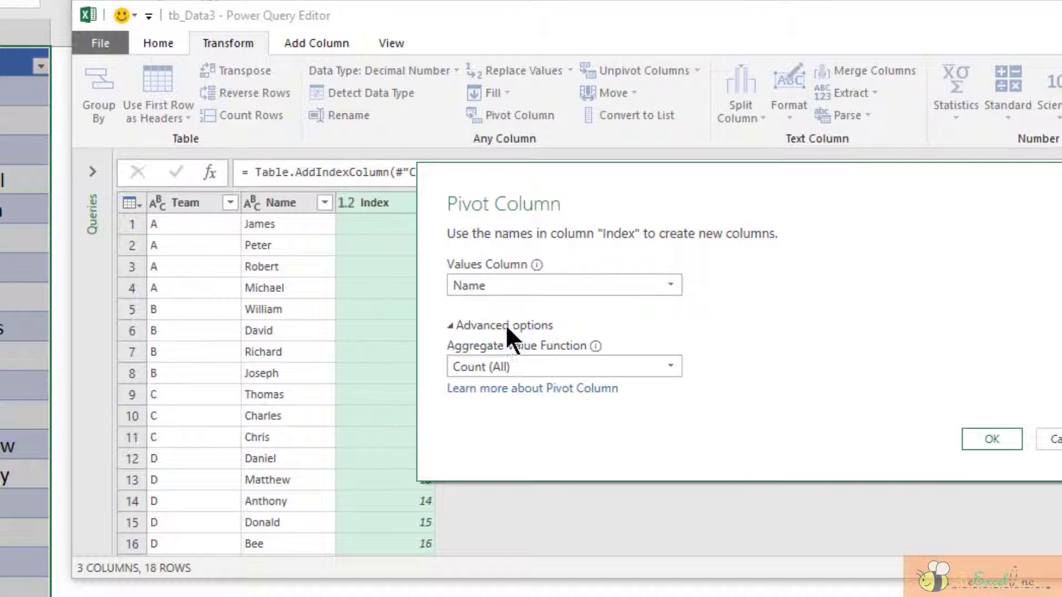
pyautogui.click(665, 368)
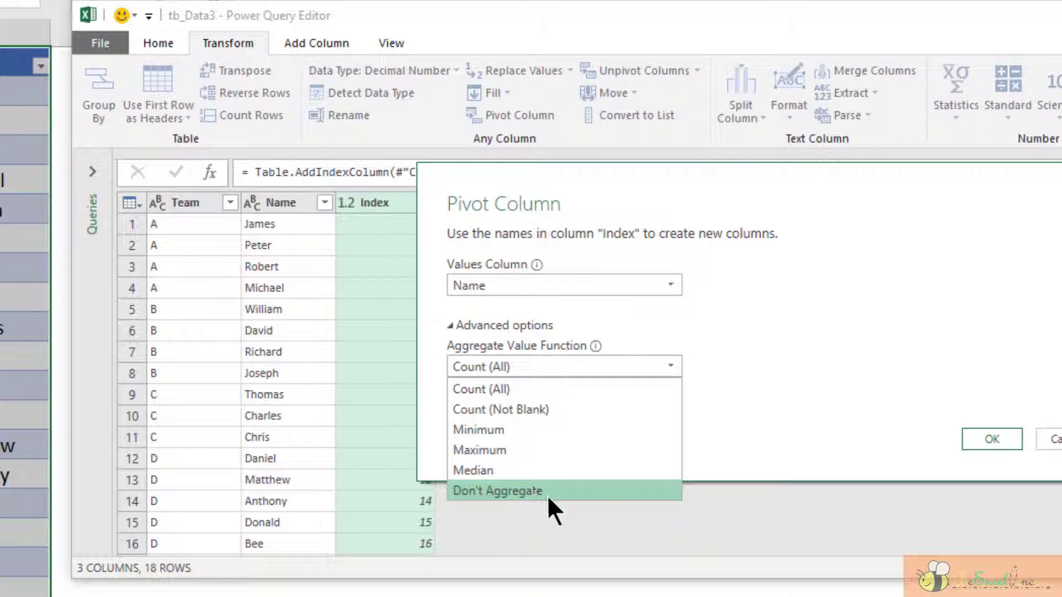
pyautogui.click(592, 497)
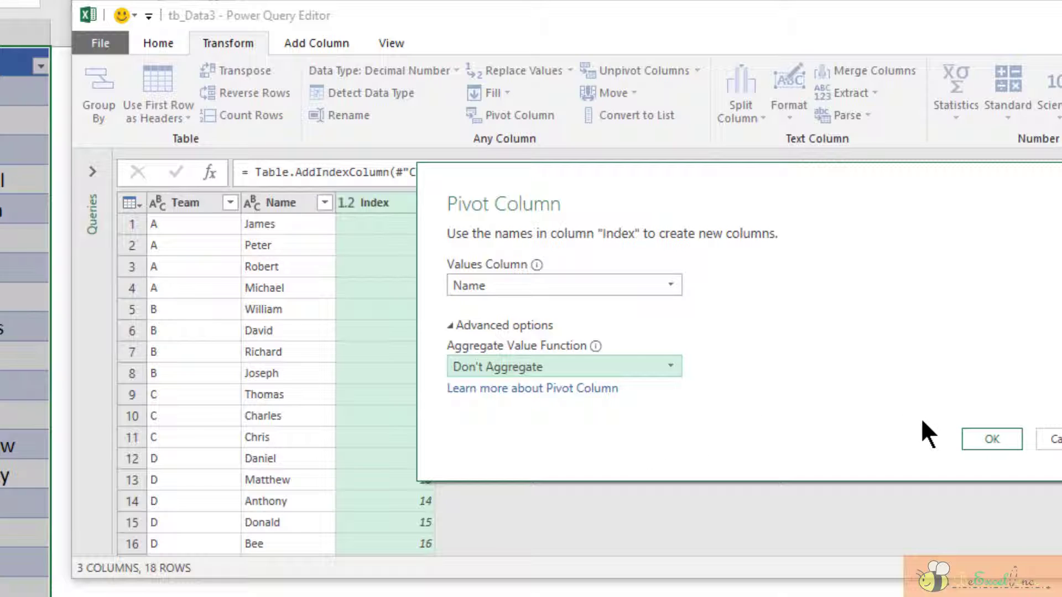
pyautogui.click(994, 439)
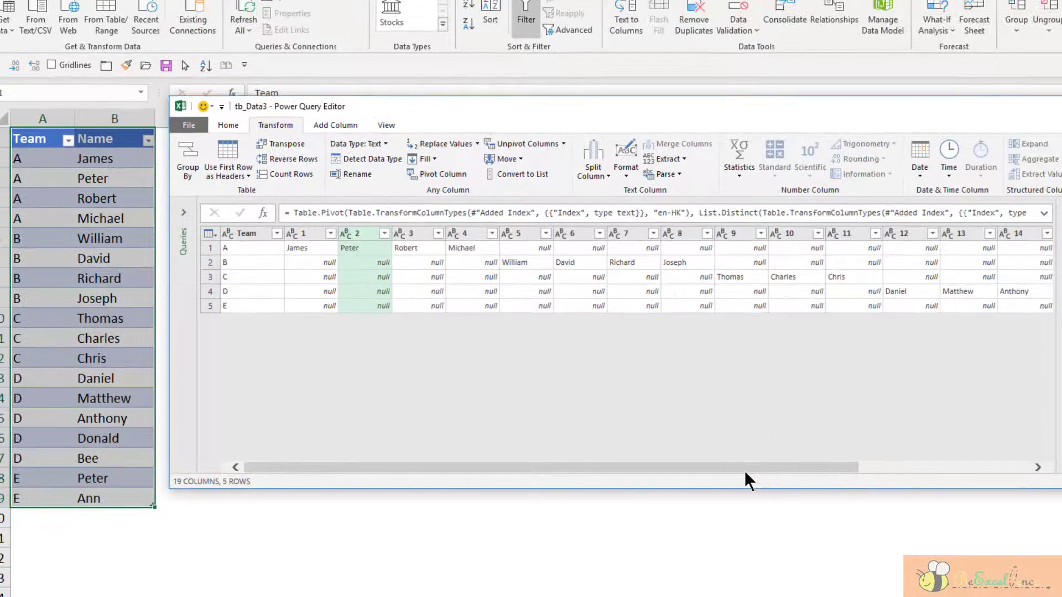
# Scroll the wide pivoted preview back and return to the Added Index step showing Team, Name, Index.
pyautogui.moveTo(753, 468)
pyautogui.mouseDown()
pyautogui.moveTo(955, 485)
pyautogui.moveTo(693, 476)
pyautogui.mouseUp()
pyautogui.moveTo(840, 463); pyautogui.dragTo(1028, 478)
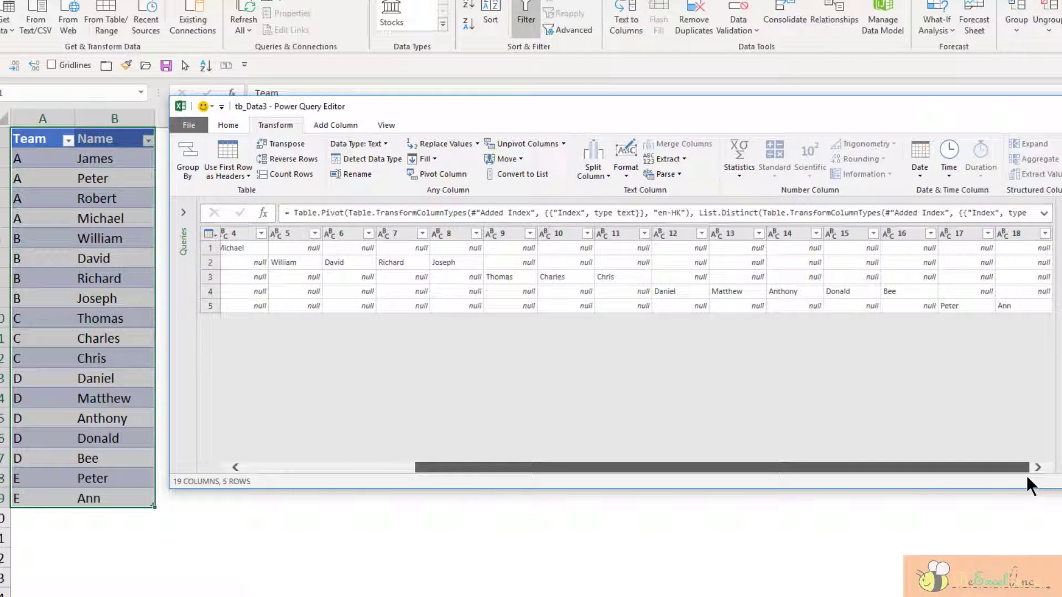
pyautogui.moveTo(1027, 475); pyautogui.dragTo(771, 489)
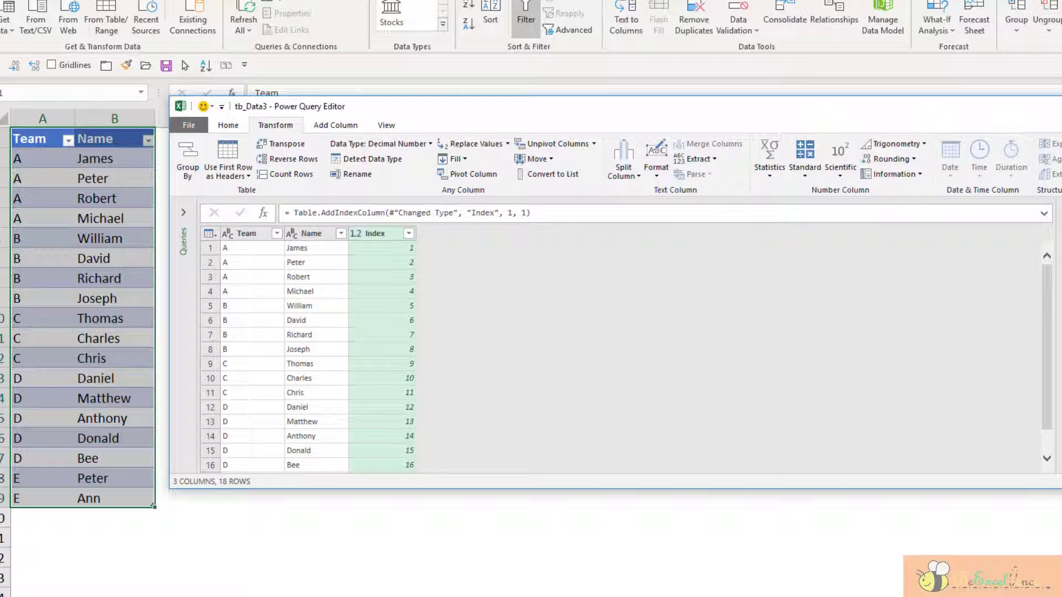
# Revert tb_Data3 to the Changed Type step, leaving only Team and Name across 18 rows.
pyautogui.scroll(-2, 397, 247)
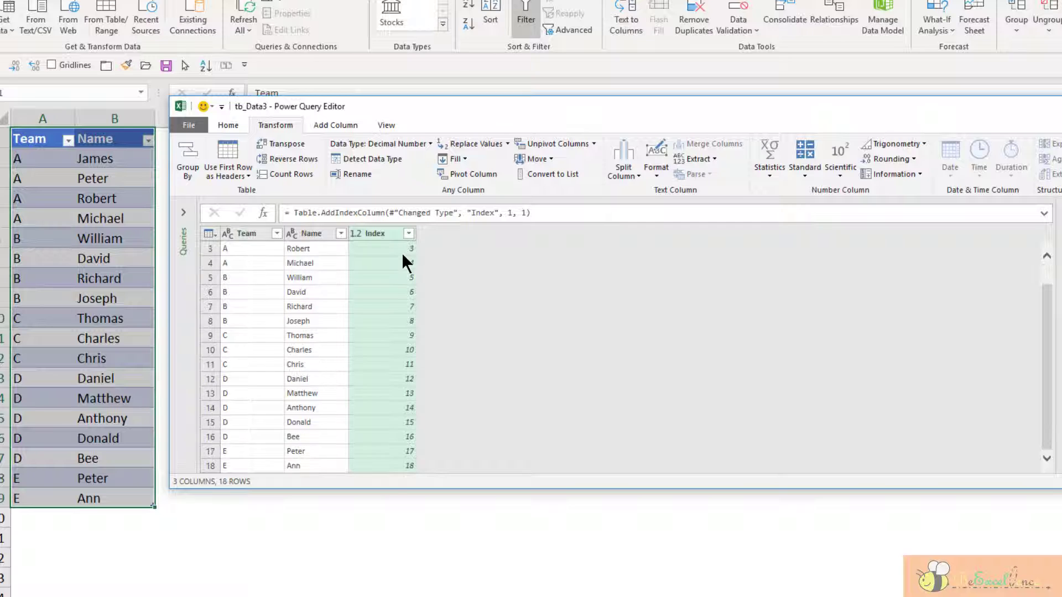
pyautogui.scroll(2, 408, 262)
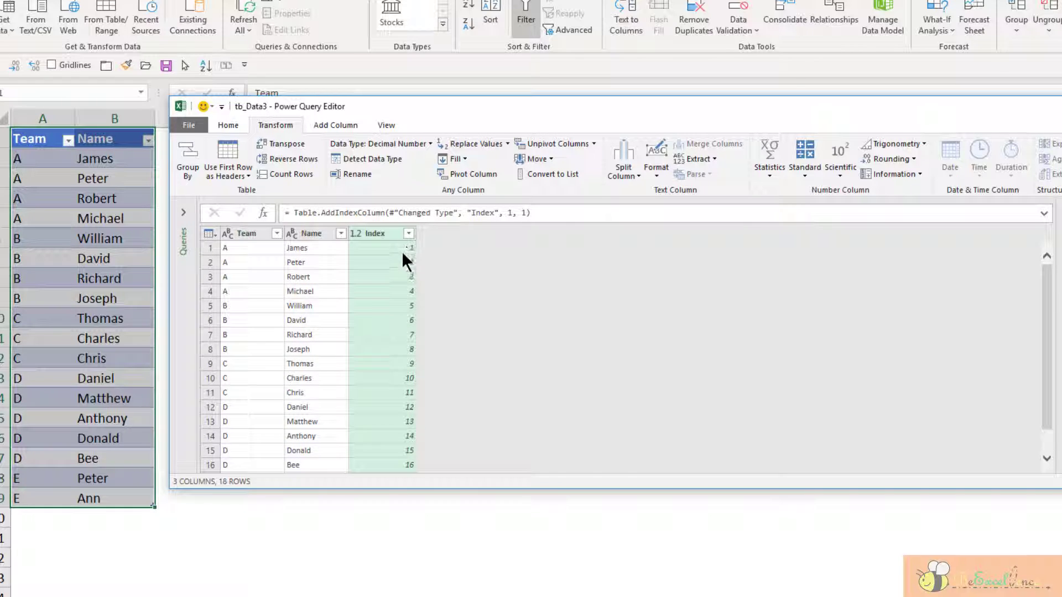
pyautogui.scroll(-2, 402, 251)
pyautogui.scroll(2, 399, 370)
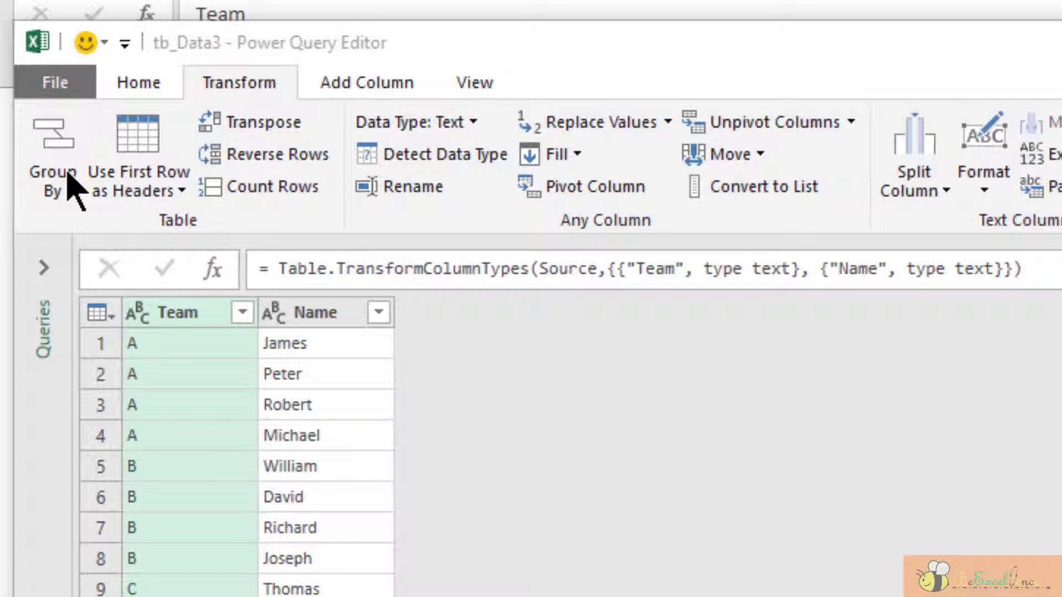
# Set Group By on Team with a new column named Count using the All Rows operation.
pyautogui.click(68, 177)
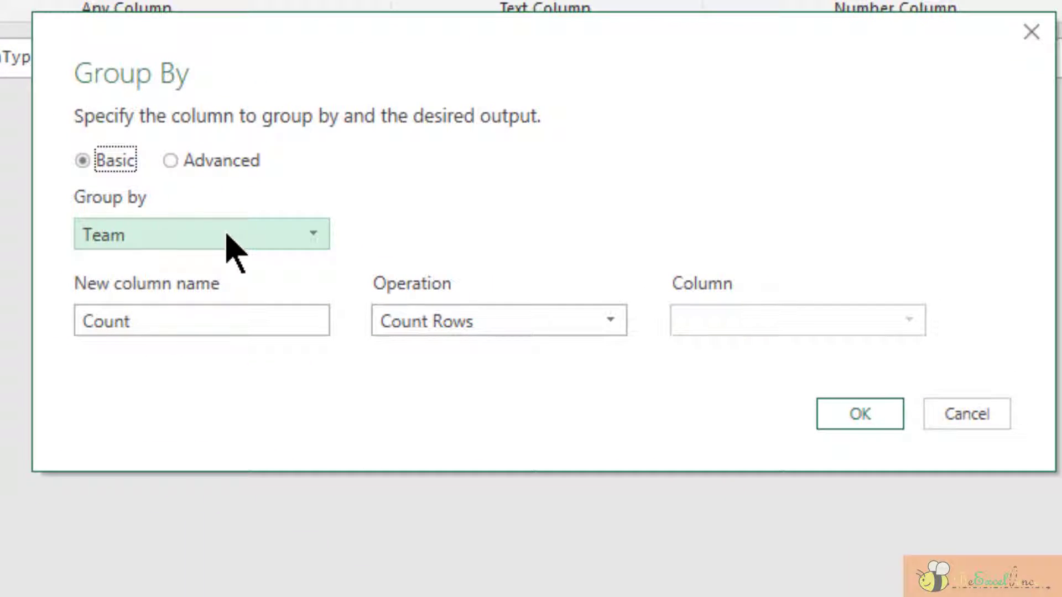
pyautogui.click(227, 235)
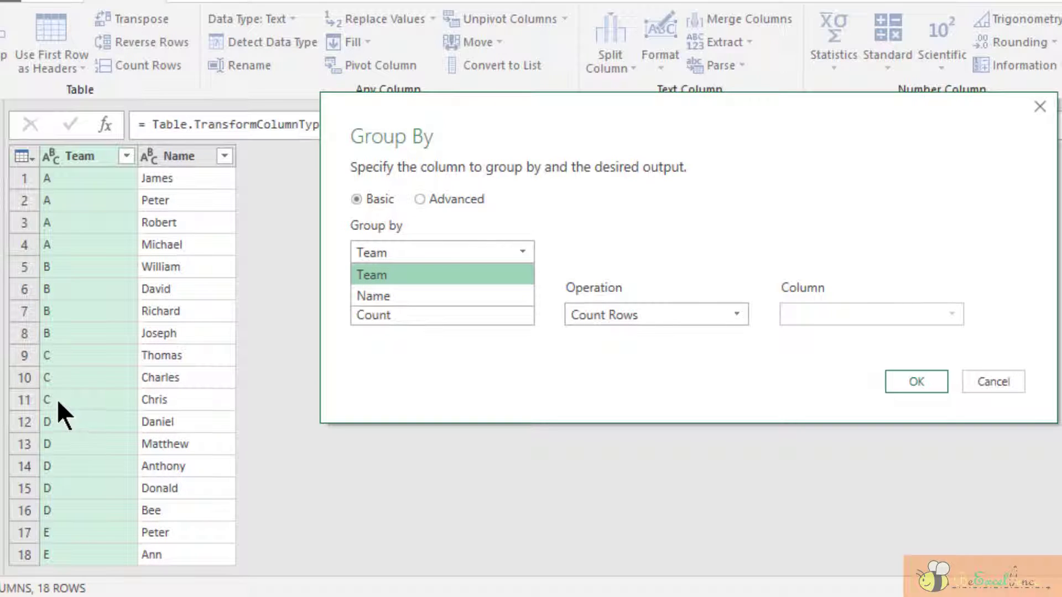
pyautogui.click(457, 272)
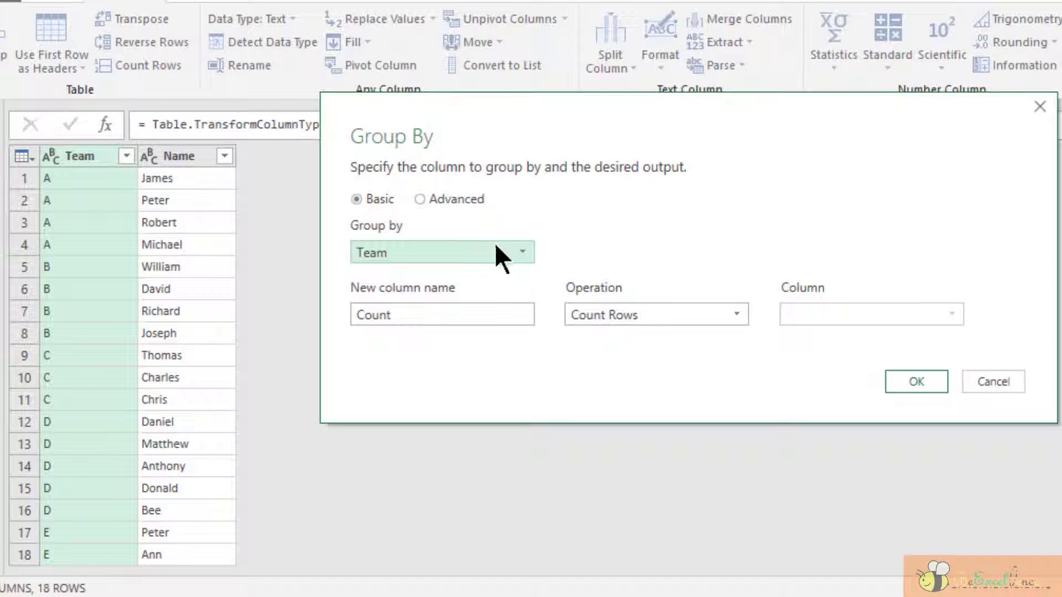
pyautogui.click(650, 307)
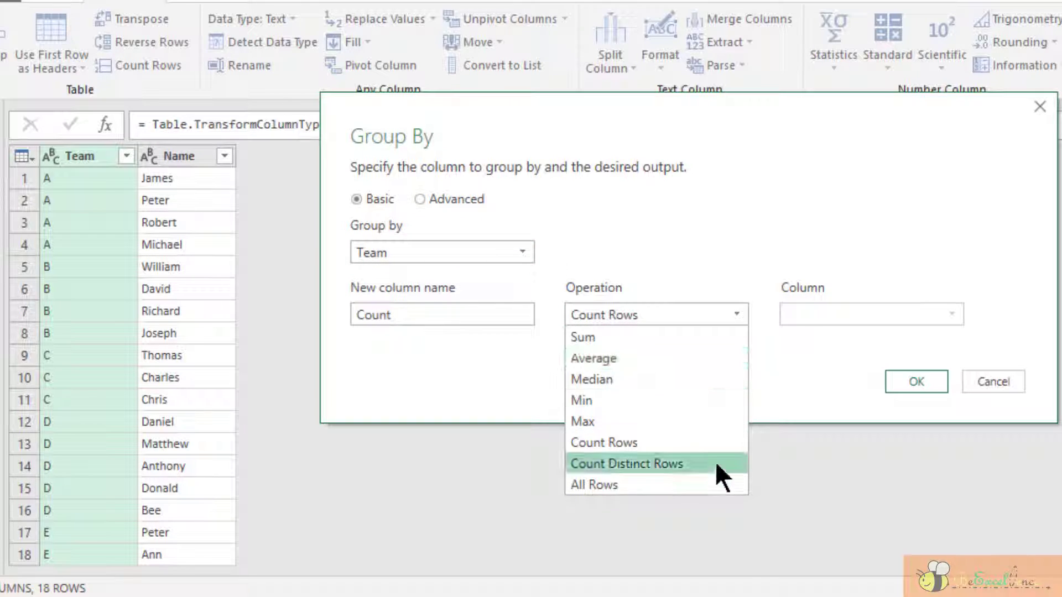
pyautogui.click(642, 487)
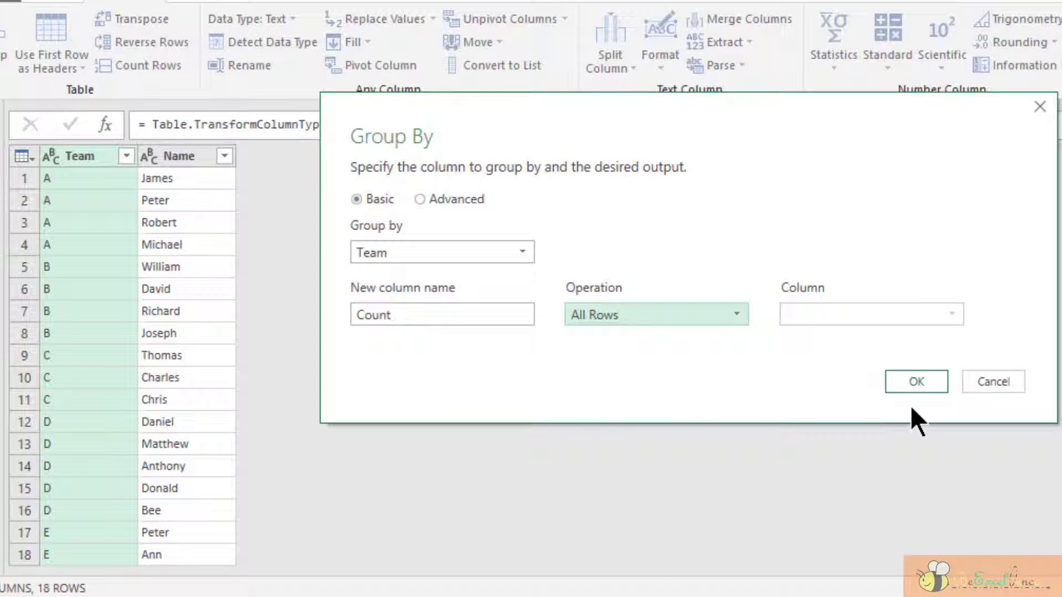
# Apply the grouping and preview the nested name tables for teams A through E.
pyautogui.click(915, 382)
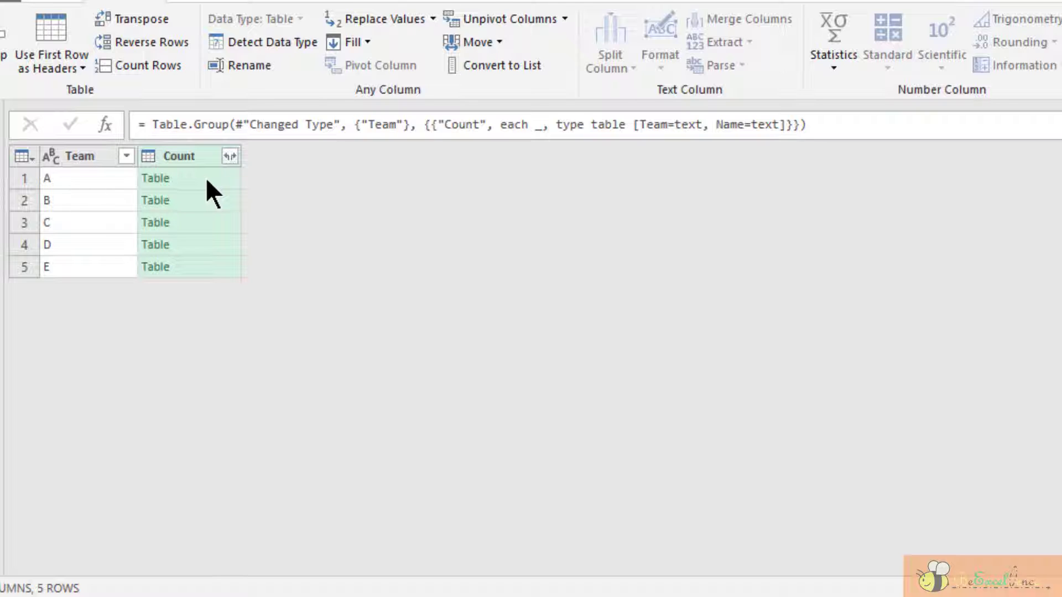
pyautogui.click(223, 178)
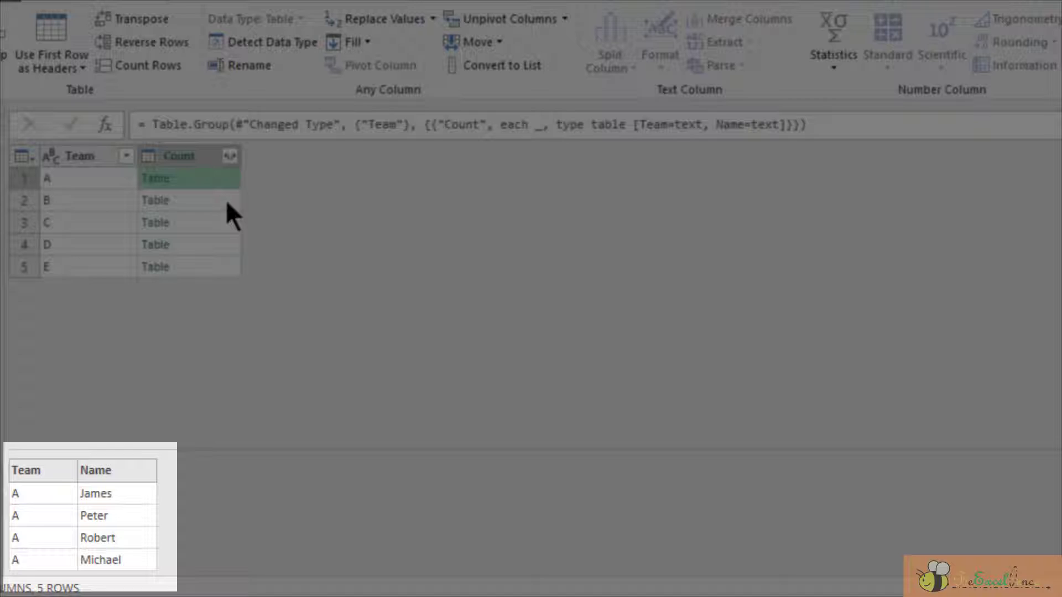
pyautogui.click(226, 202)
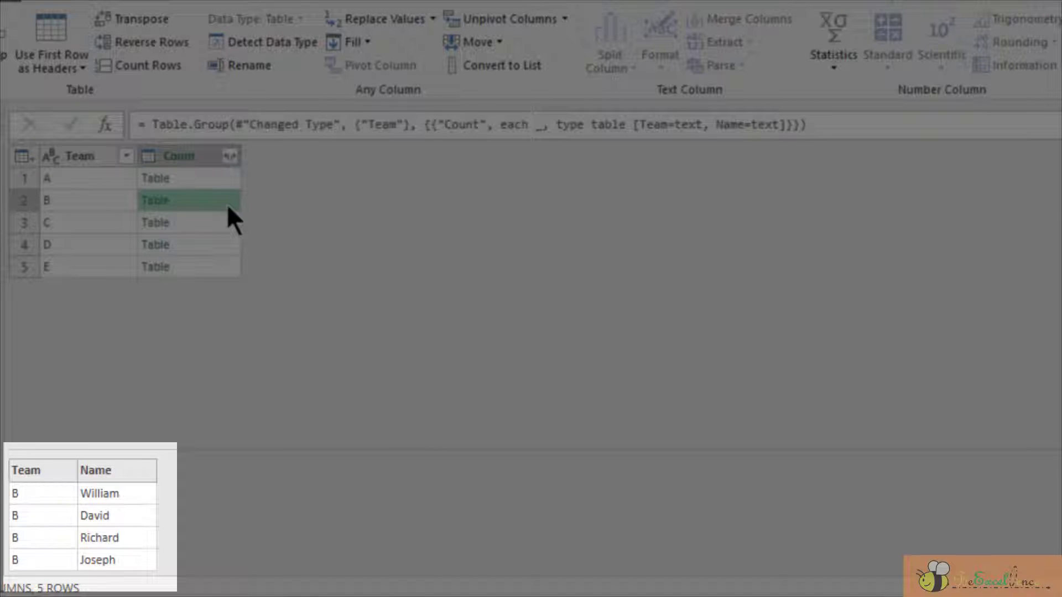
pyautogui.click(235, 231)
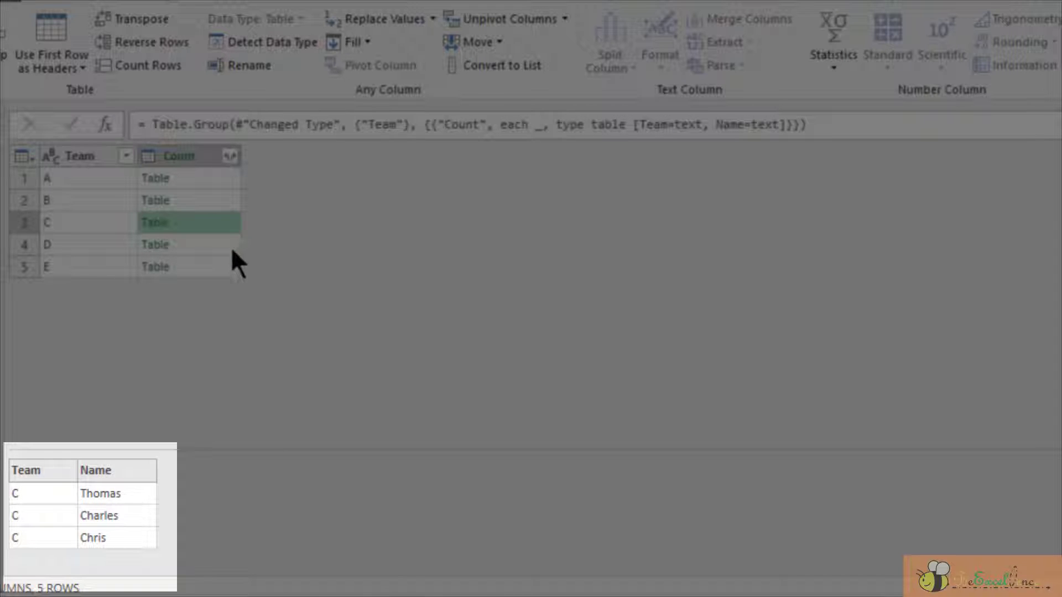
pyautogui.click(231, 252)
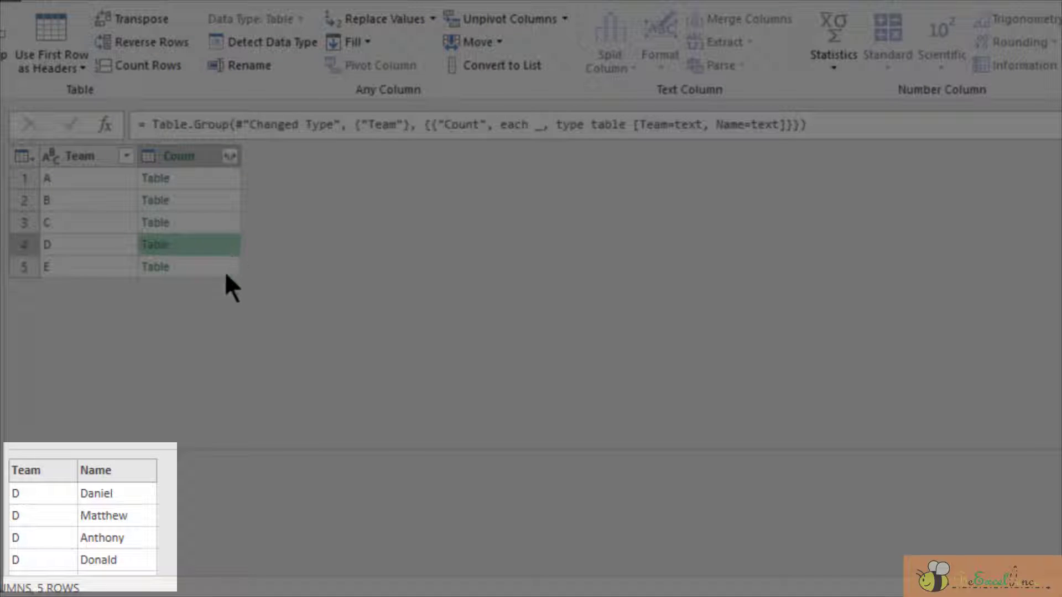
pyautogui.click(224, 265)
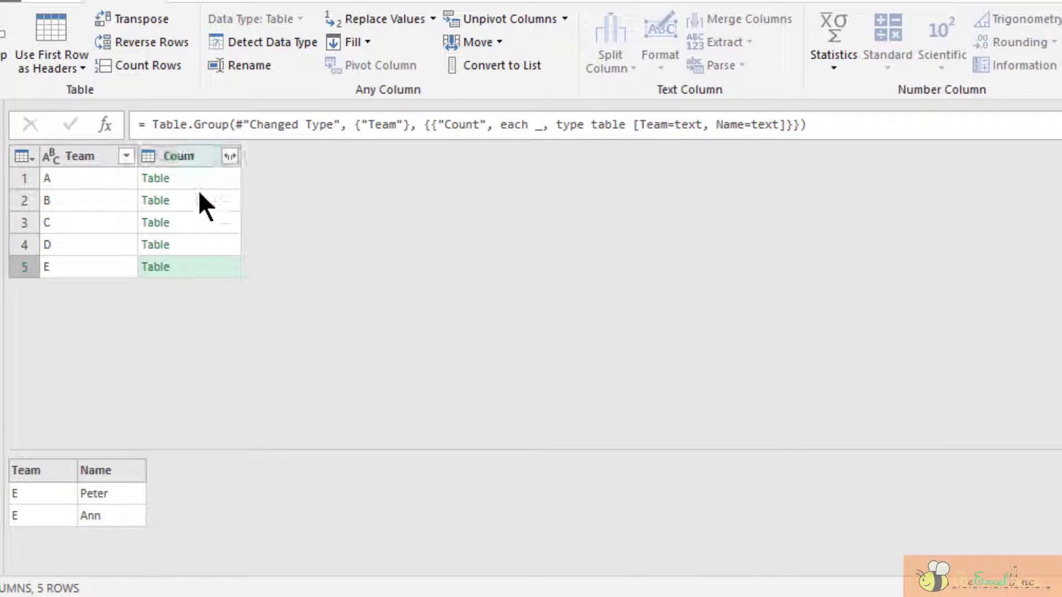
# Recheck the nested name tables for teams D, C and E.
pyautogui.click(208, 243)
pyautogui.click(223, 222)
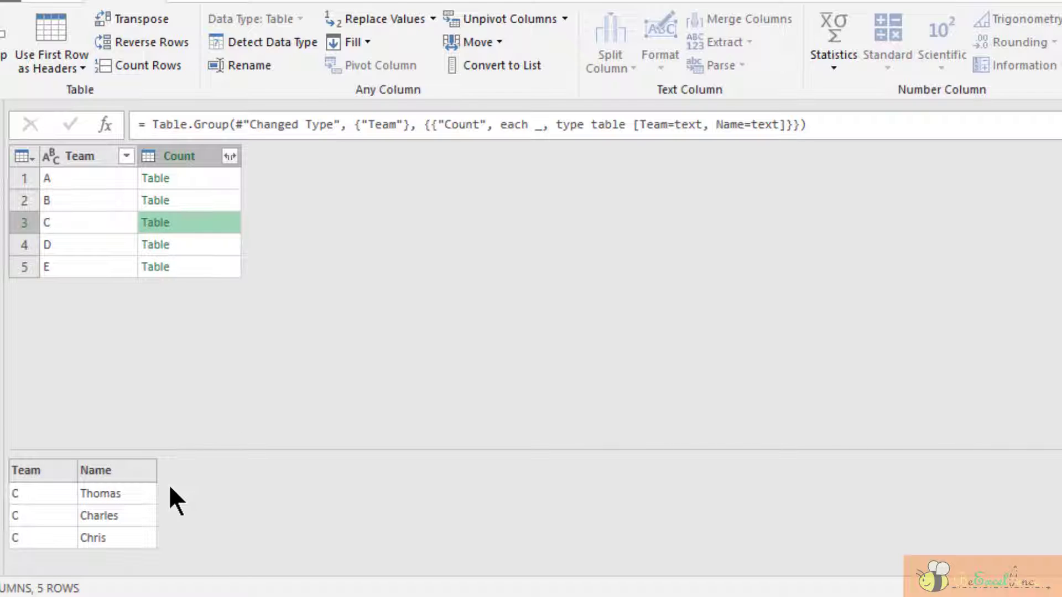
pyautogui.click(206, 242)
pyautogui.scroll(-1, 167, 481)
pyautogui.scroll(1, 164, 487)
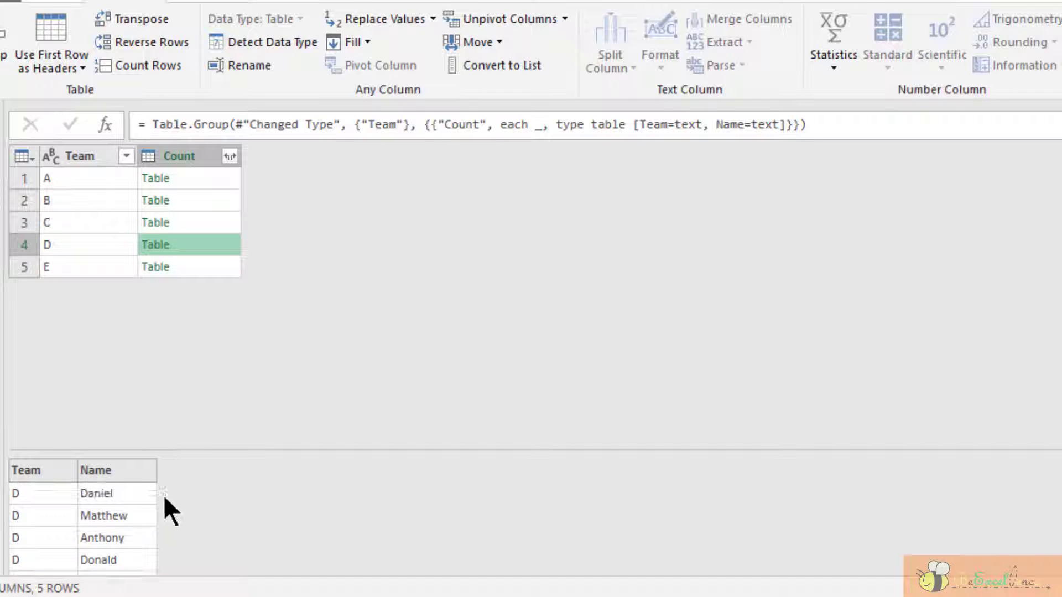
pyautogui.scroll(-1, 168, 506)
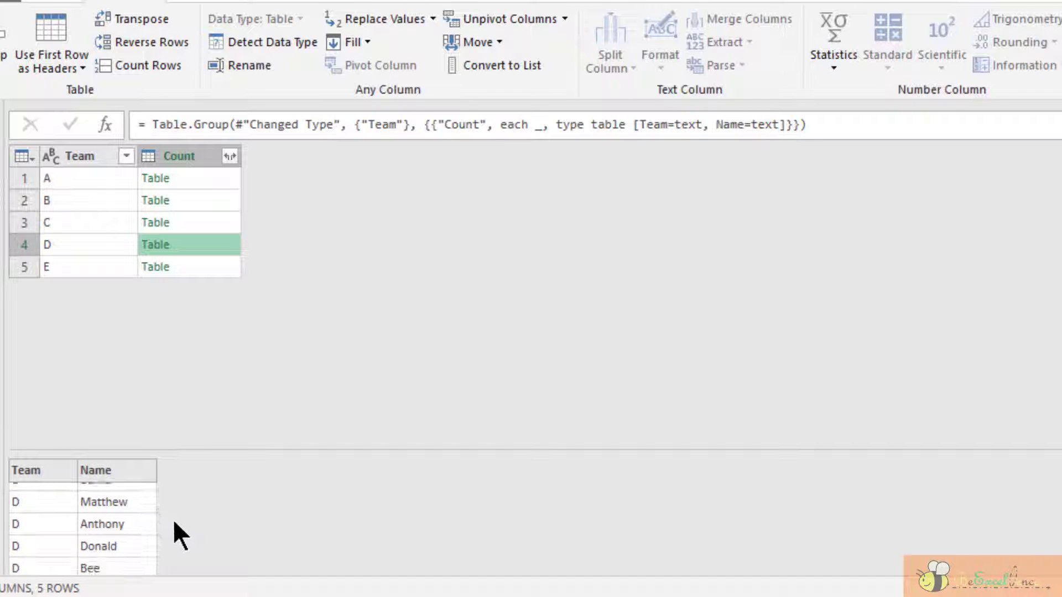
pyautogui.click(224, 266)
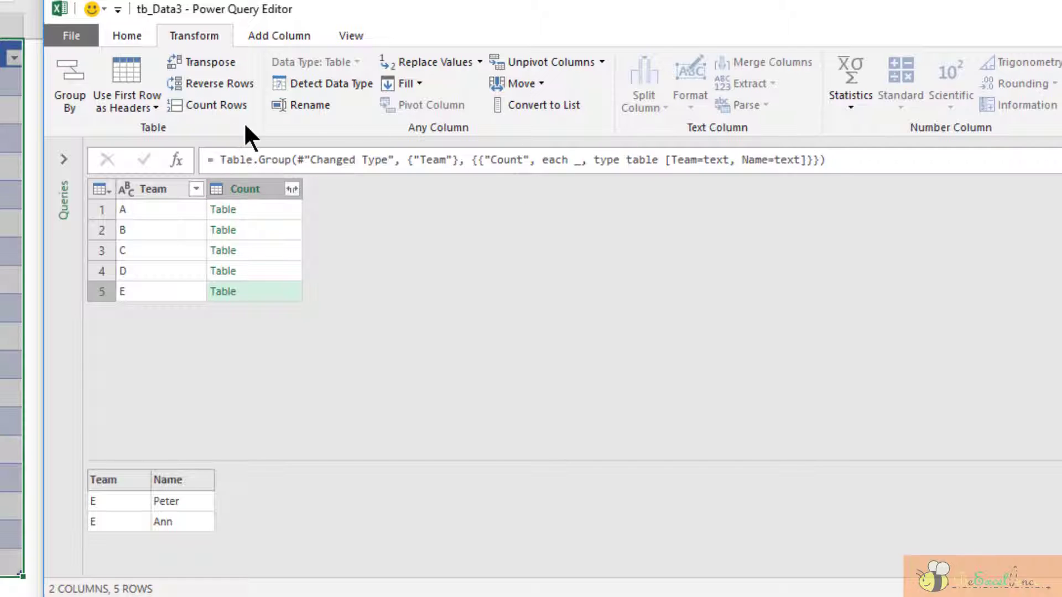
pyautogui.click(285, 32)
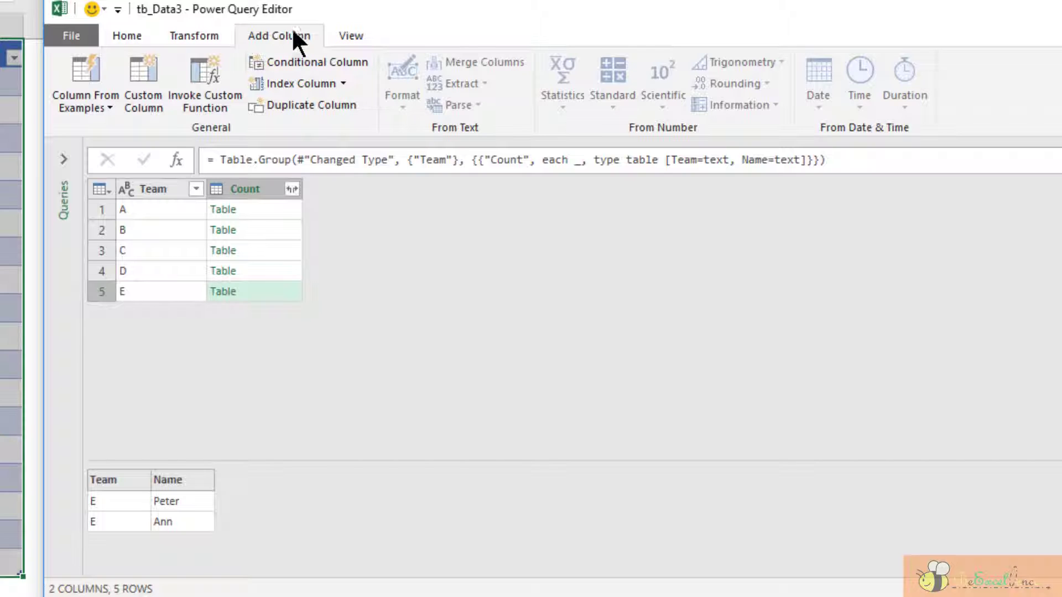
pyautogui.click(343, 83)
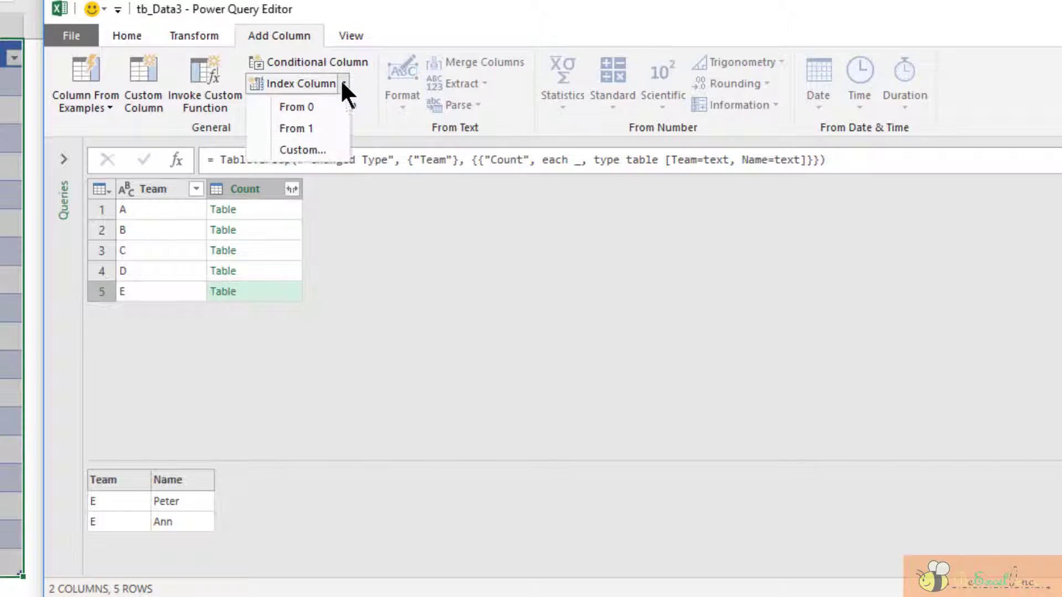
pyautogui.click(329, 120)
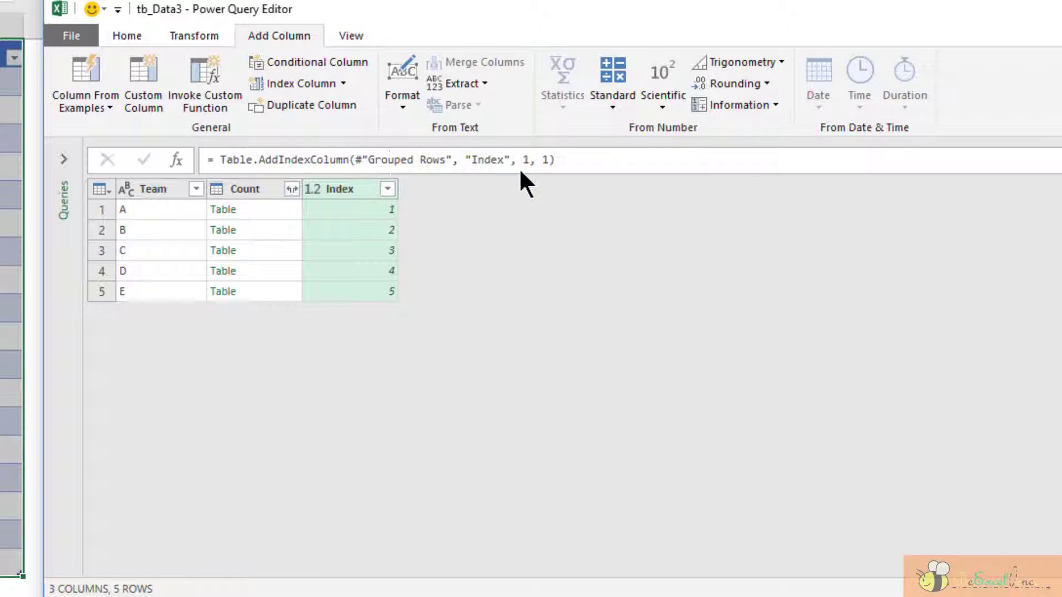
pyautogui.moveTo(576, 160); pyautogui.dragTo(220, 161)
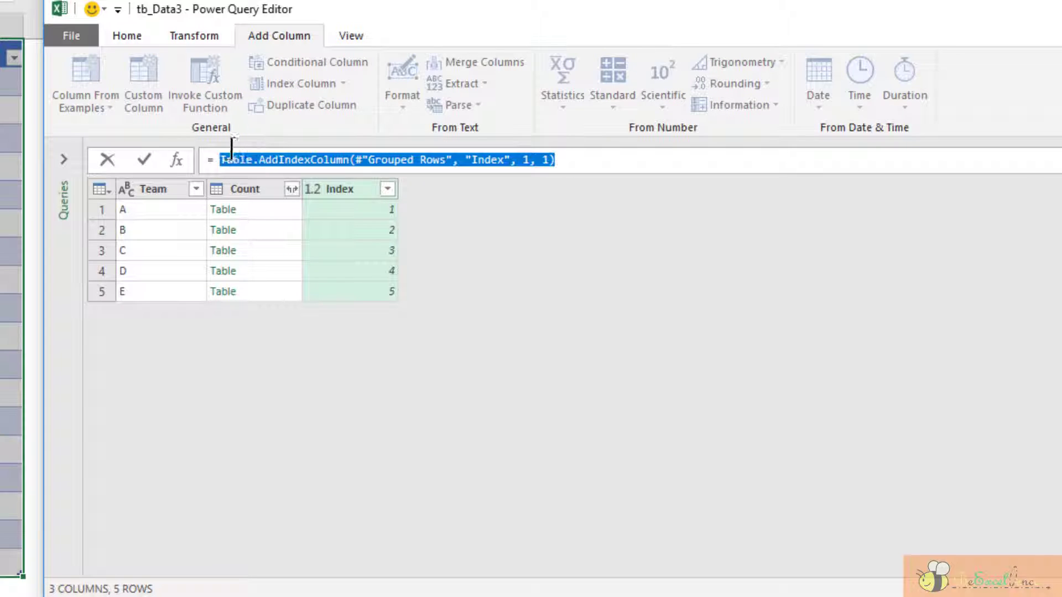
pyautogui.hotkey('ctrl', 'c')
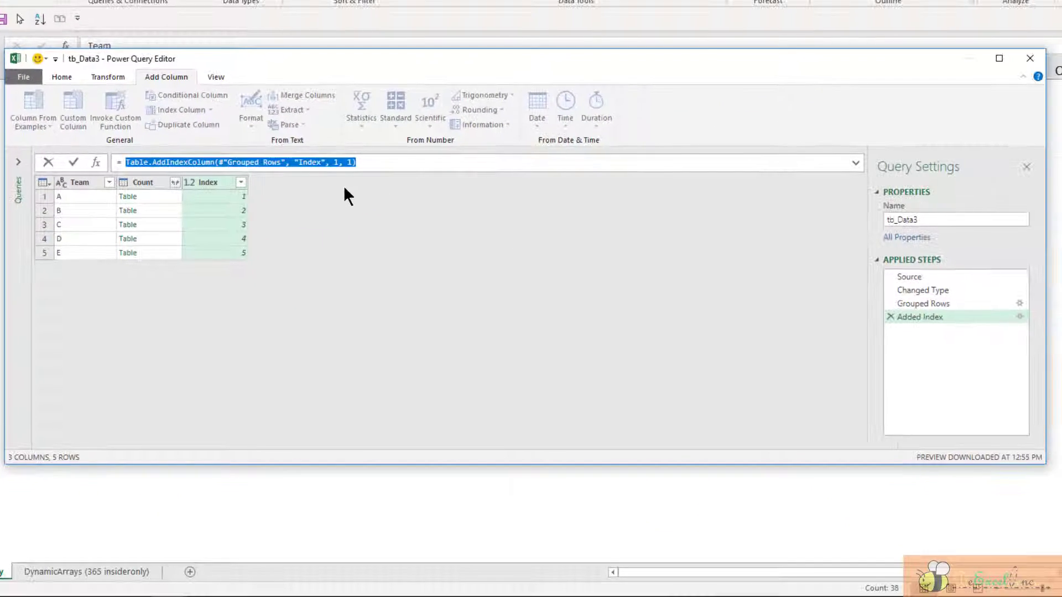
pyautogui.click(888, 317)
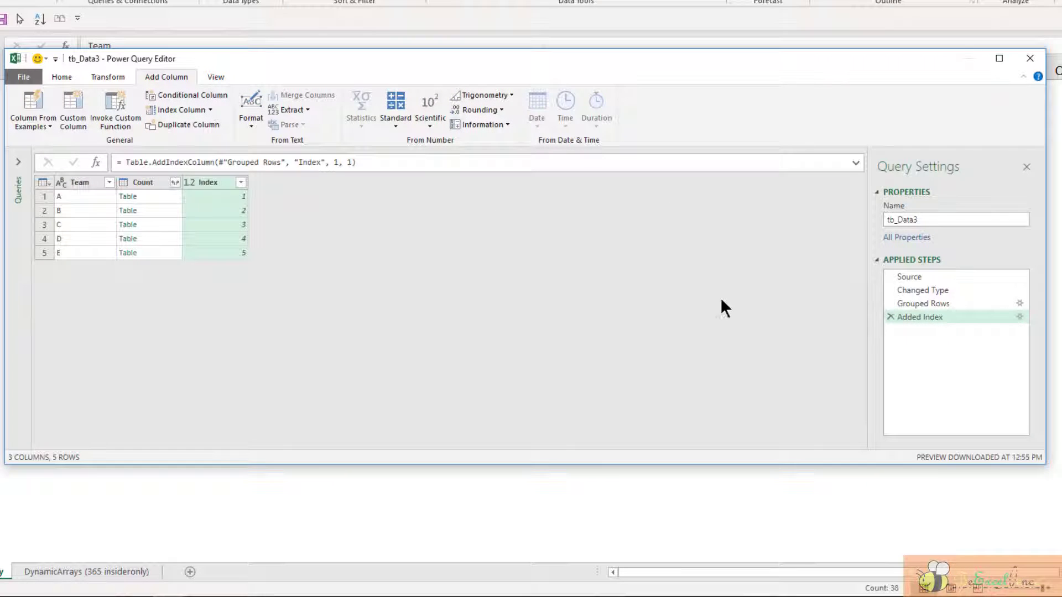
pyautogui.click(890, 317)
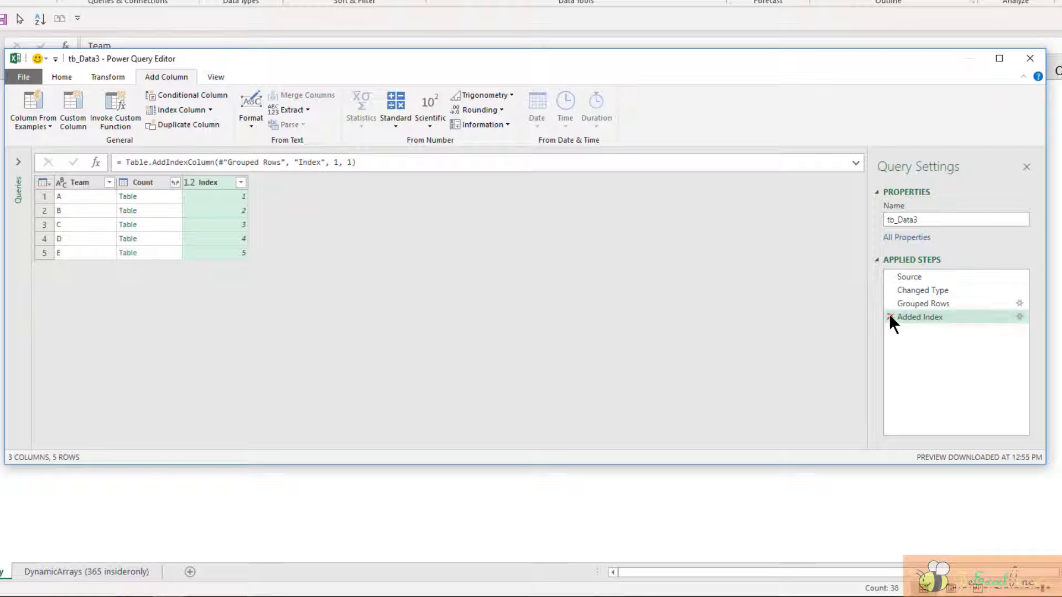
pyautogui.click(156, 185)
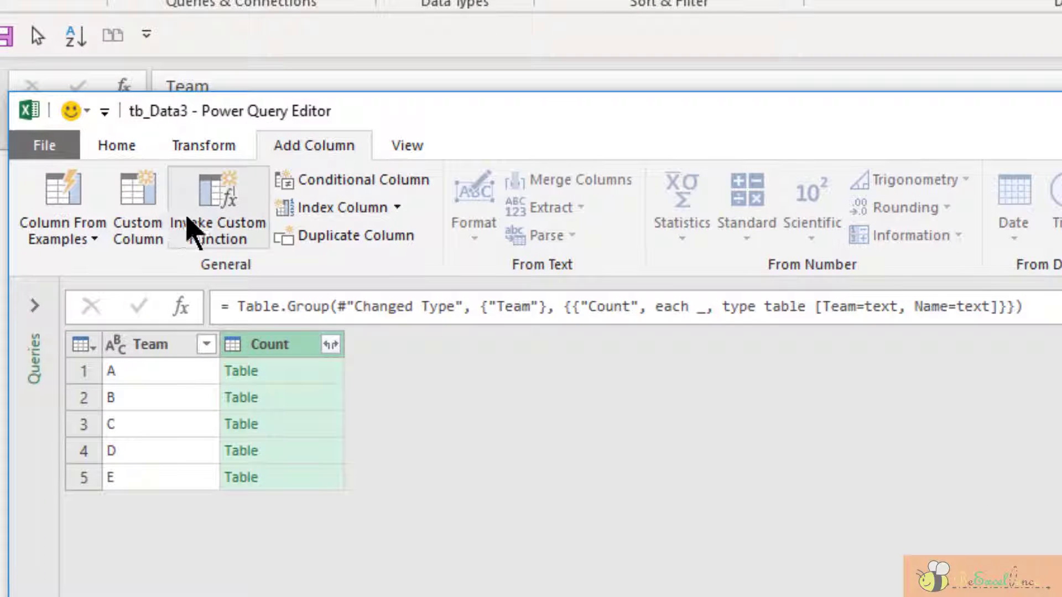
# Start a Custom column and paste the copied Table.AddIndexColumn formula.
pyautogui.click(137, 207)
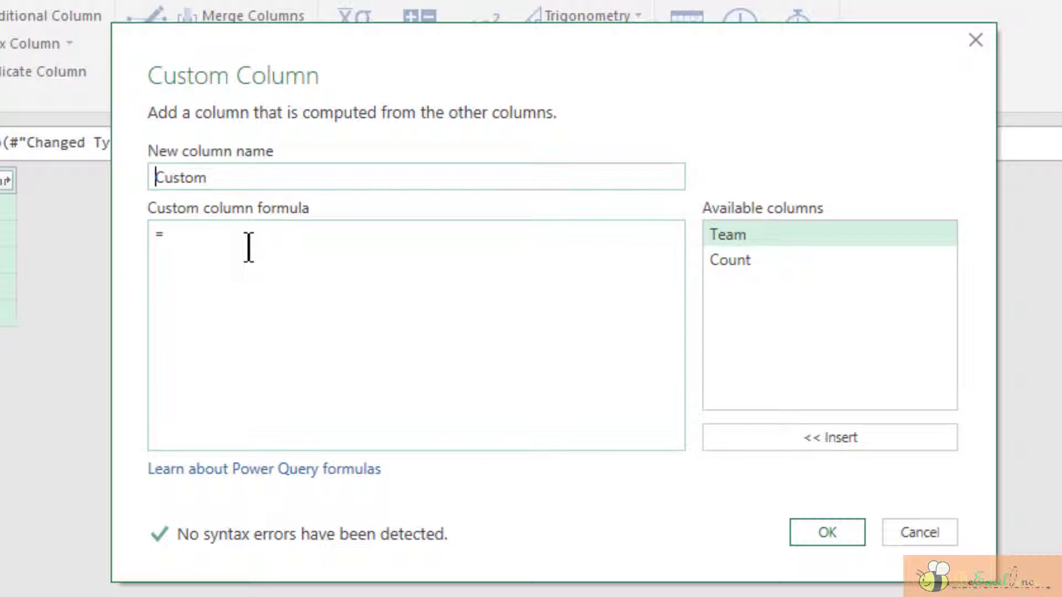
pyautogui.click(249, 247)
pyautogui.hotkey('ctrl', 'v')
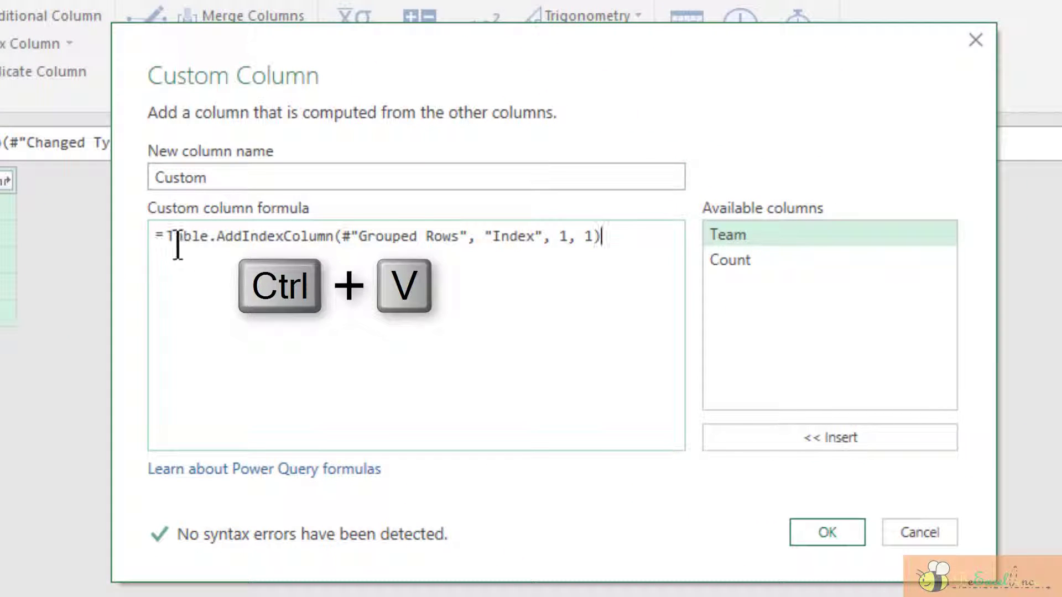
# Replace #"Grouped Rows" in the formula with [Count] and confirm the Custom column.
pyautogui.doubleClick(390, 237)
pyautogui.doubleClick(467, 239)
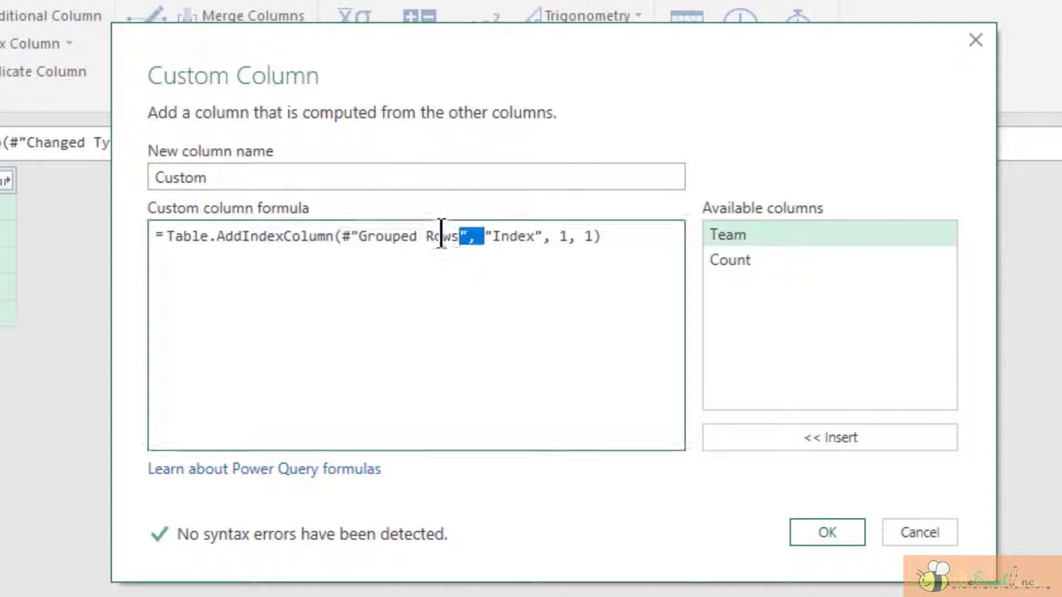
pyautogui.moveTo(441, 237)
pyautogui.mouseDown()
pyautogui.moveTo(356, 237)
pyautogui.moveTo(388, 243)
pyautogui.mouseUp()
pyautogui.click(351, 237)
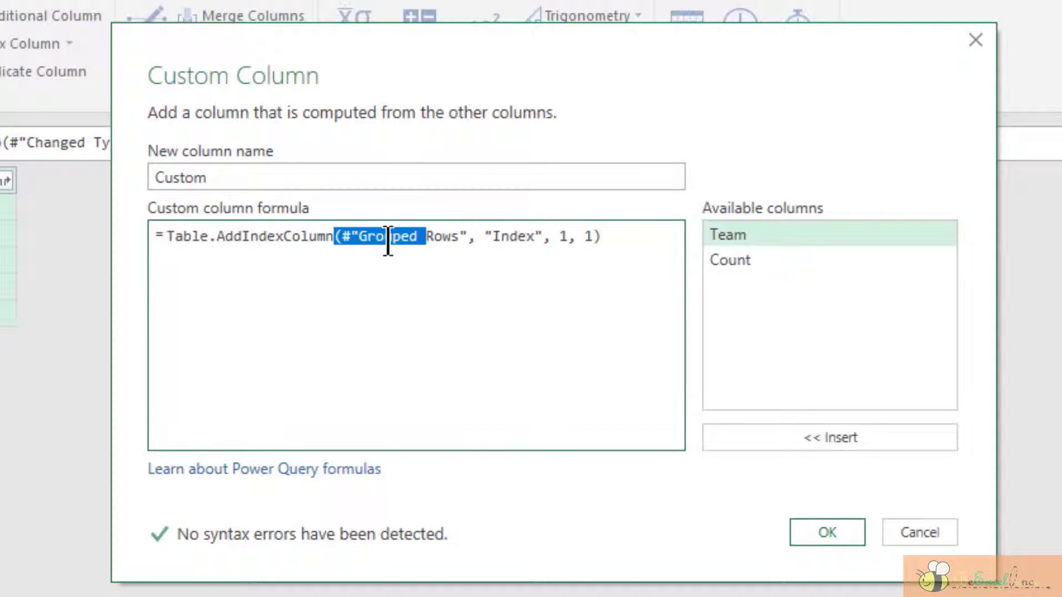
pyautogui.press('Left')
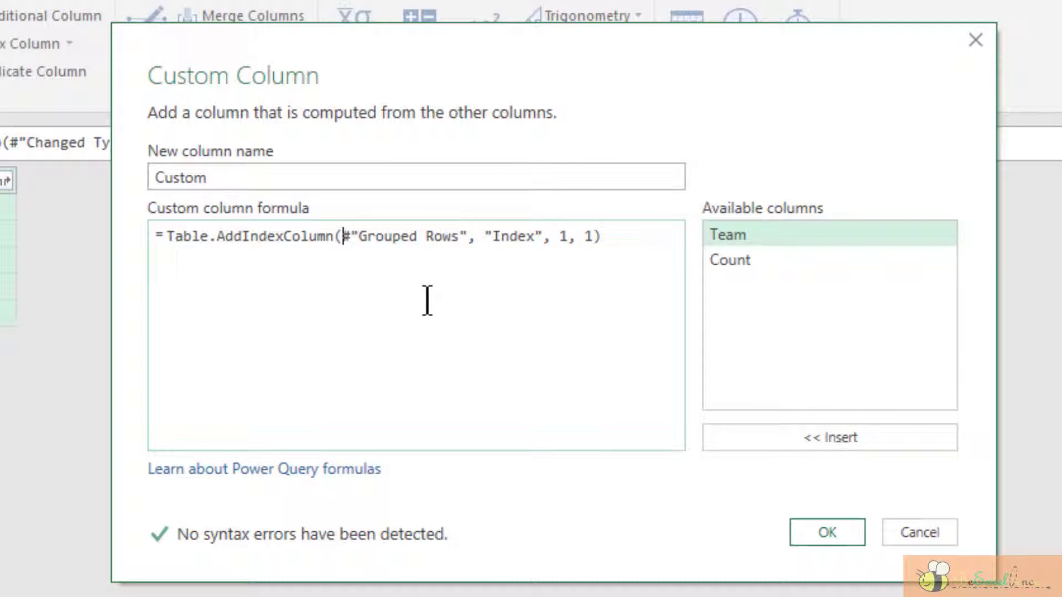
pyautogui.hotkey('shift', 'Right')
pyautogui.hotkey('shift', 'Right')
pyautogui.hotkey('shift', 'Right')
pyautogui.hotkey('shift', 'Right')
pyautogui.hotkey('shift', 'Right')
pyautogui.hotkey('shift', 'Right')
pyautogui.hotkey('shift', 'Right')
pyautogui.hotkey('shift', 'Right')
pyautogui.hotkey('shift', 'Right')
pyautogui.hotkey('shift', 'Right')
pyautogui.hotkey('shift', 'Right')
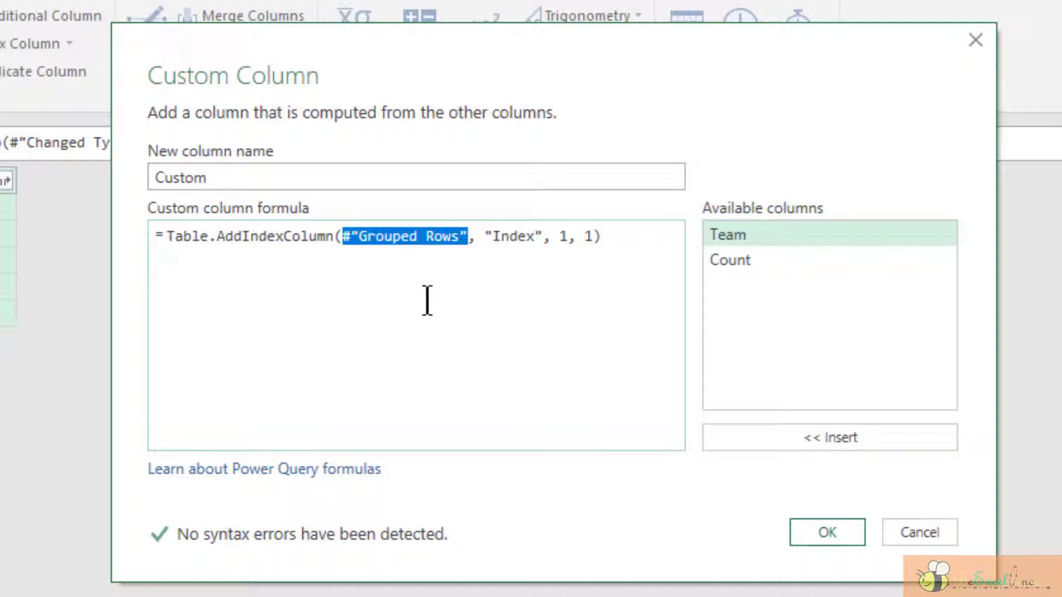
pyautogui.press('Delete')
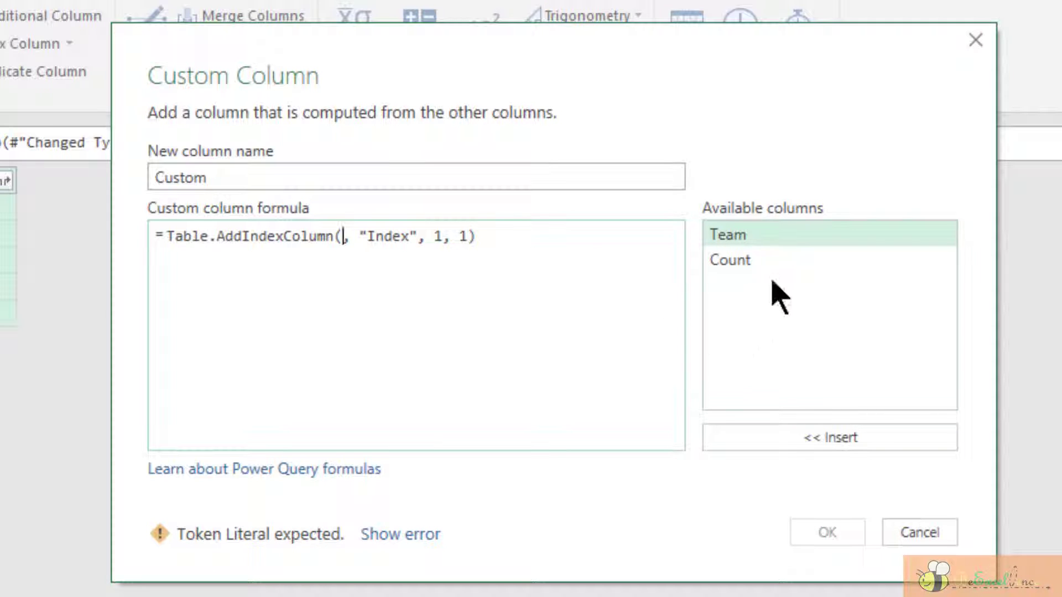
pyautogui.doubleClick(741, 260)
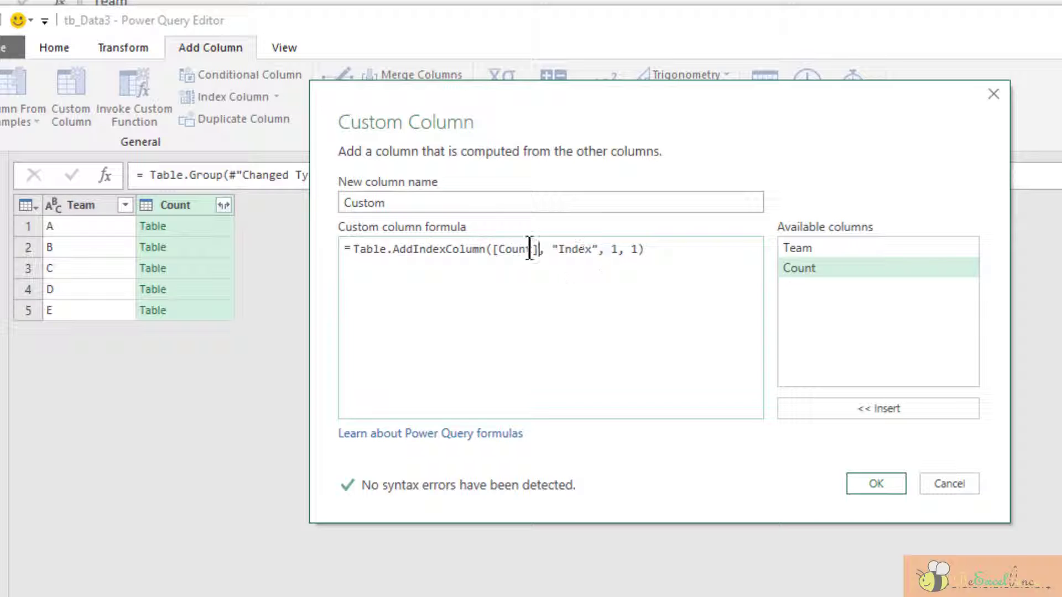
pyautogui.click(873, 483)
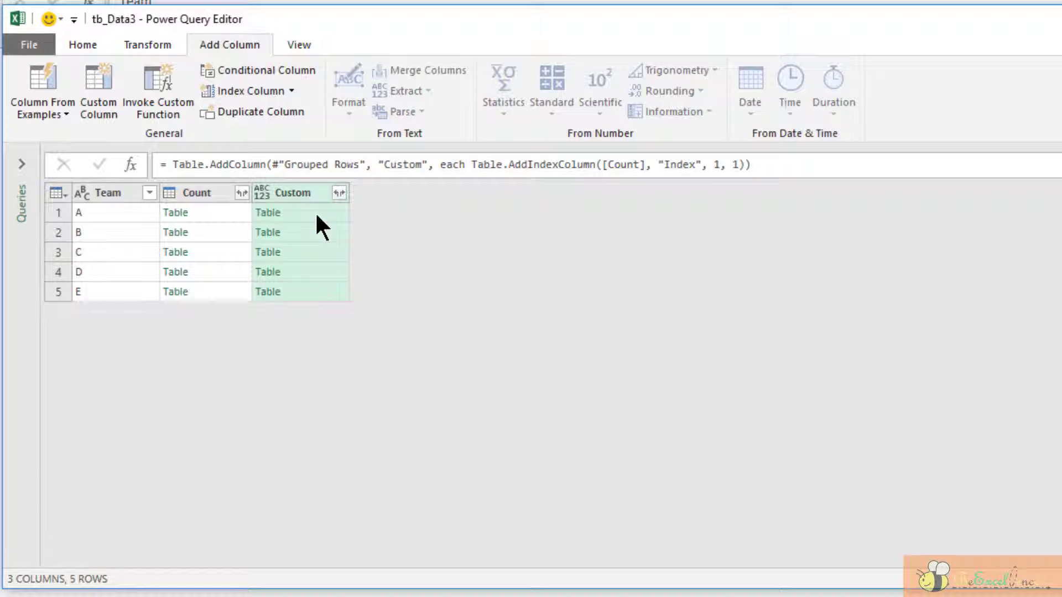
# Compare teams A–D's indexed nested tables with their original Count tables.
pyautogui.click(318, 214)
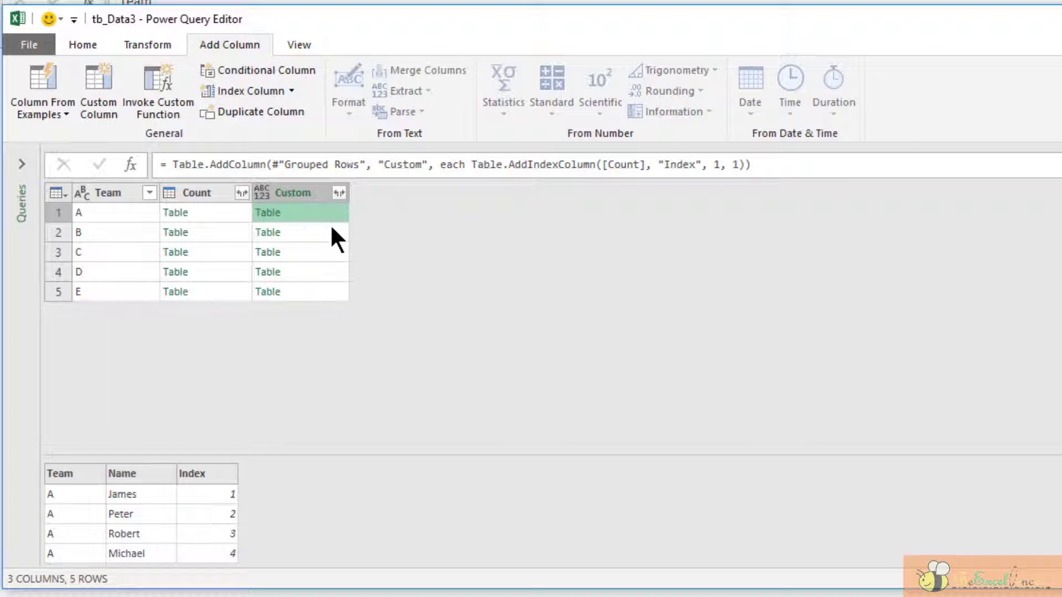
pyautogui.click(330, 234)
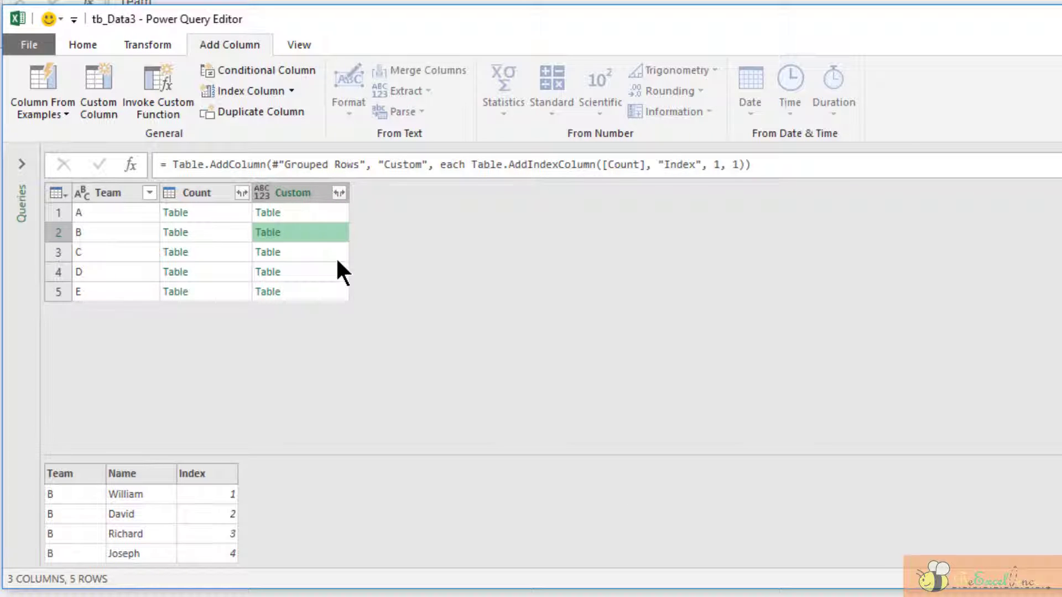
pyautogui.click(338, 257)
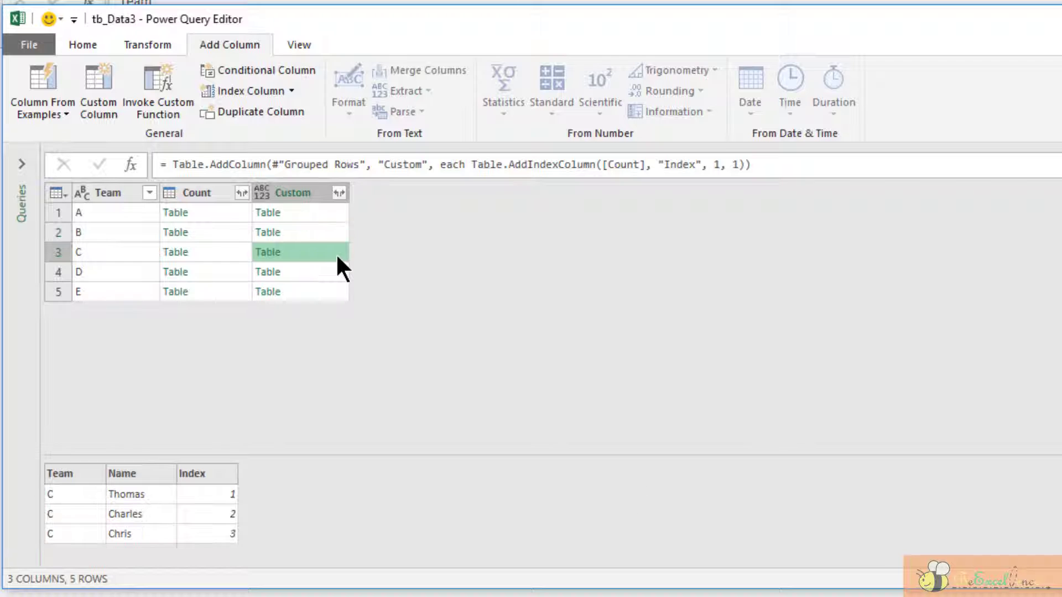
pyautogui.click(225, 252)
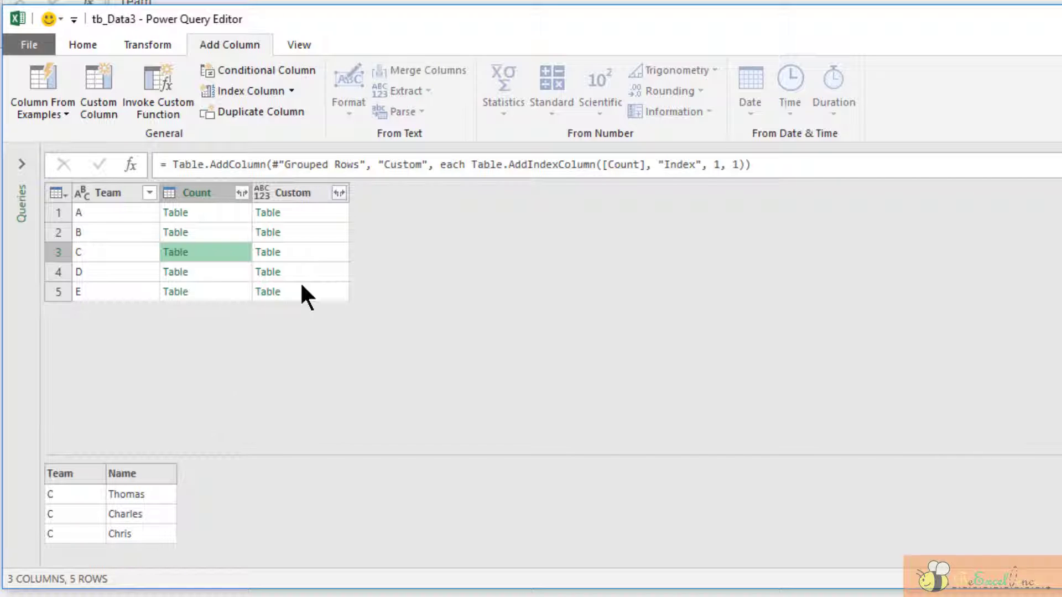
pyautogui.click(314, 251)
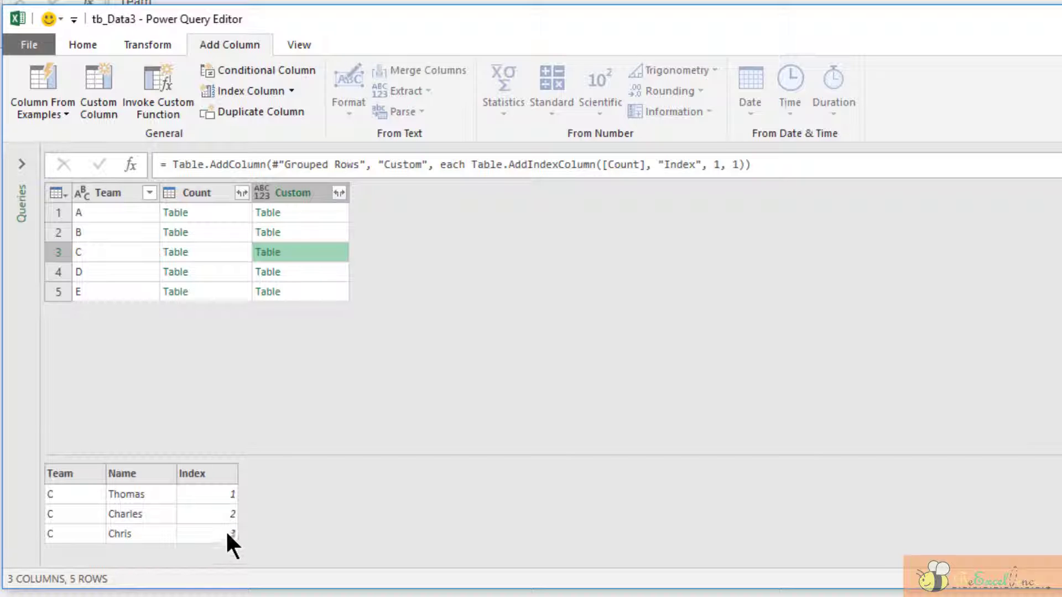
pyautogui.click(217, 270)
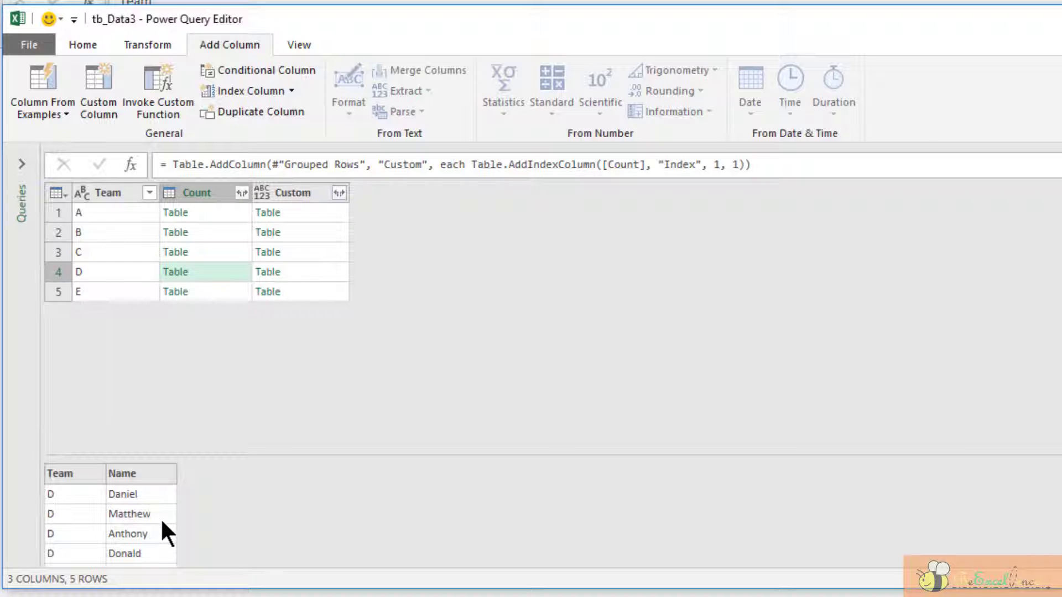
pyautogui.click(307, 273)
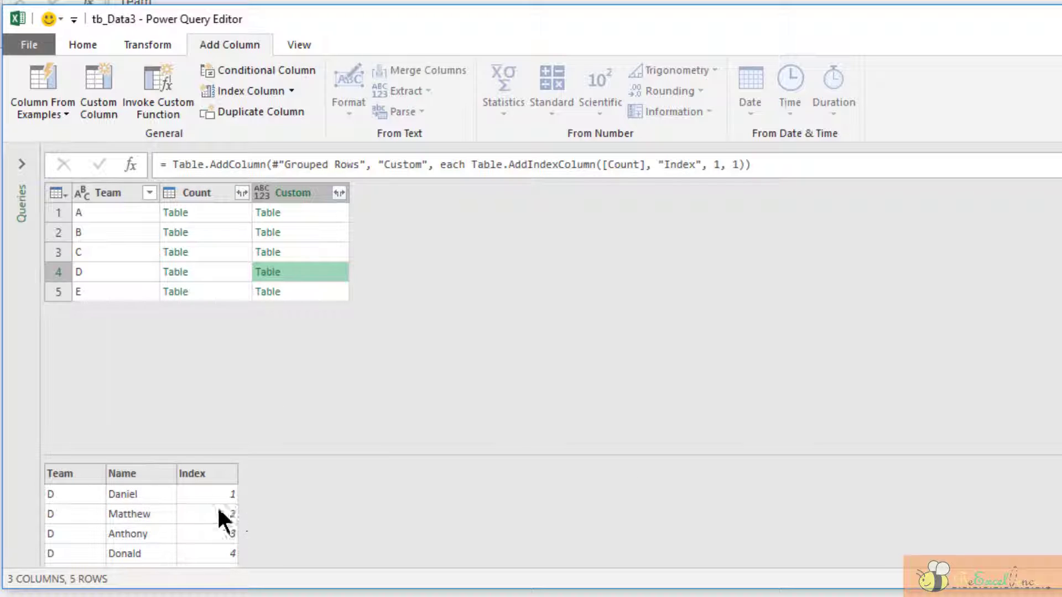
pyautogui.scroll(-1, 228, 504)
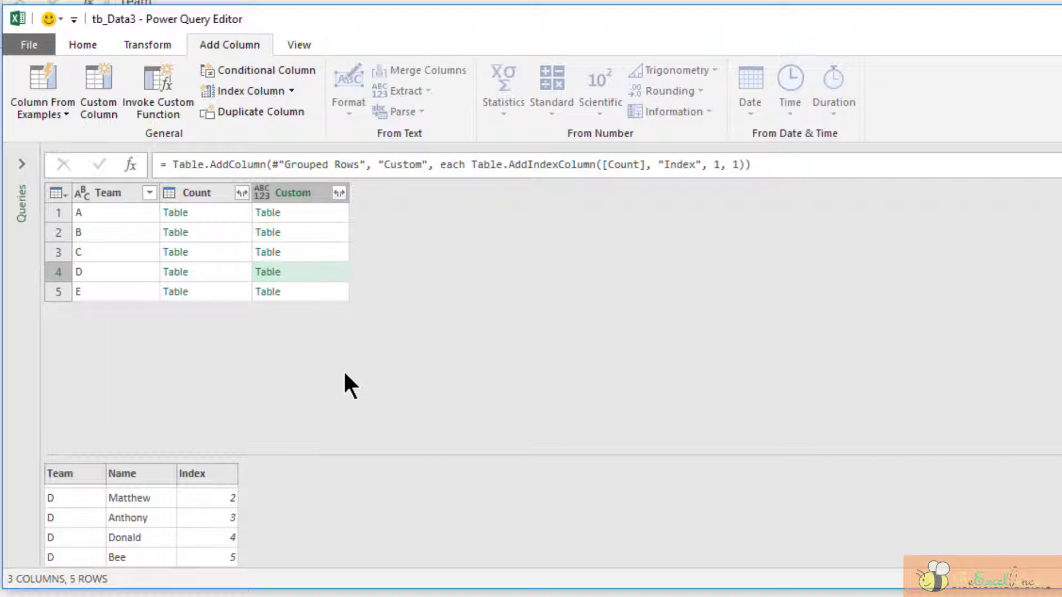
# Remove all columns except Custom, then check teams A–E's nested tables.
pyautogui.click(307, 193)
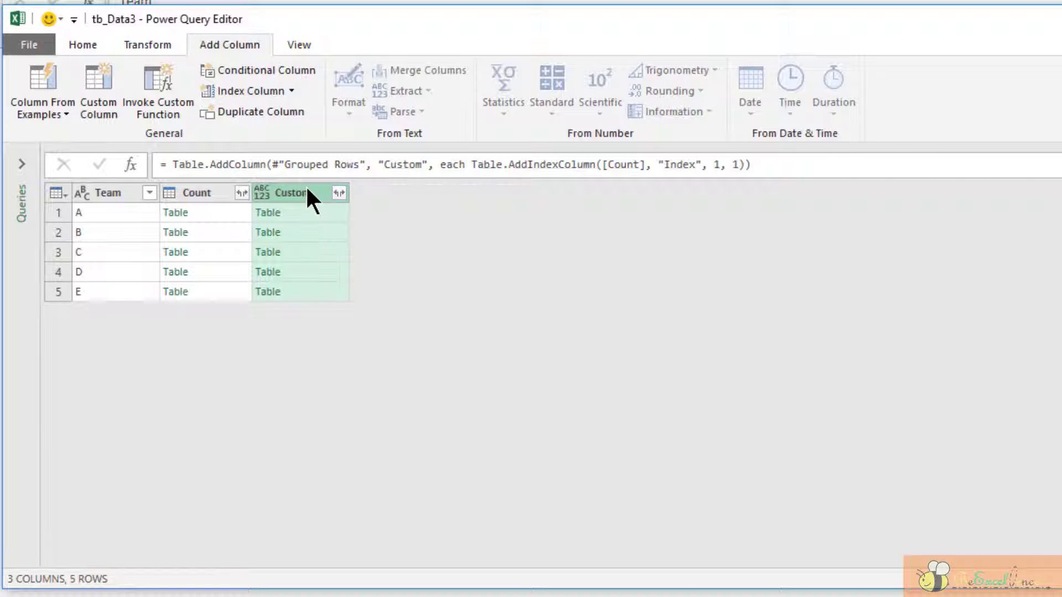
pyautogui.rightClick(307, 191)
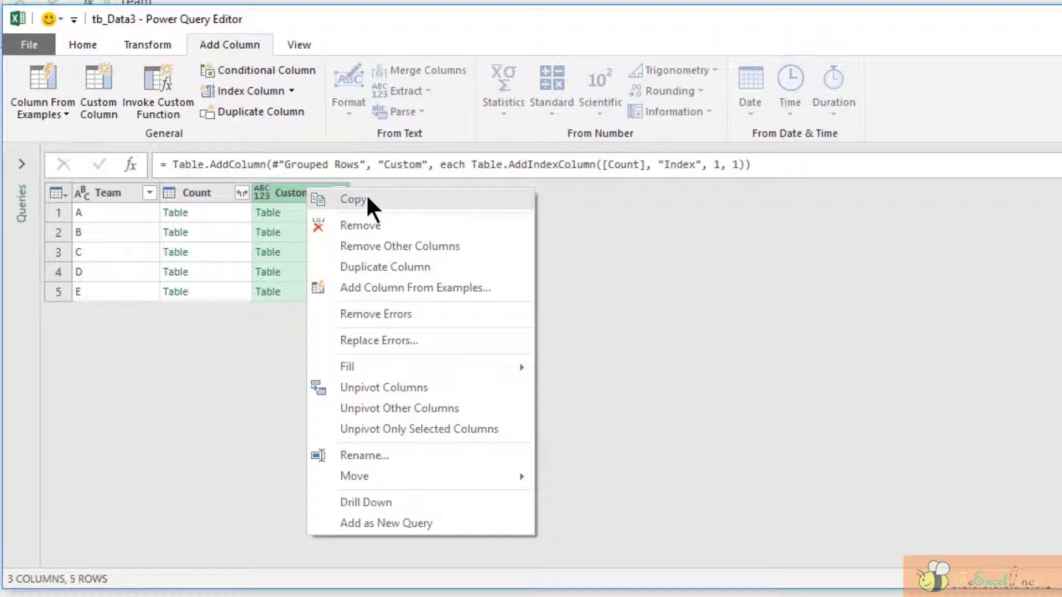
pyautogui.click(480, 248)
pyautogui.click(148, 210)
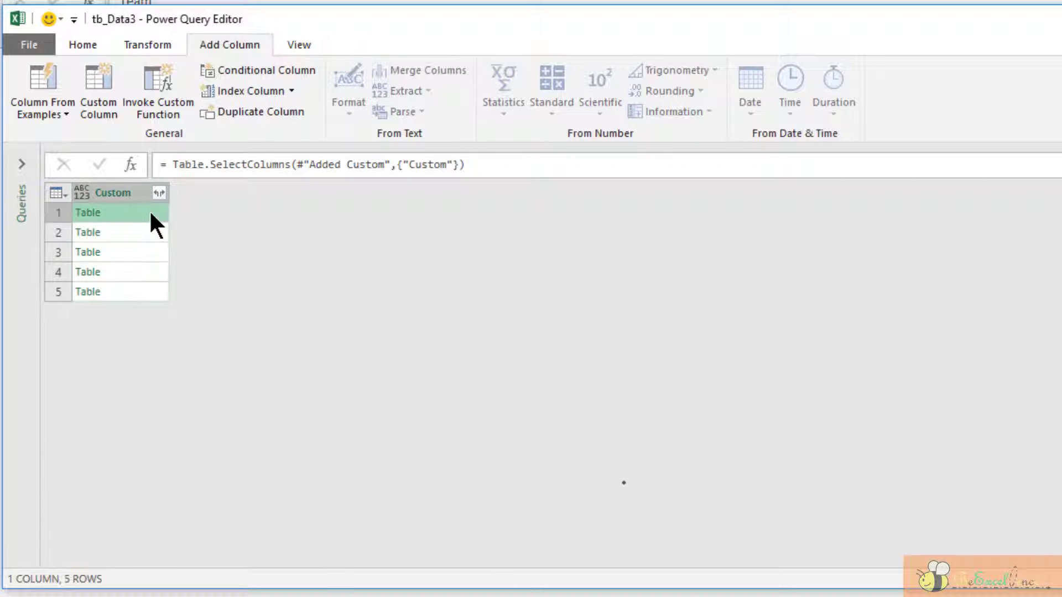
pyautogui.click(151, 229)
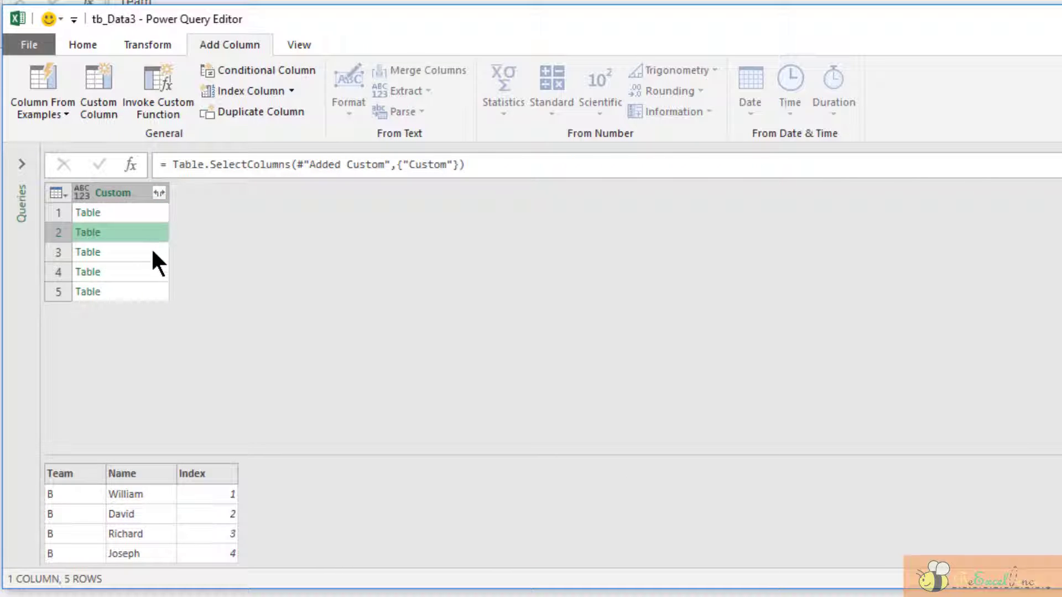
pyautogui.click(151, 250)
pyautogui.click(151, 271)
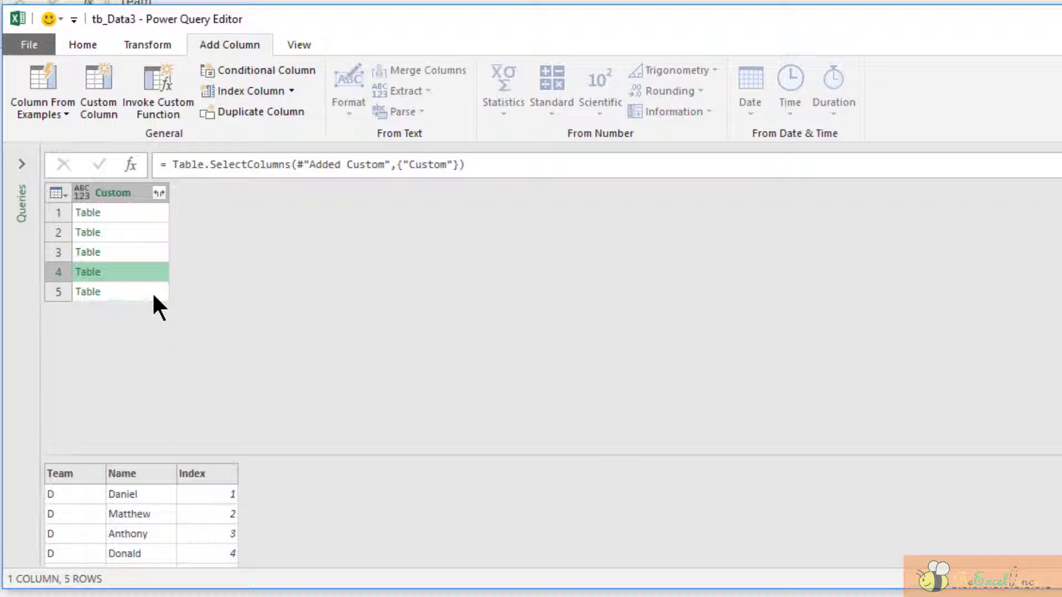
pyautogui.click(153, 294)
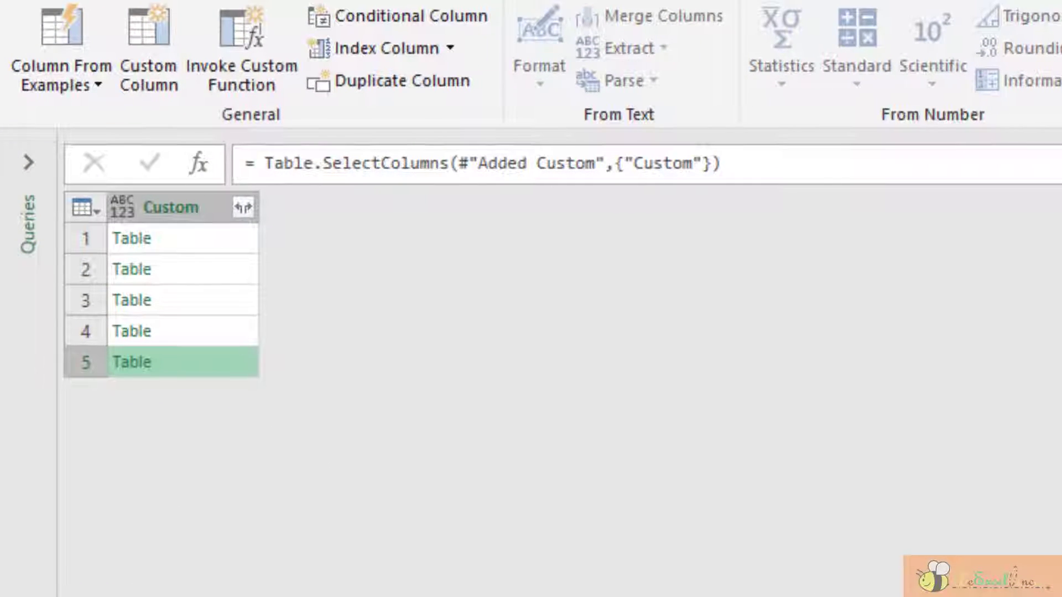
# Expand Custom into Team, Name and Index columns without the original column-name prefix.
pyautogui.click(244, 209)
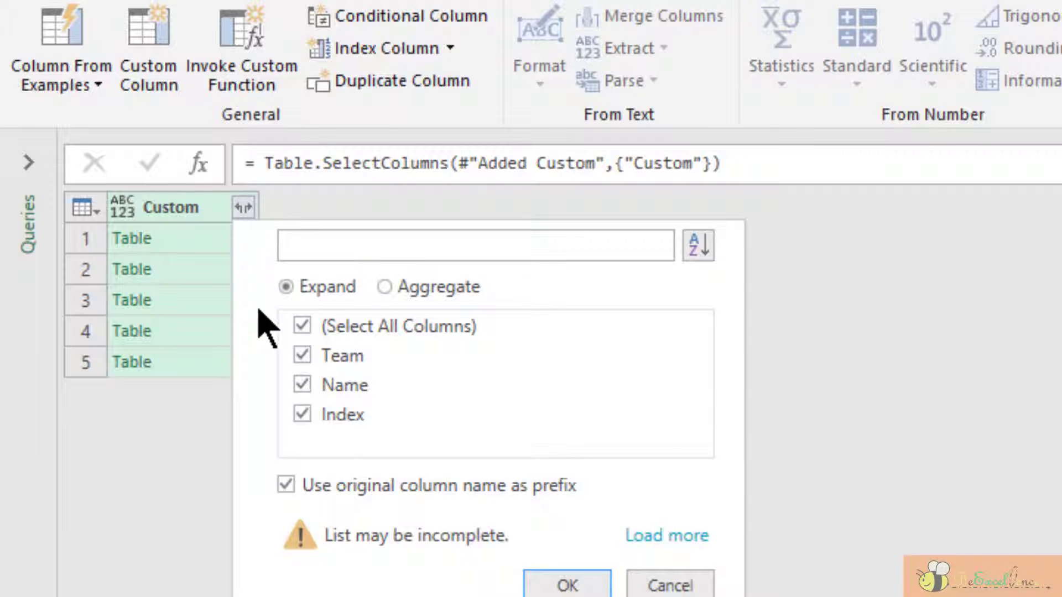
pyautogui.click(287, 485)
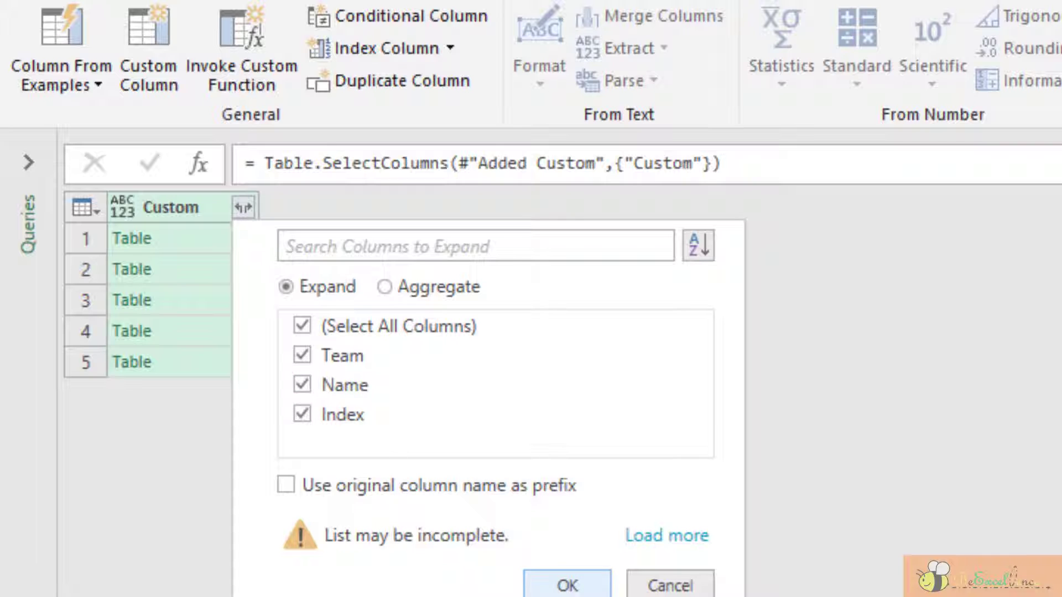
pyautogui.click(576, 583)
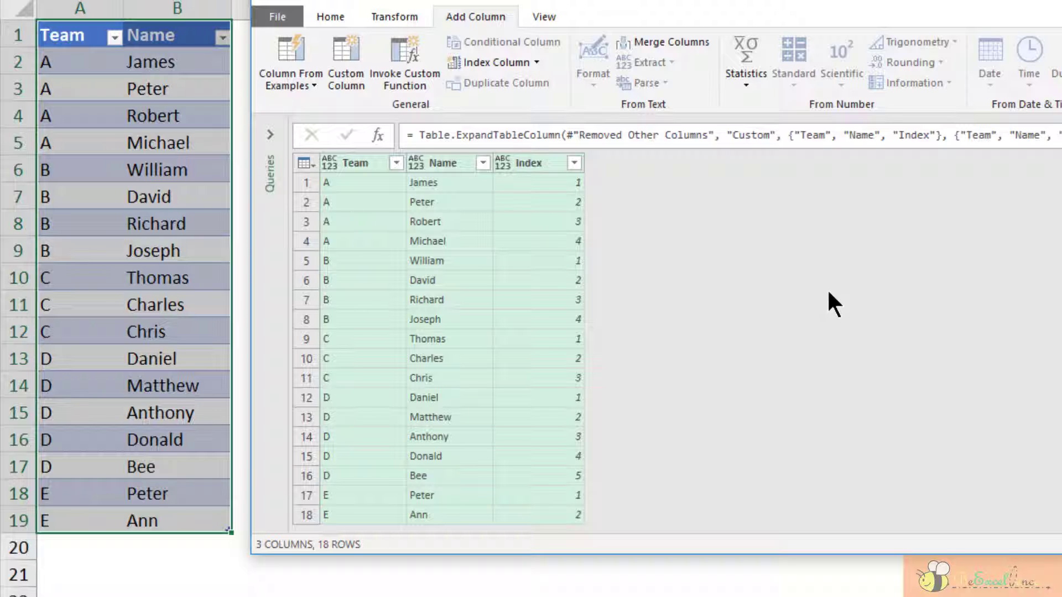
pyautogui.click(556, 164)
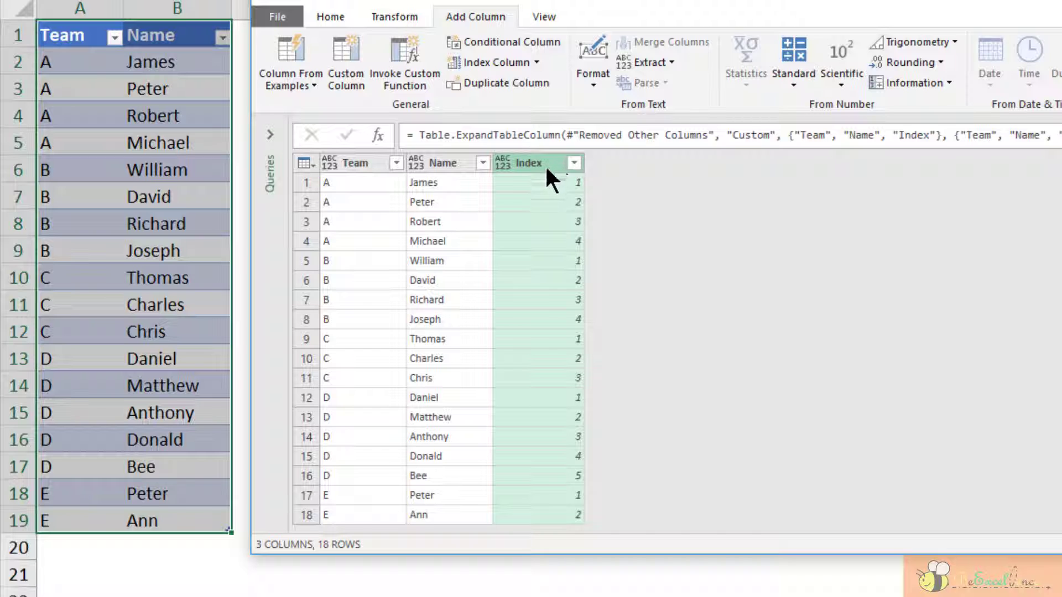
pyautogui.click(393, 11)
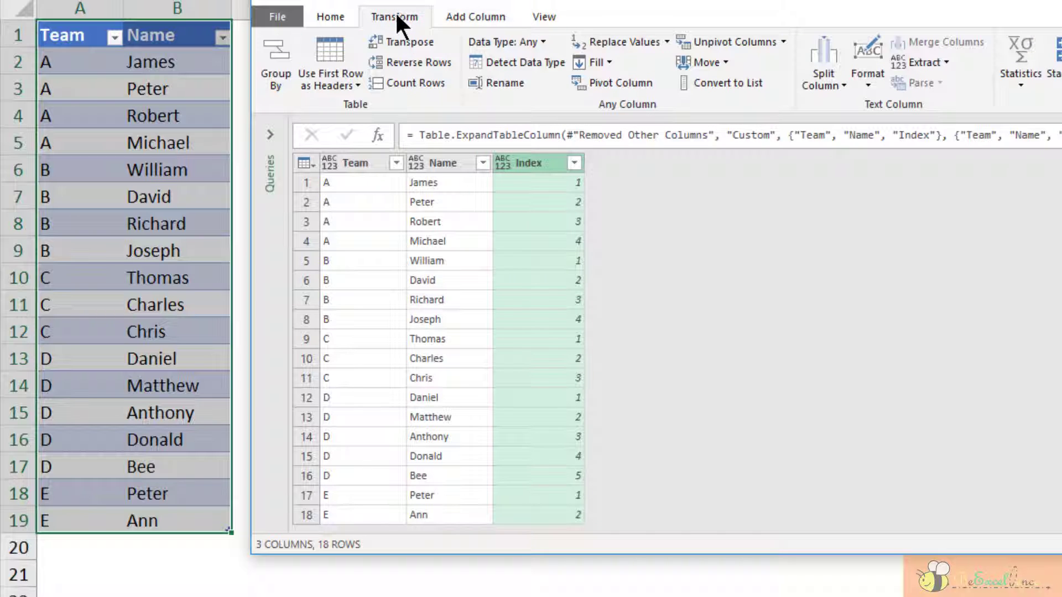
pyautogui.click(620, 79)
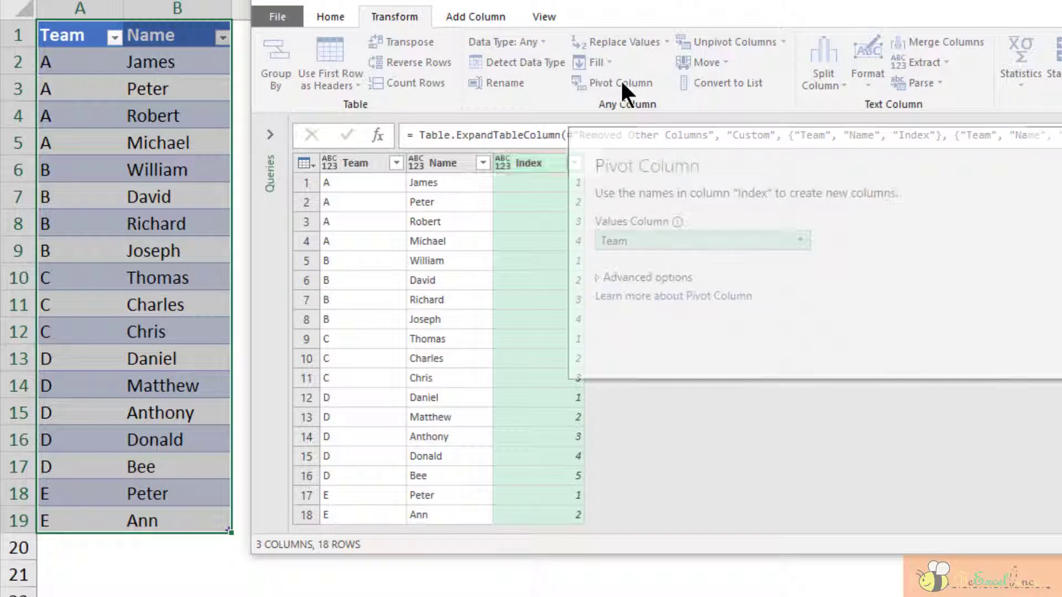
pyautogui.click(664, 238)
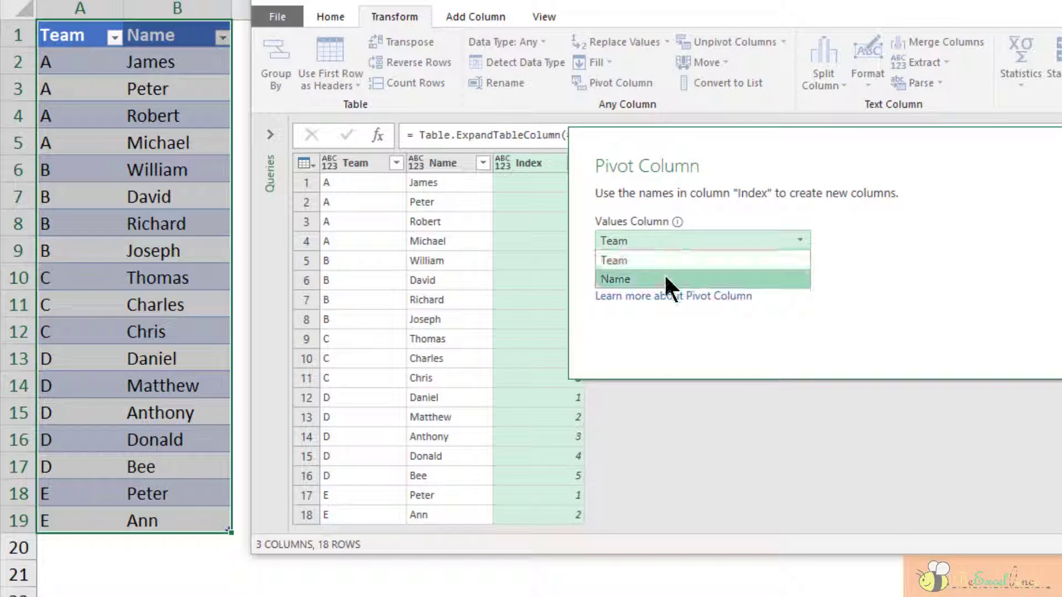
pyautogui.click(664, 279)
pyautogui.click(634, 276)
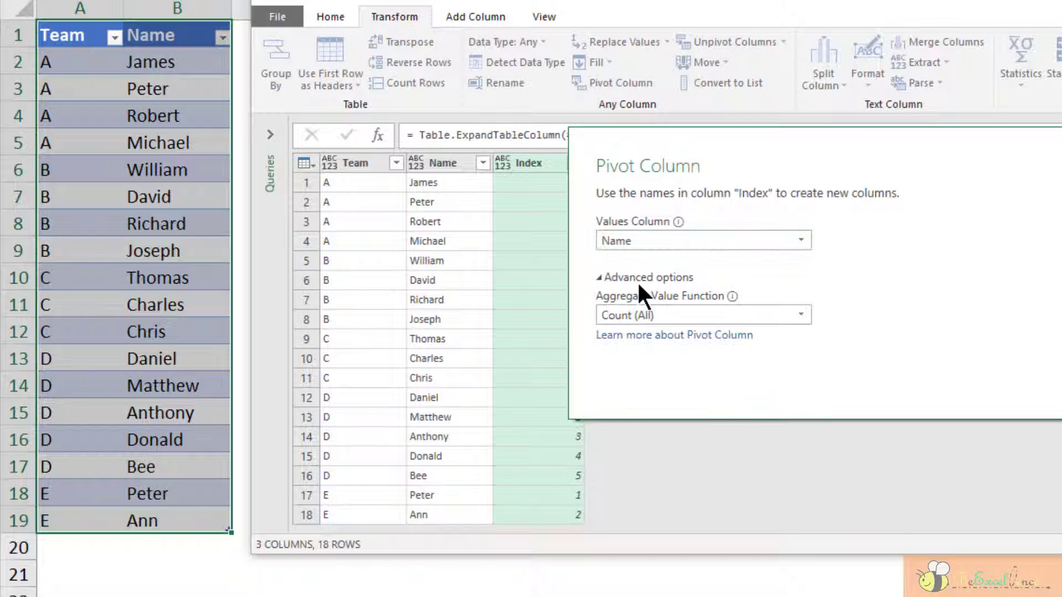
pyautogui.click(670, 316)
pyautogui.click(694, 430)
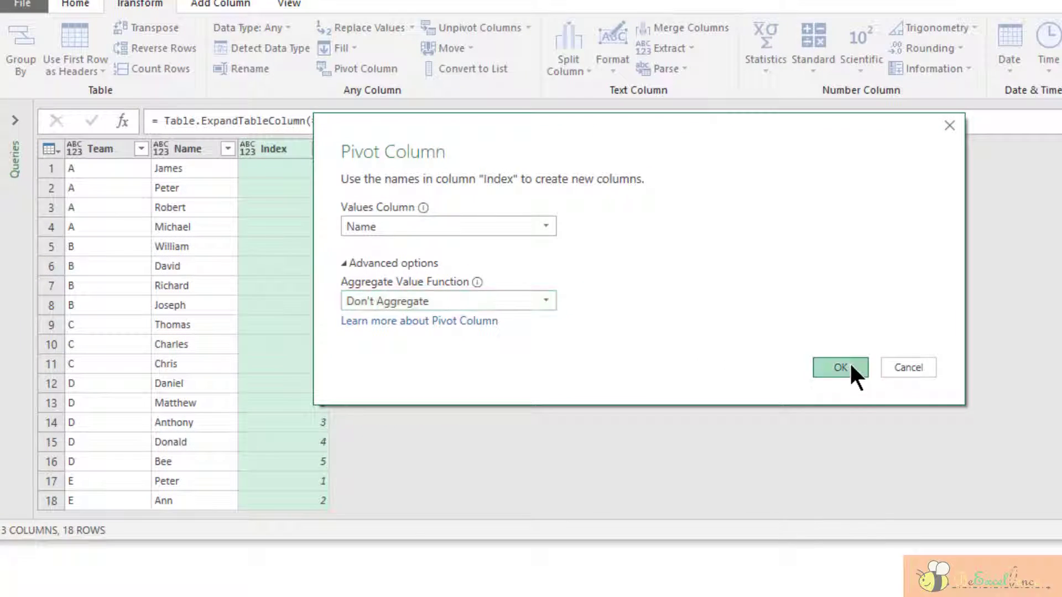
pyautogui.click(847, 367)
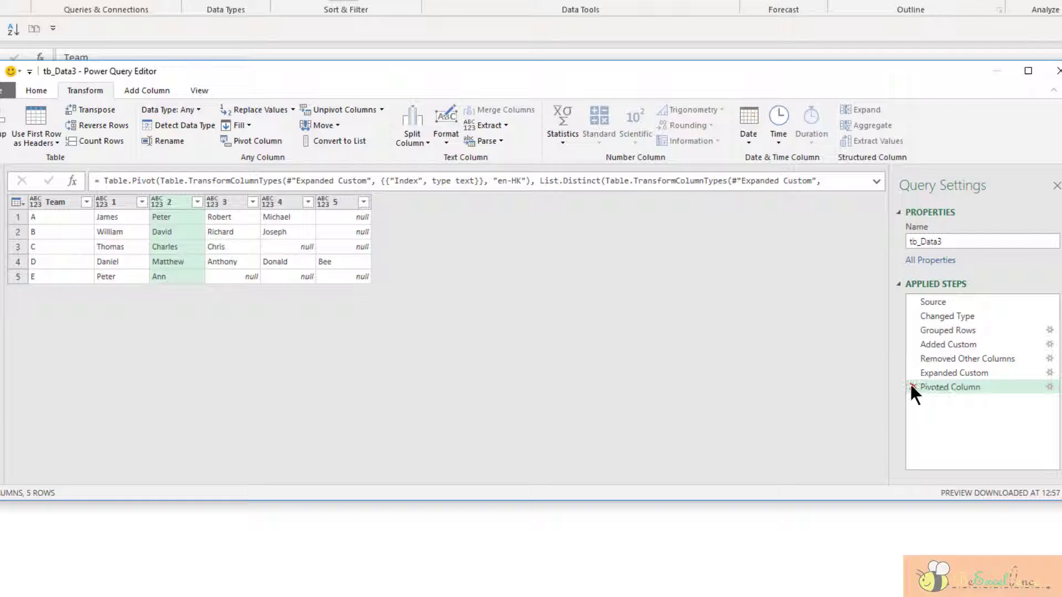
pyautogui.click(913, 386)
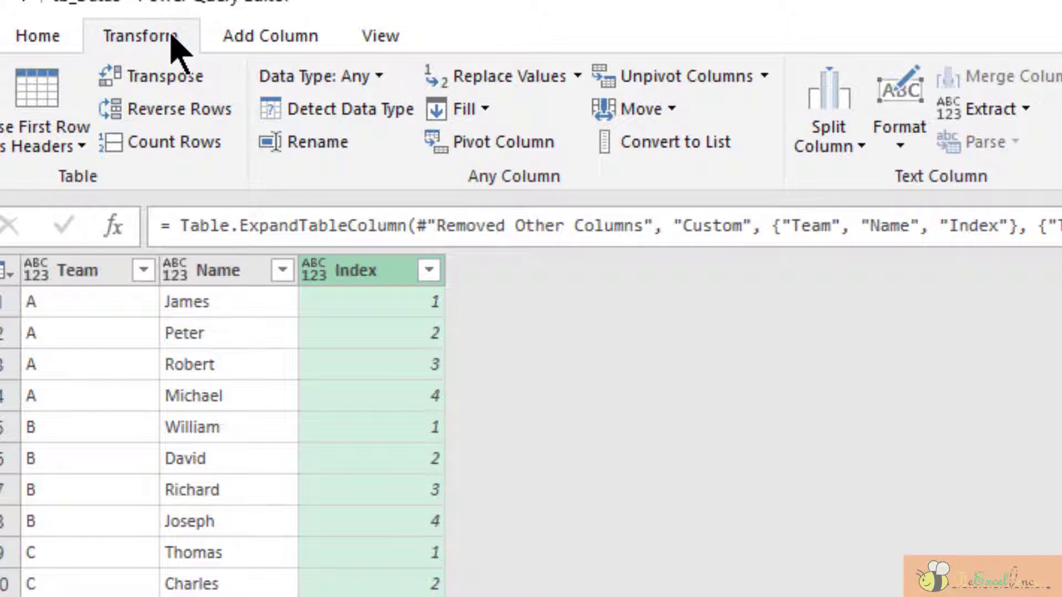
# Add the prefix 'Member' to every Index value.
pyautogui.click(900, 139)
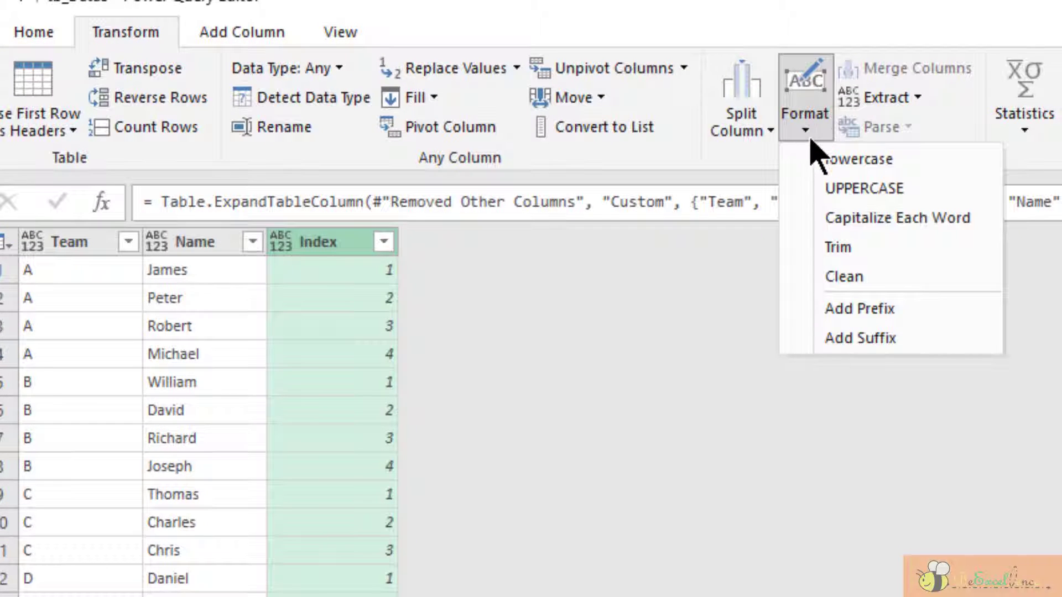
pyautogui.click(973, 310)
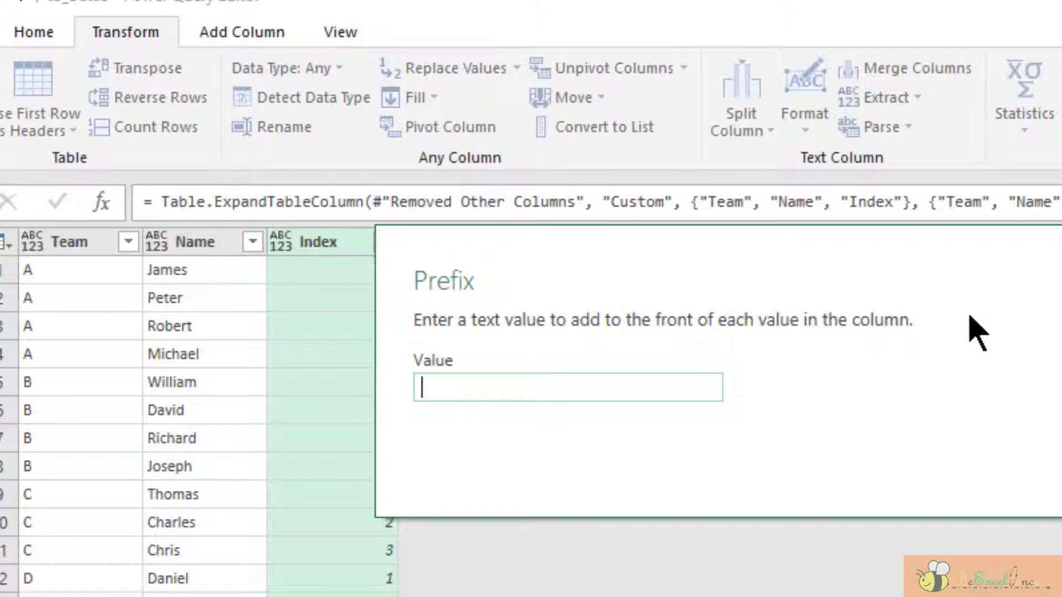
pyautogui.write('Mem')
pyautogui.write('ber')
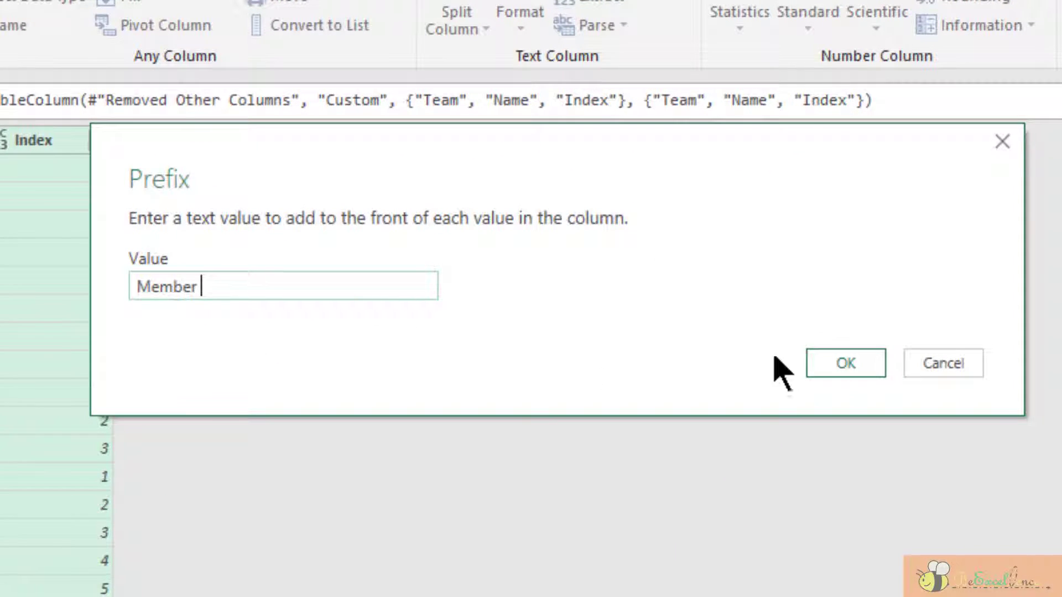
pyautogui.click(853, 366)
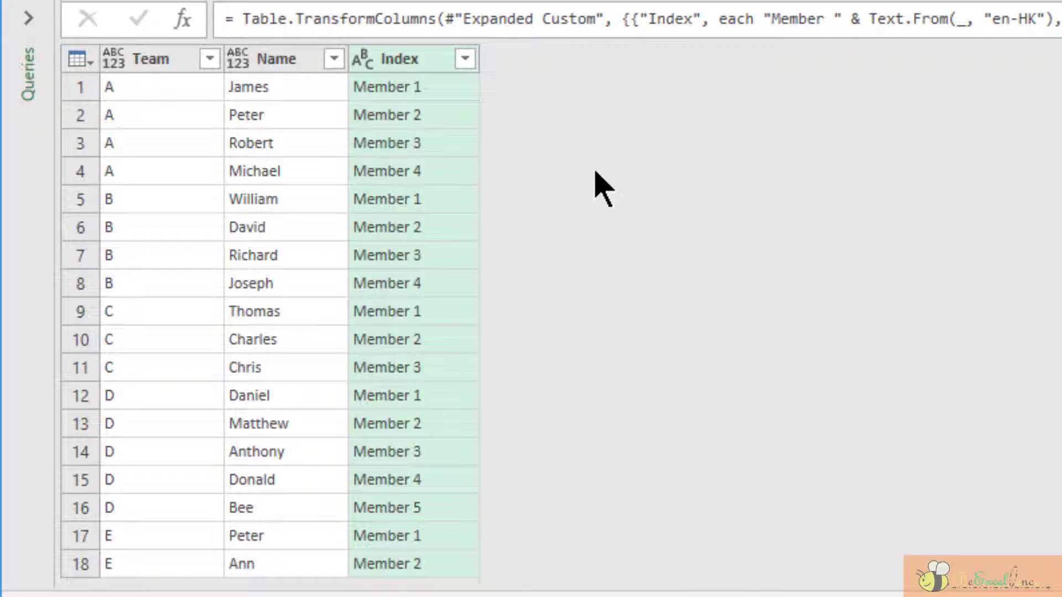
# Set the Team and Name columns to the Text data type.
pyautogui.click(232, 61)
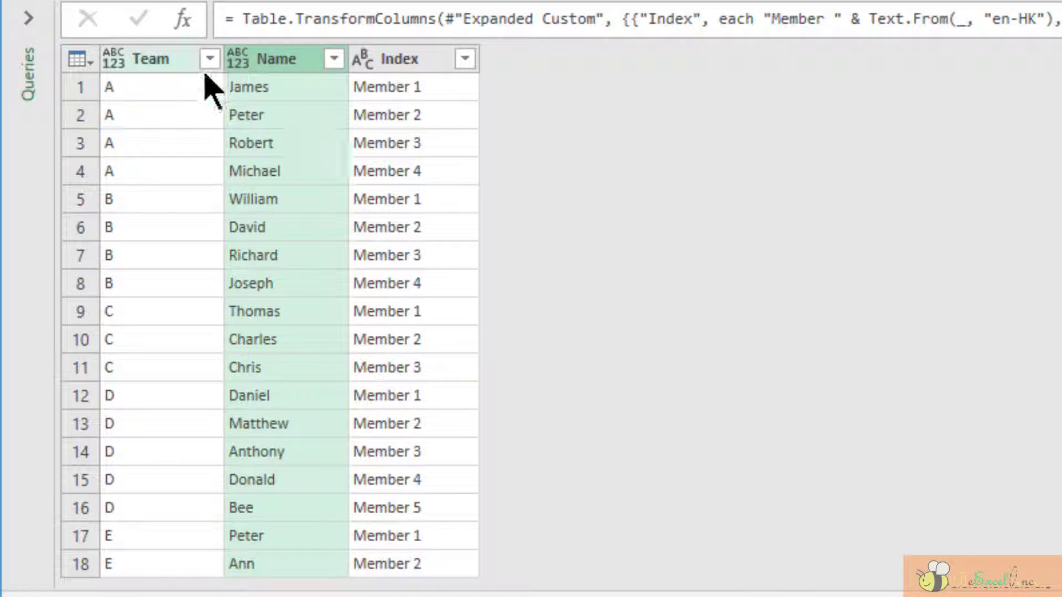
pyautogui.keyDown('ctrl'); pyautogui.click(152, 61); pyautogui.keyUp('ctrl')
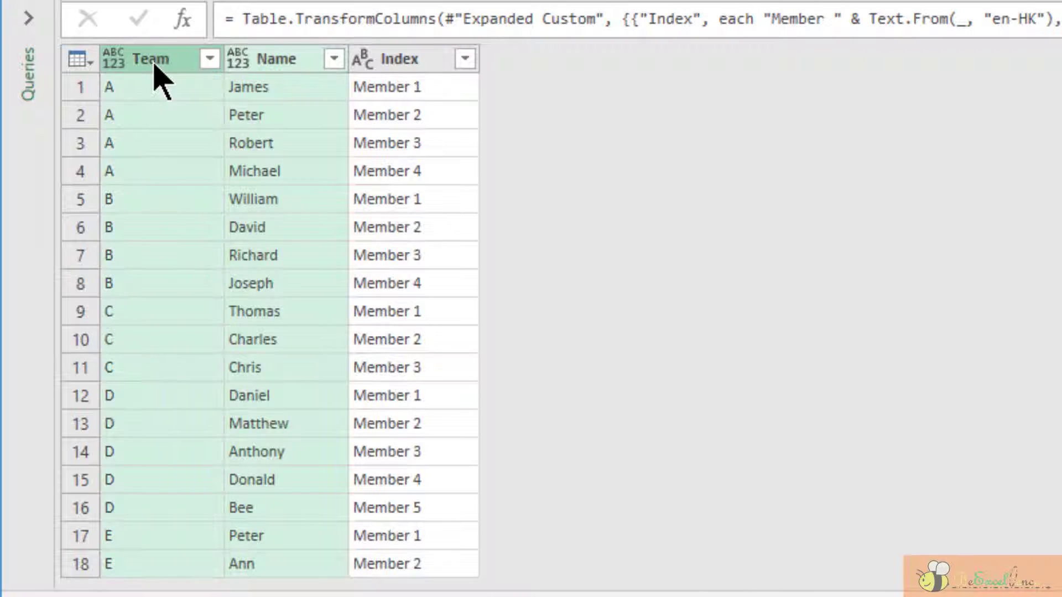
pyautogui.click(115, 58)
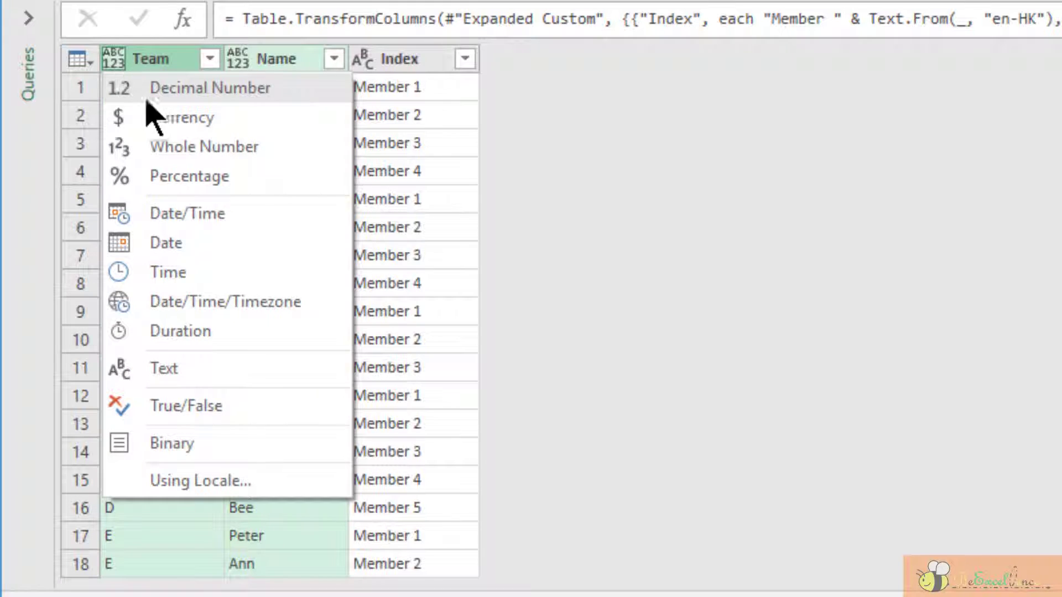
pyautogui.click(241, 375)
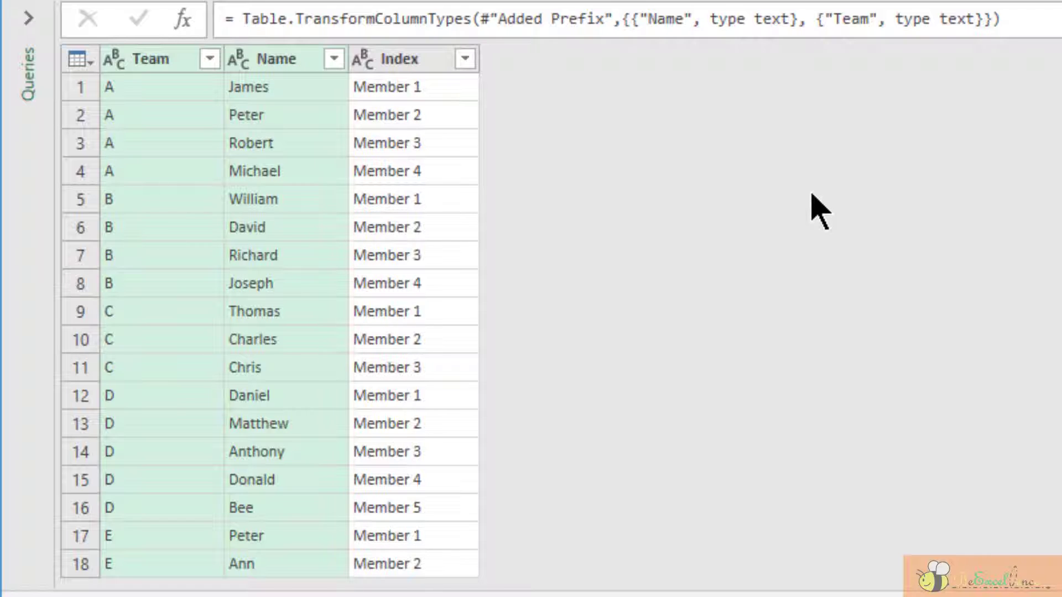
# Pivot the Index column into Member columns using Name as values with Don't Aggregate.
pyautogui.click(394, 60)
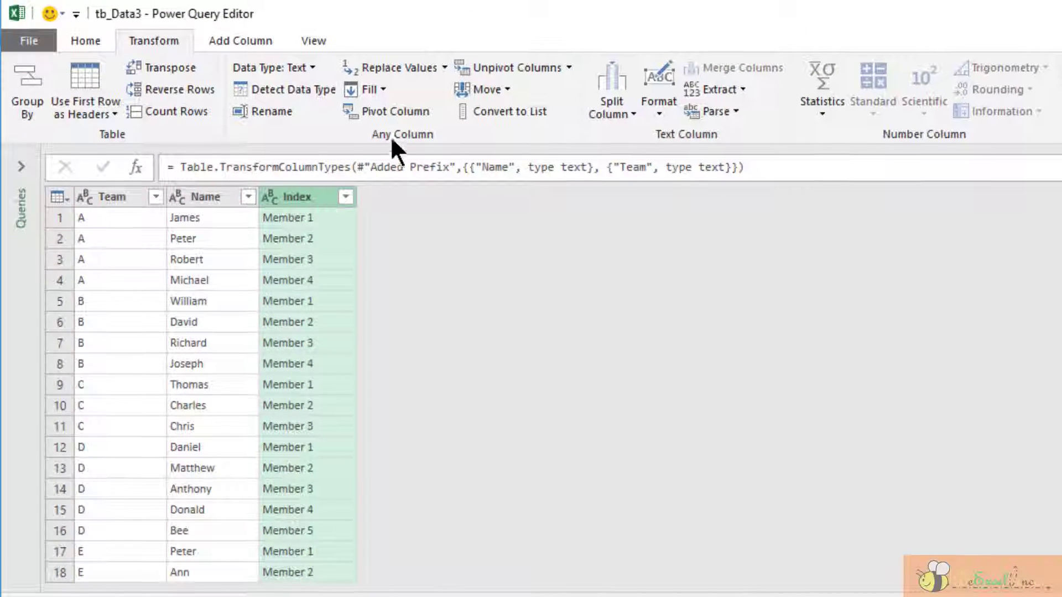
pyautogui.click(399, 110)
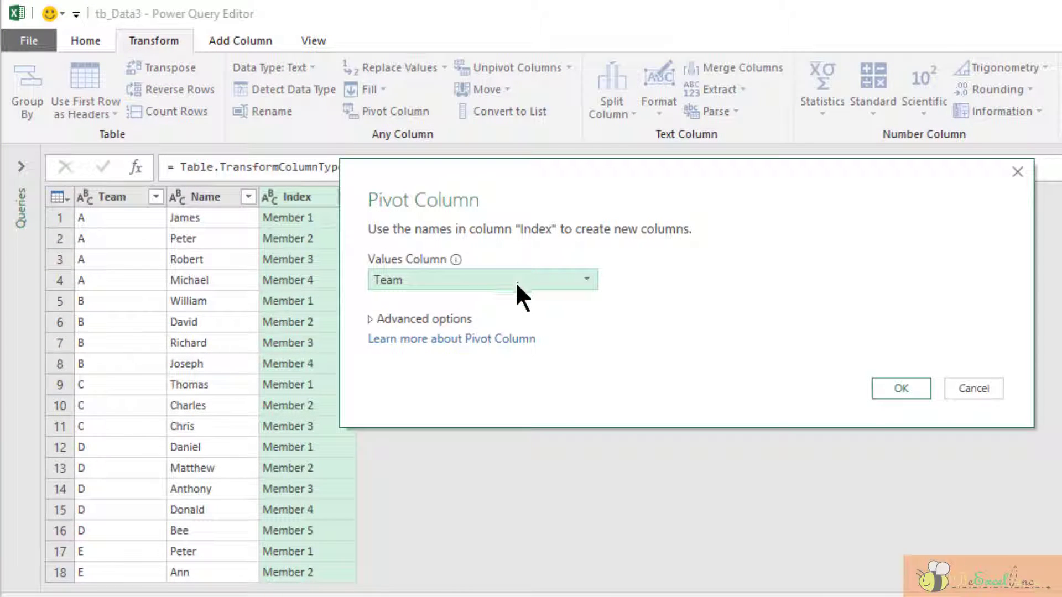
pyautogui.click(515, 281)
pyautogui.click(521, 316)
pyautogui.click(410, 320)
pyautogui.click(509, 360)
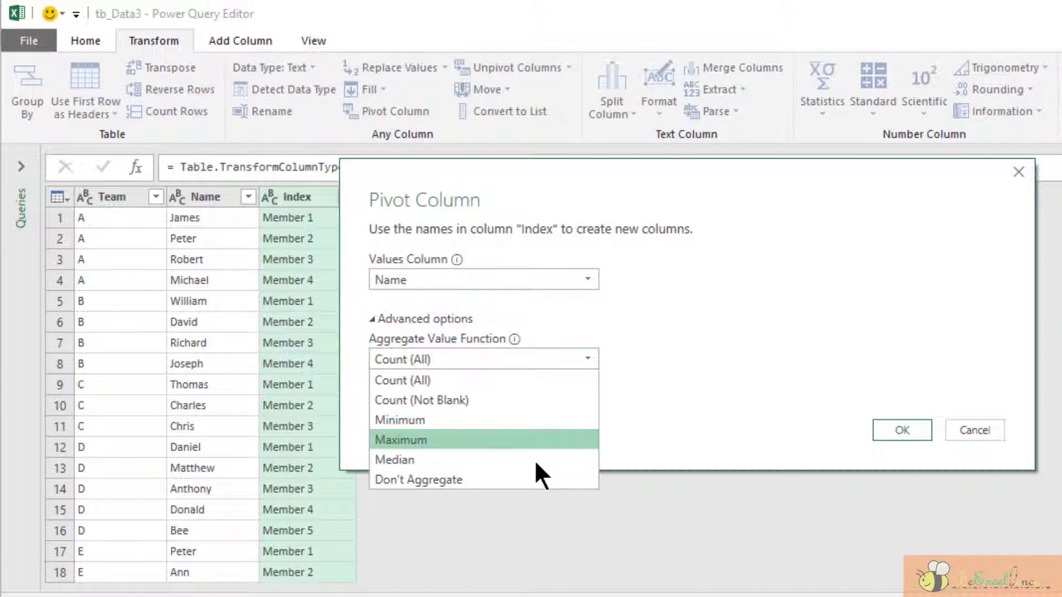
pyautogui.click(536, 479)
pyautogui.click(900, 433)
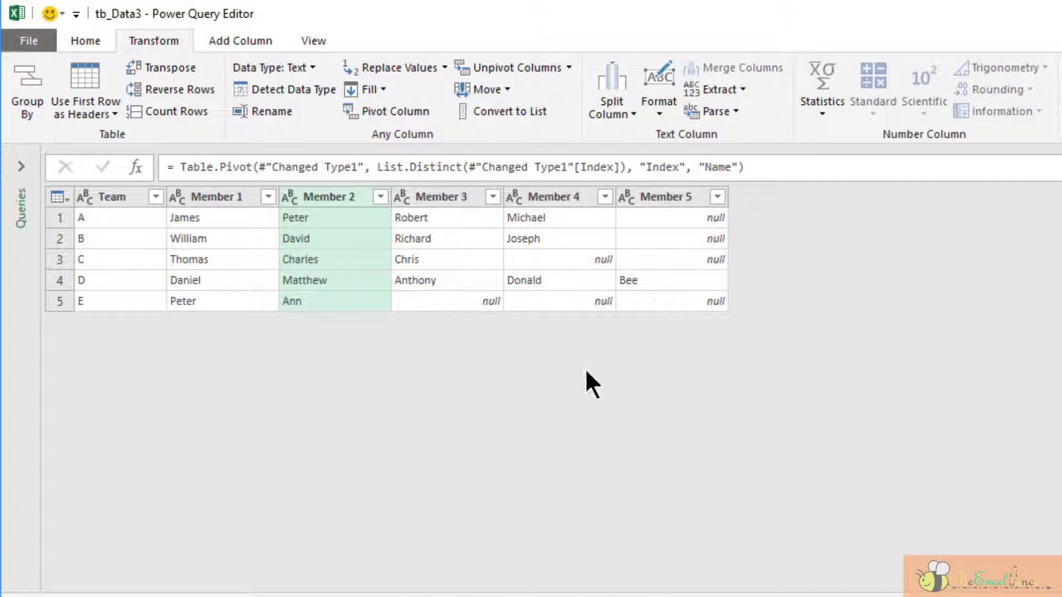
# Close & Load the query to the existing worksheet starting at cell F1.
pyautogui.click(84, 40)
pyautogui.click(42, 115)
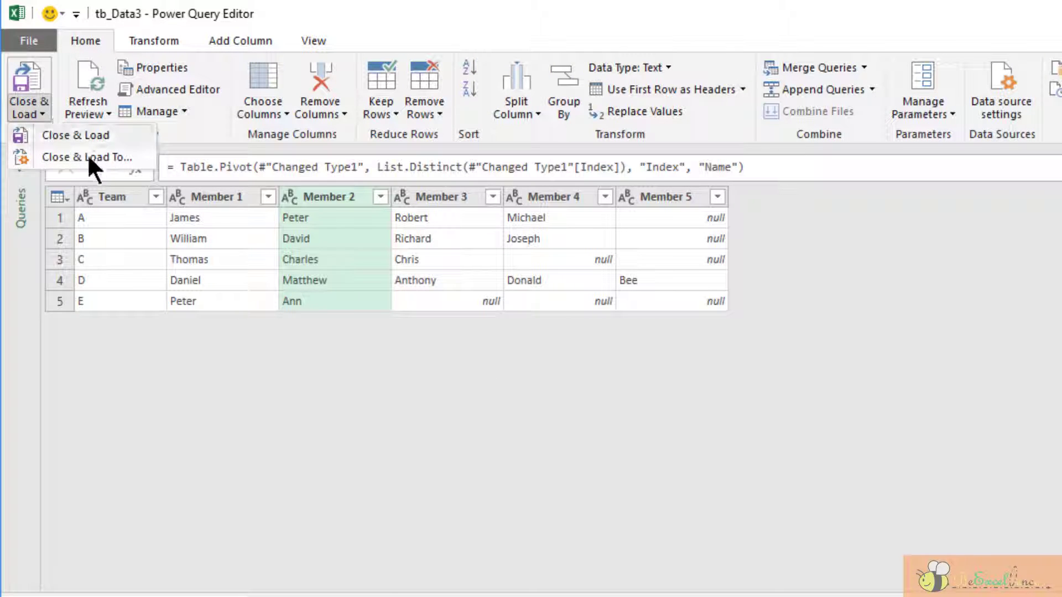
pyautogui.click(101, 156)
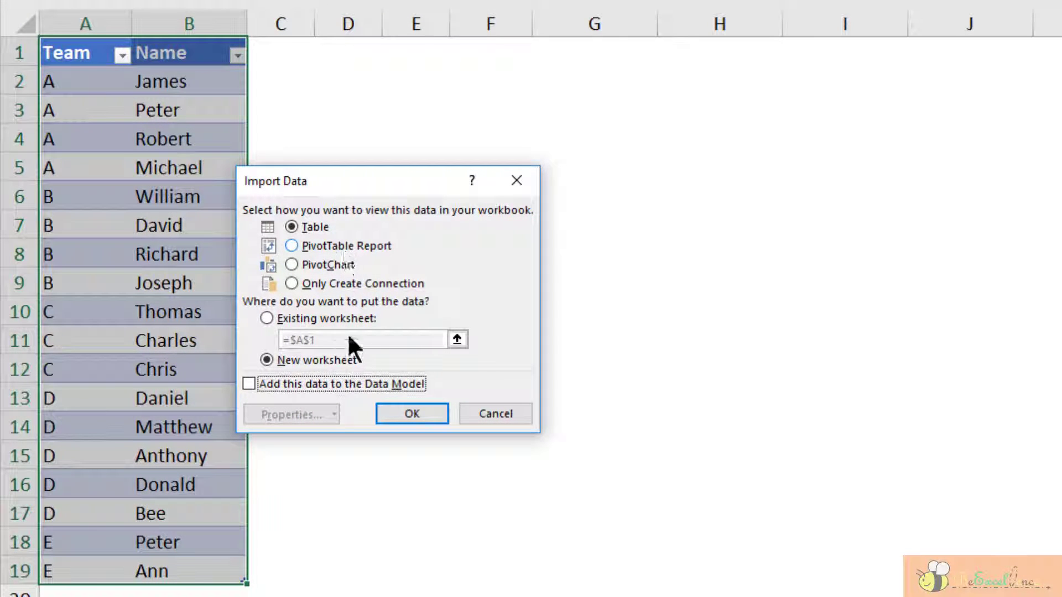
pyautogui.click(317, 320)
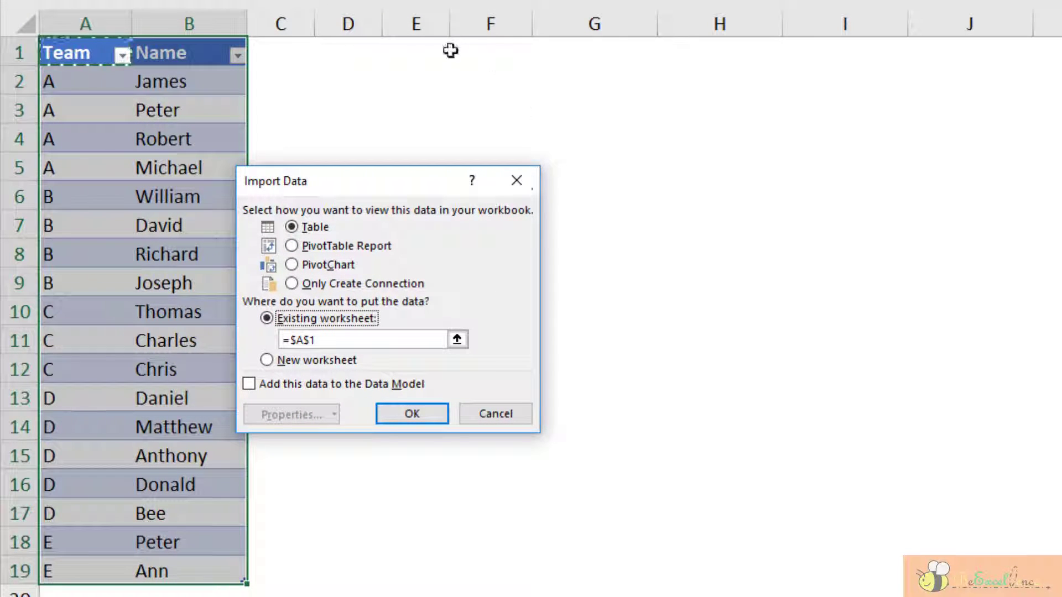
pyautogui.click(477, 49)
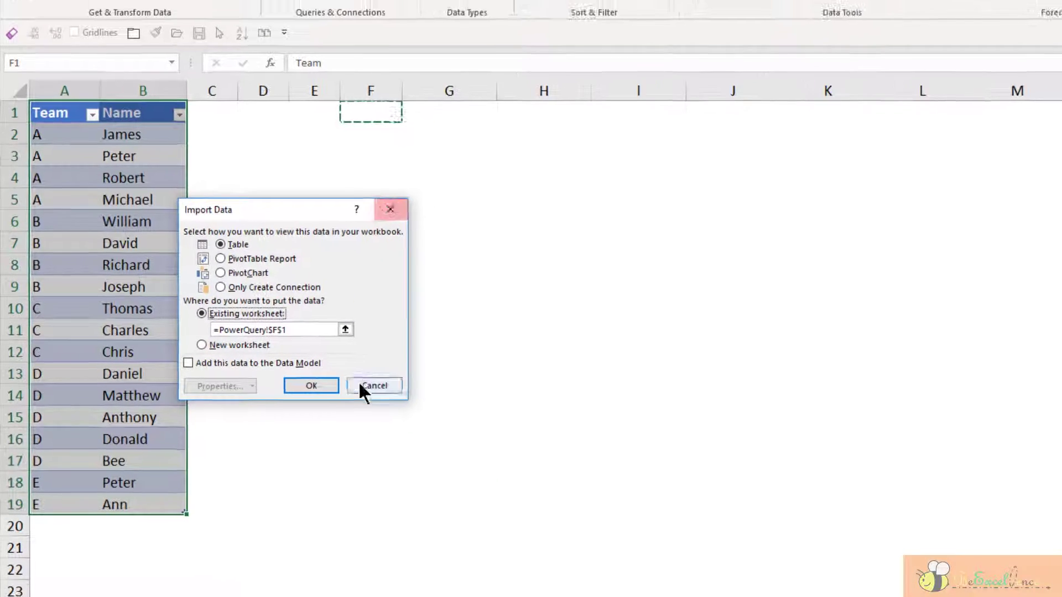
pyautogui.click(317, 381)
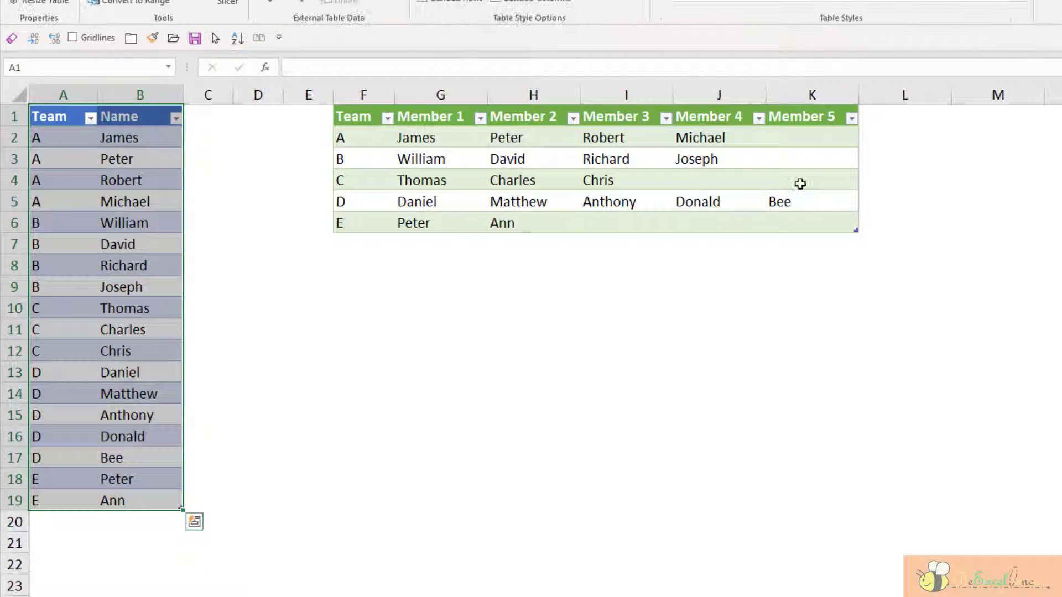
# Change the team in cells A4:A5 to B.
pyautogui.click(799, 183)
pyautogui.click(686, 370)
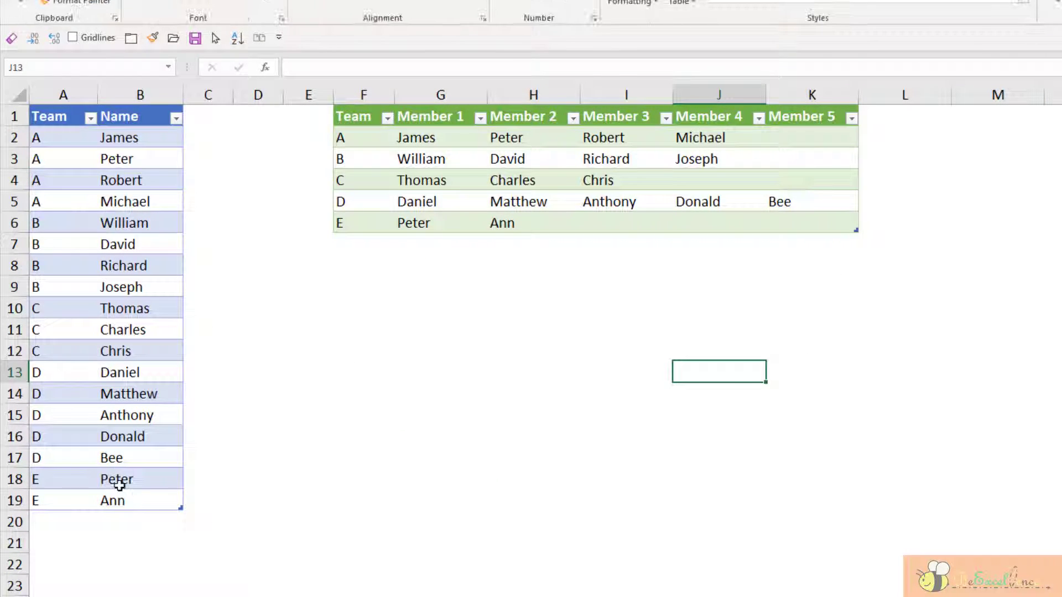
pyautogui.click(68, 187)
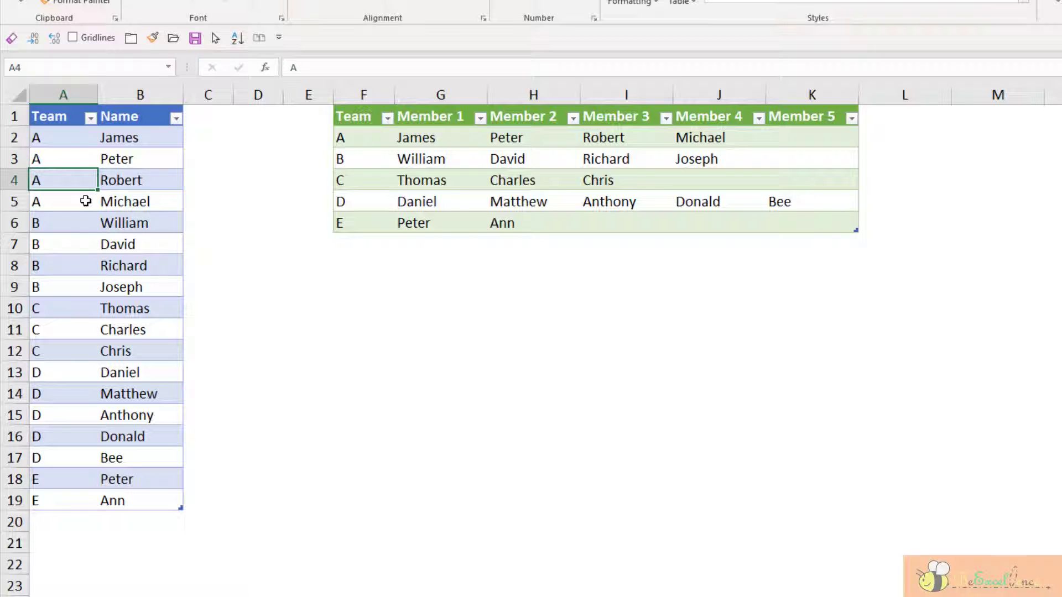
pyautogui.write('B')
pyautogui.press('Return')
pyautogui.write('B')
pyautogui.press('Return')
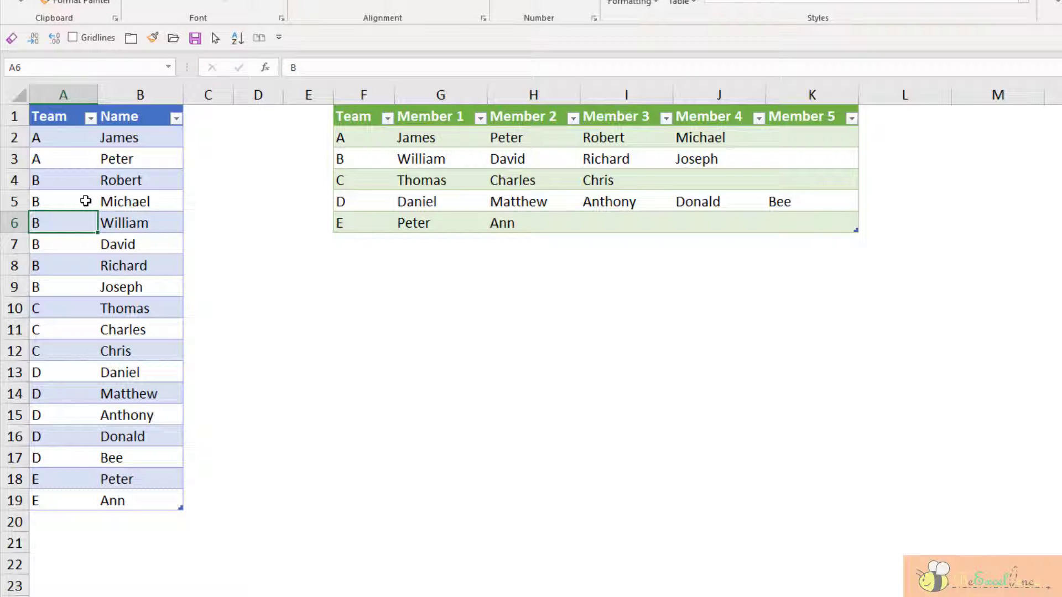
# Add two new team F rows below the list, each with a new member's name.
pyautogui.click(61, 522)
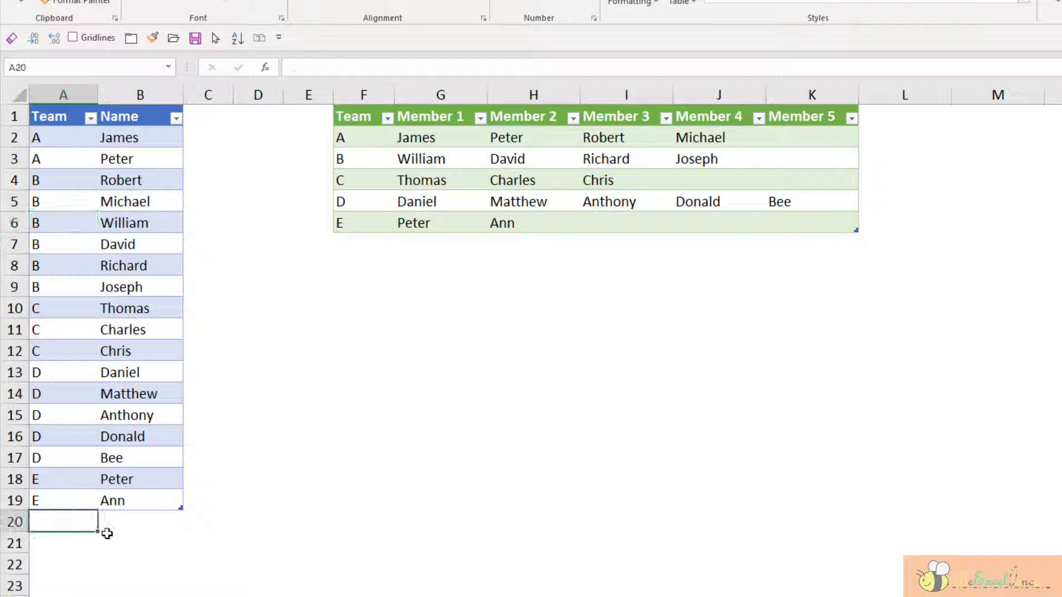
pyautogui.write('G')
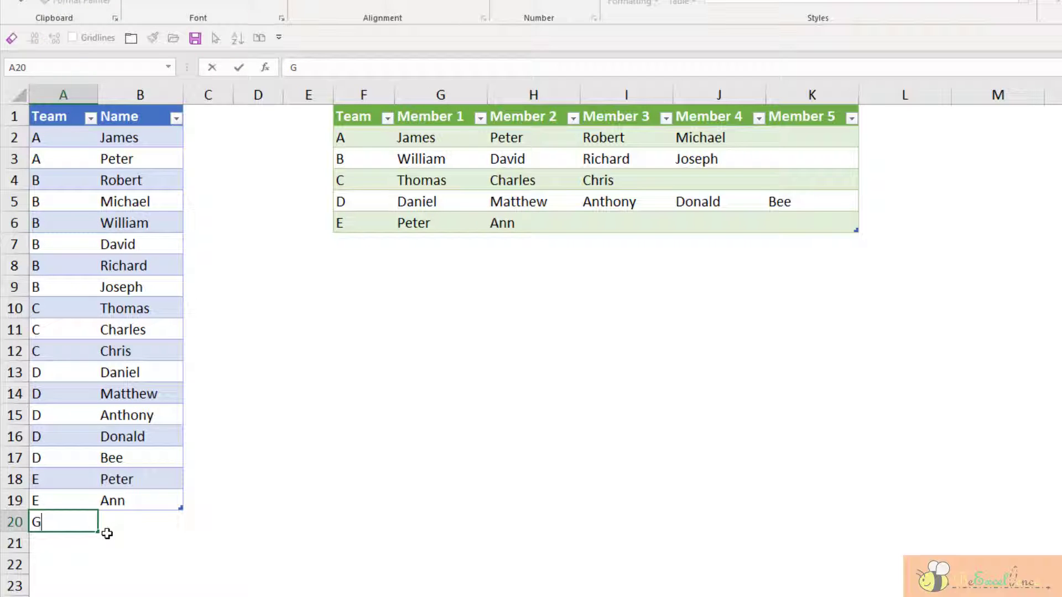
pyautogui.write('F')
pyautogui.press('Tab')
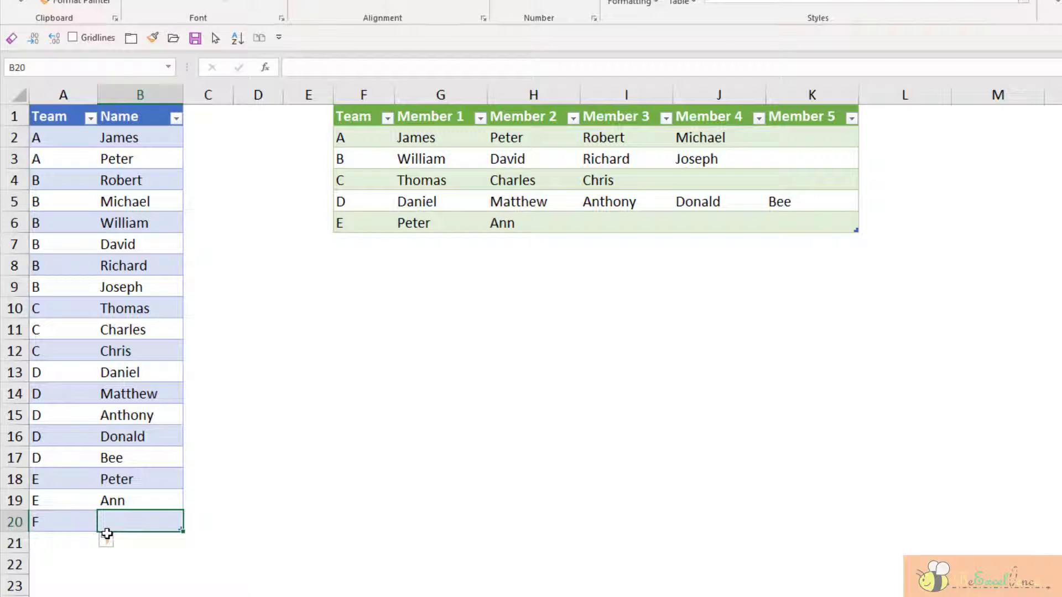
pyautogui.write('Mary')
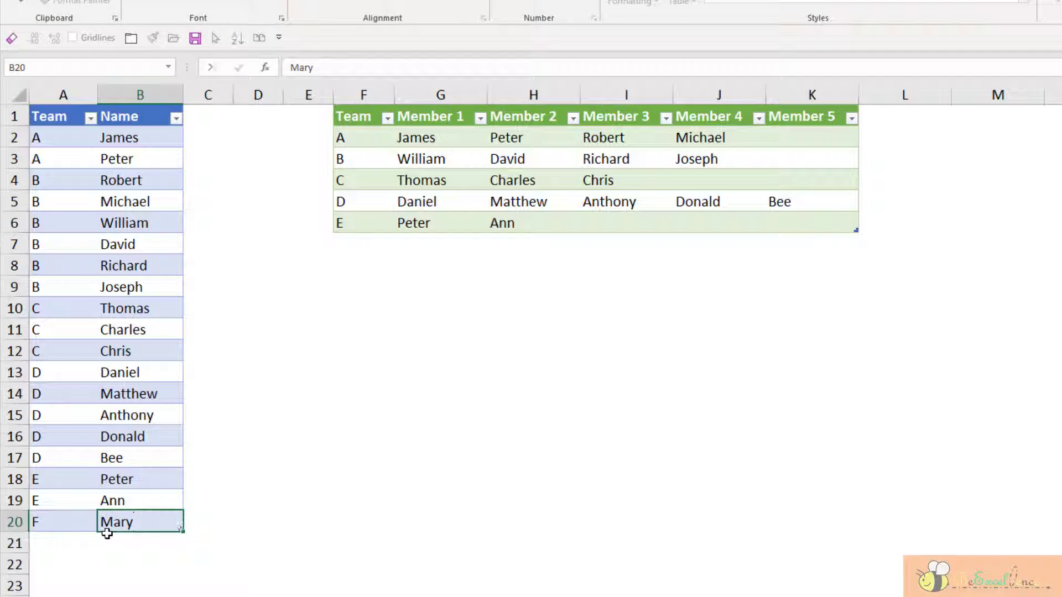
pyautogui.press('Return')
pyautogui.write('F')
pyautogui.press('Tab')
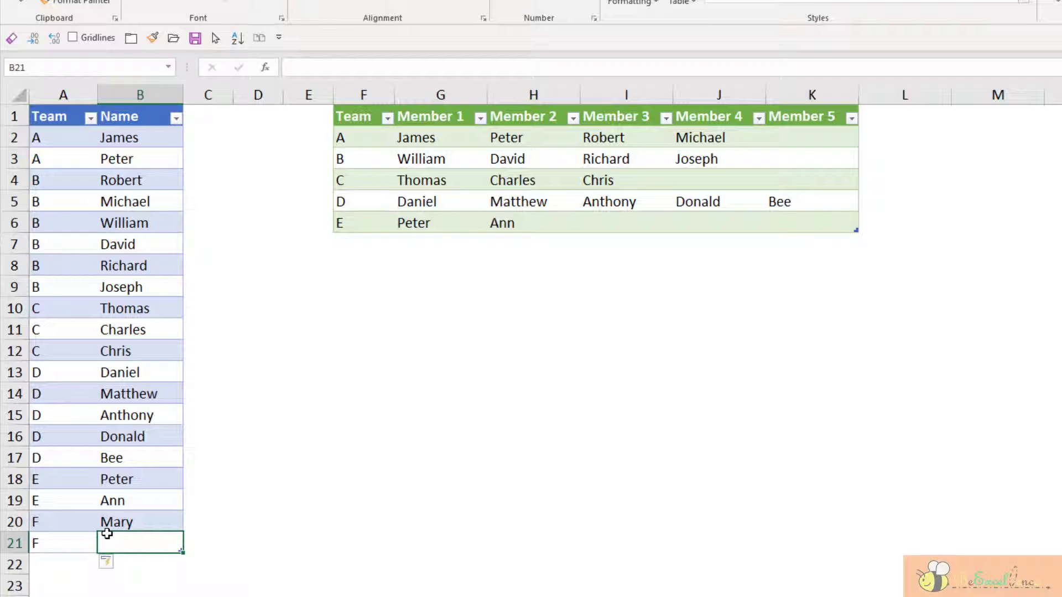
pyautogui.write('Mickey')
pyautogui.press('Return')
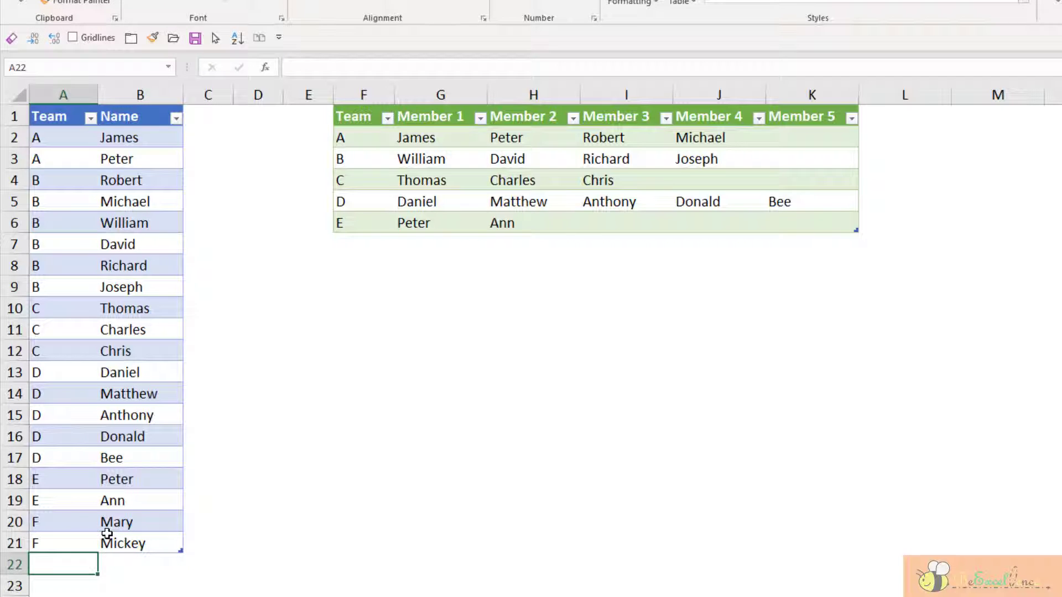
# Refresh the loaded member table to pick up the changes.
pyautogui.rightClick(412, 190)
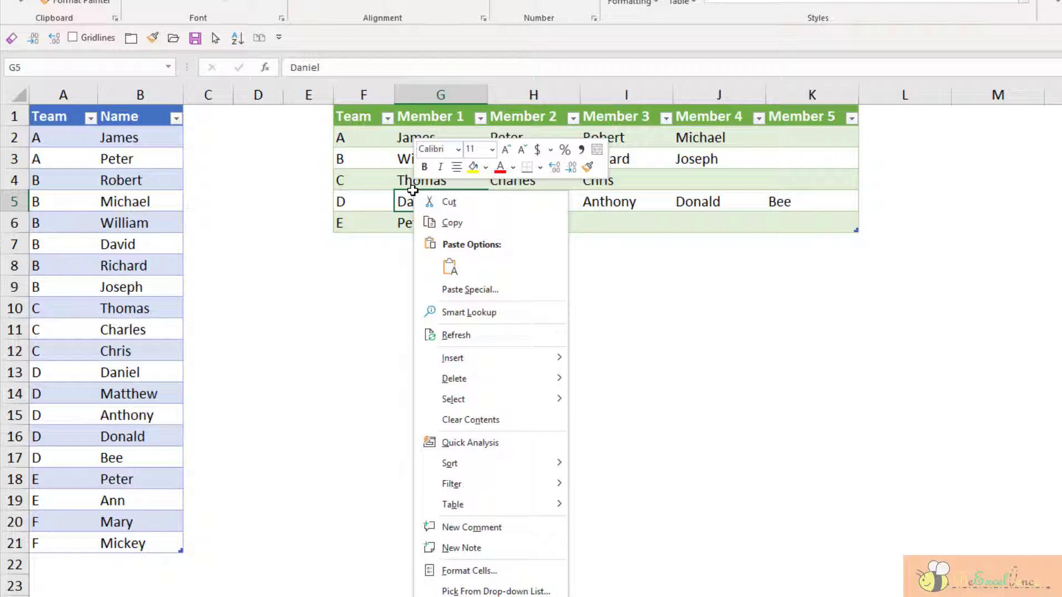
pyautogui.click(524, 333)
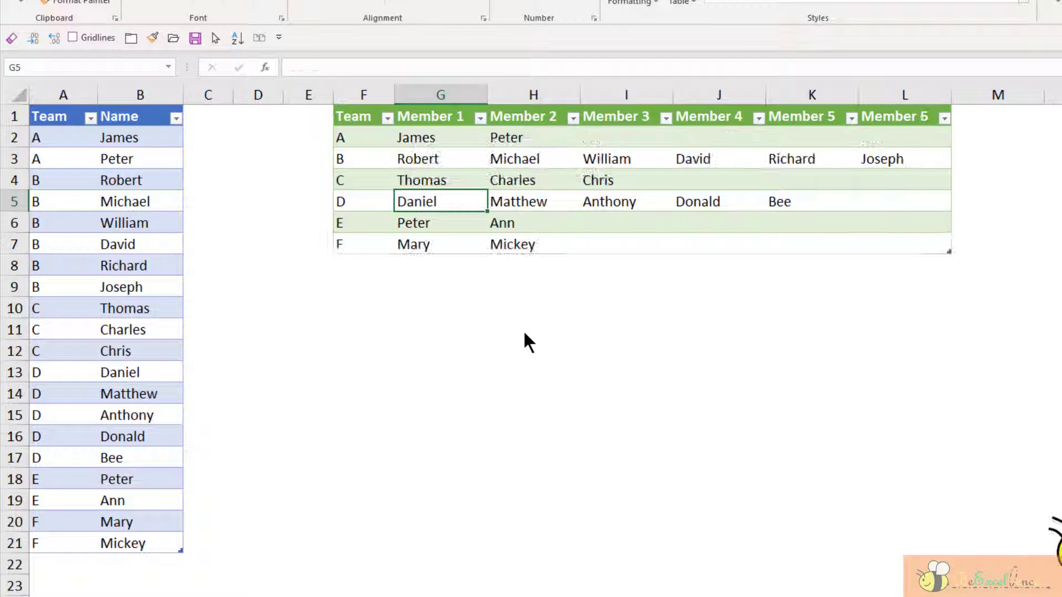
pyautogui.click(530, 336)
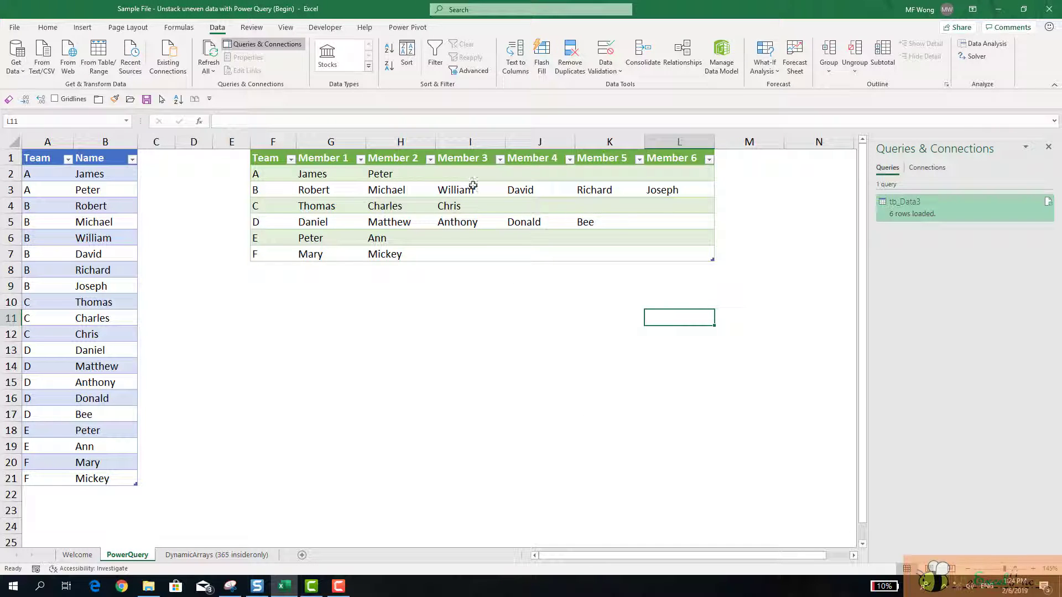
# Edit the tb_Data3 query from the Queries & Connections pane.
pyautogui.click(579, 220)
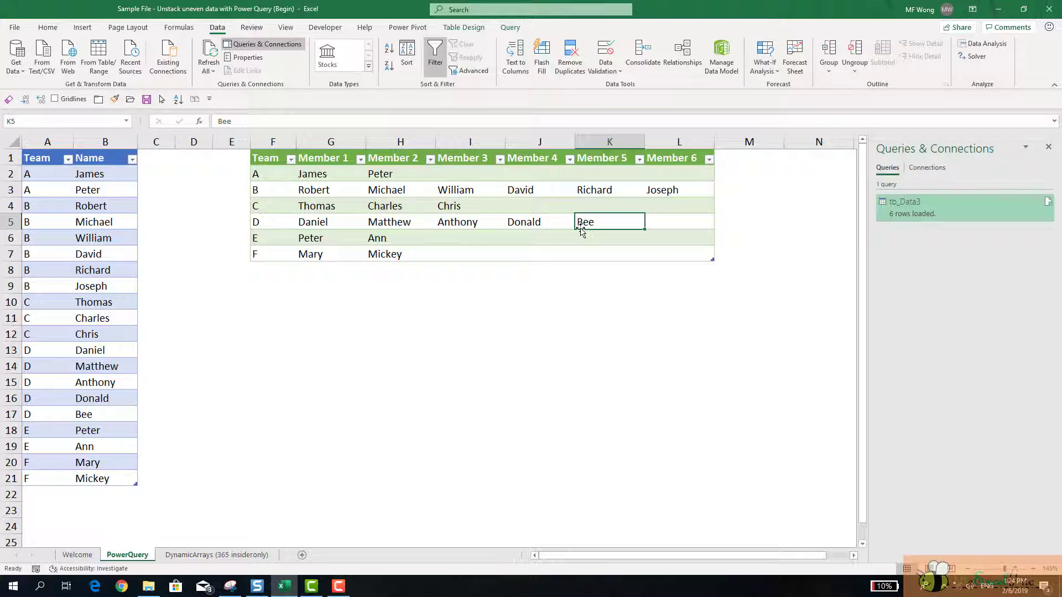
pyautogui.click(374, 239)
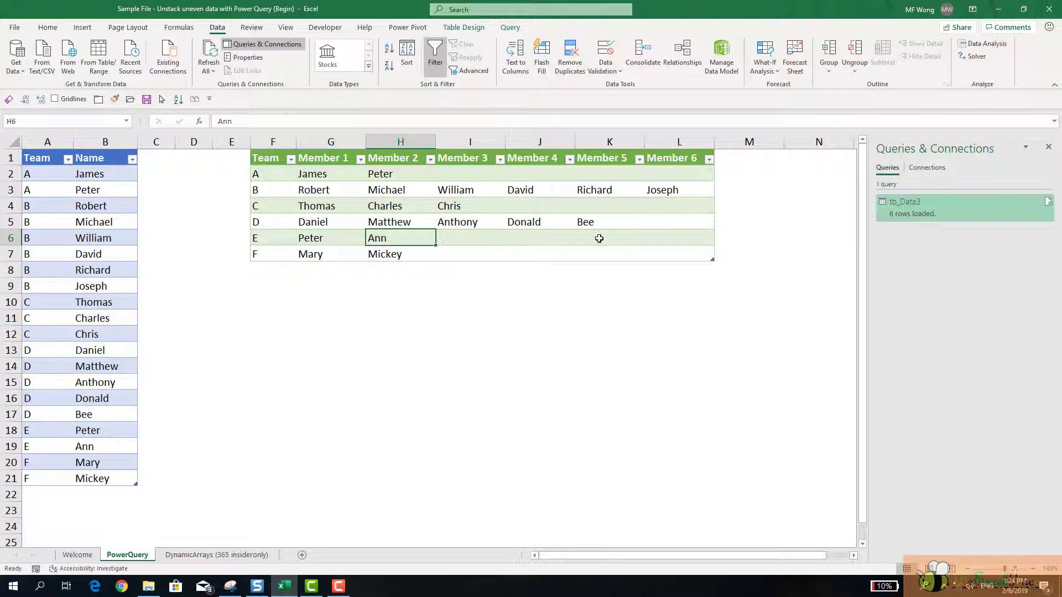
pyautogui.moveTo(912, 207)
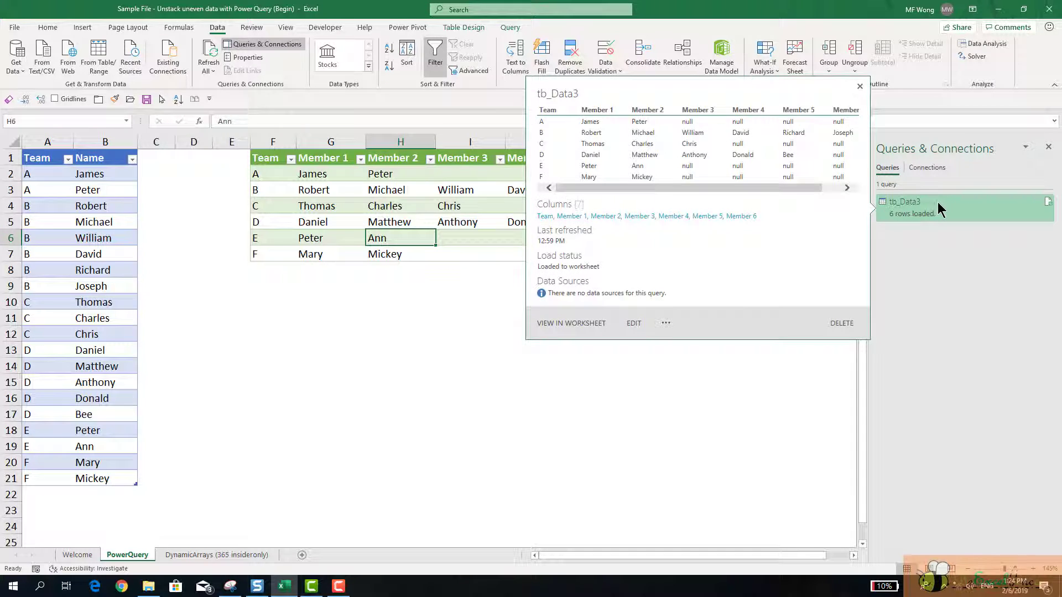
pyautogui.rightClick(939, 209)
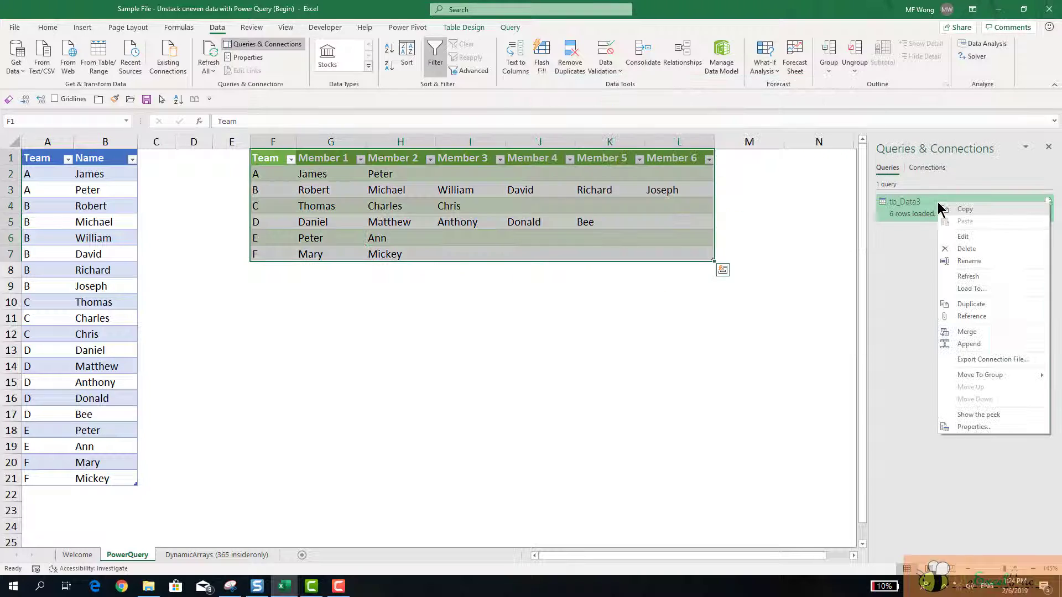
pyautogui.click(964, 233)
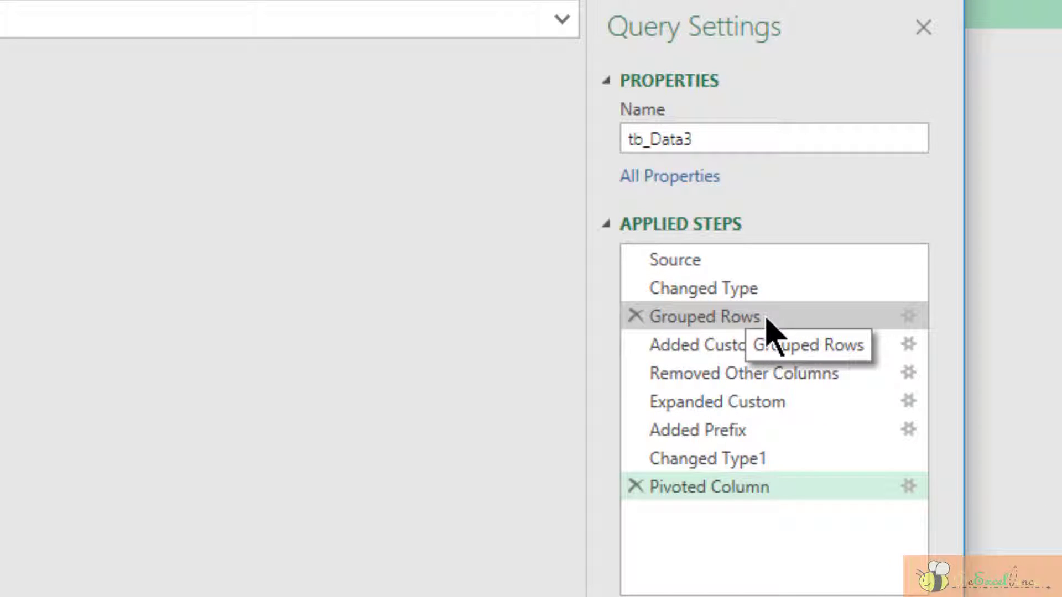
# Return to the Grouped Rows step and preview teams A–C's nested name tables.
pyautogui.click(748, 319)
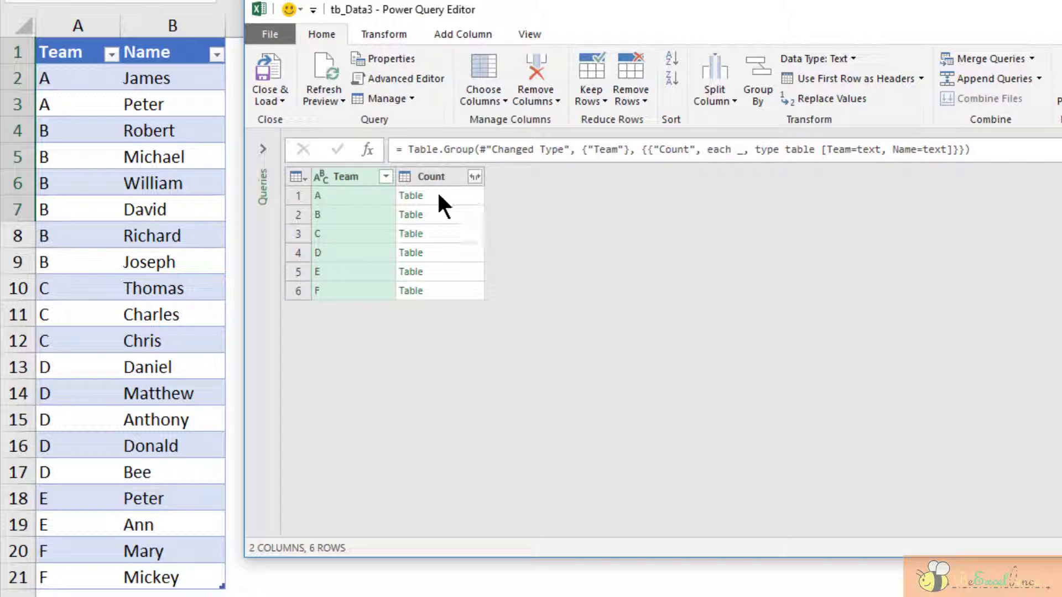
pyautogui.click(470, 196)
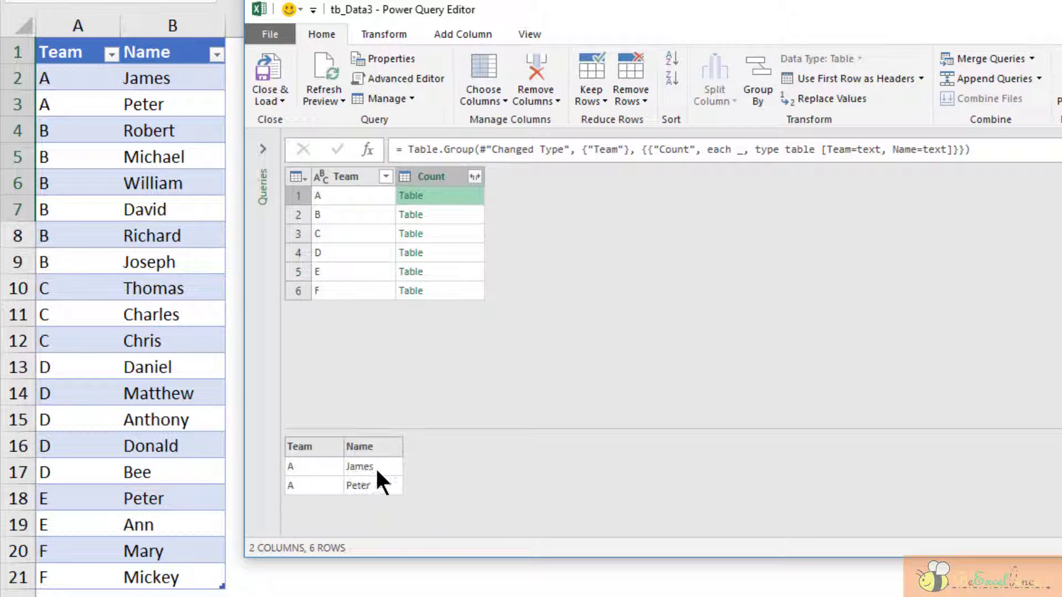
pyautogui.click(466, 214)
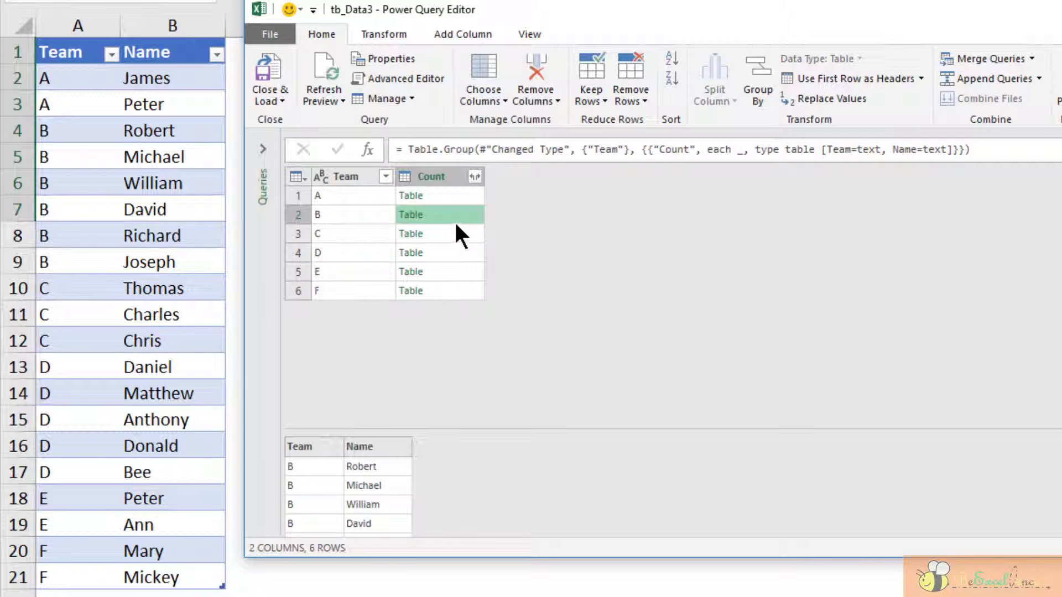
pyautogui.click(404, 235)
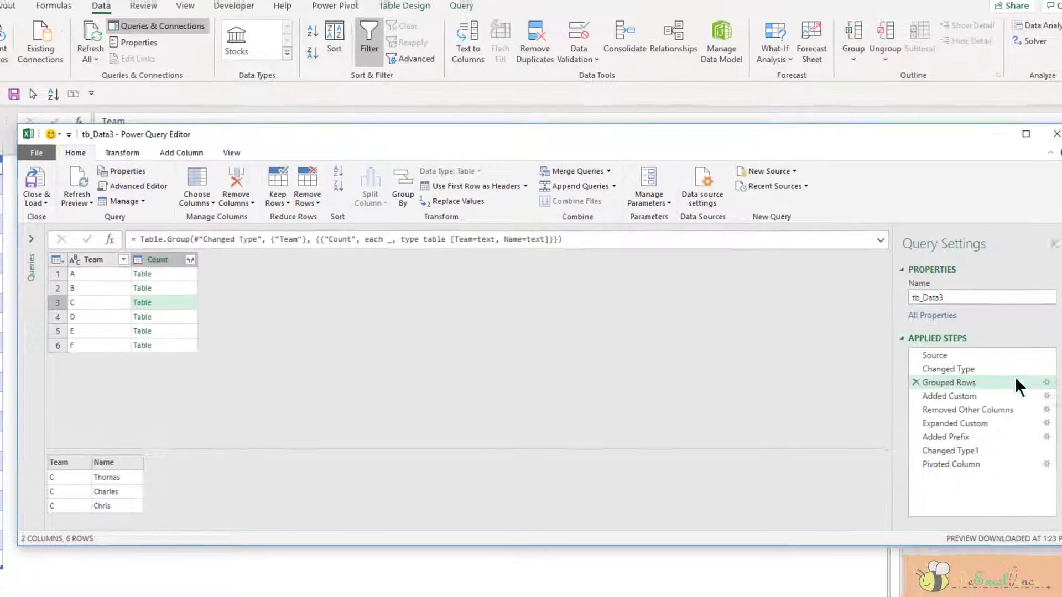
# Delete the Added Custom step and every step after it.
pyautogui.click(952, 396)
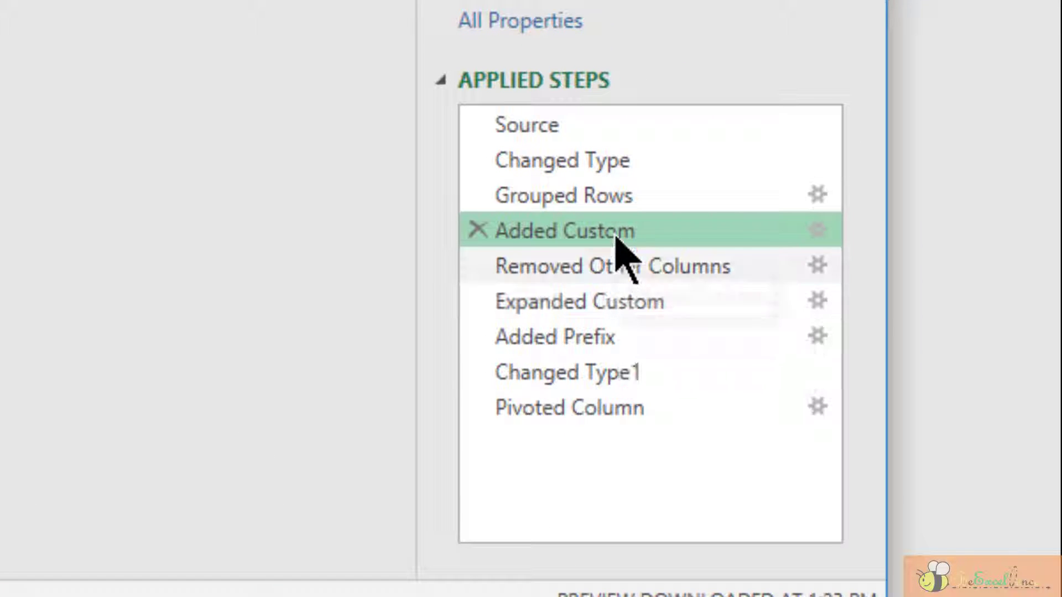
pyautogui.rightClick(614, 244)
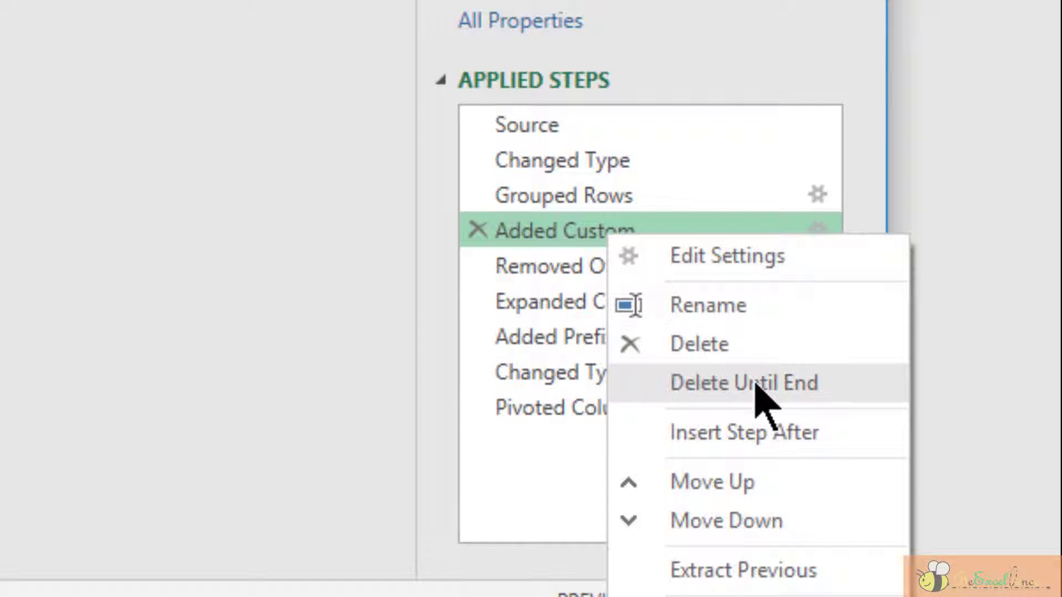
pyautogui.press('Escape')
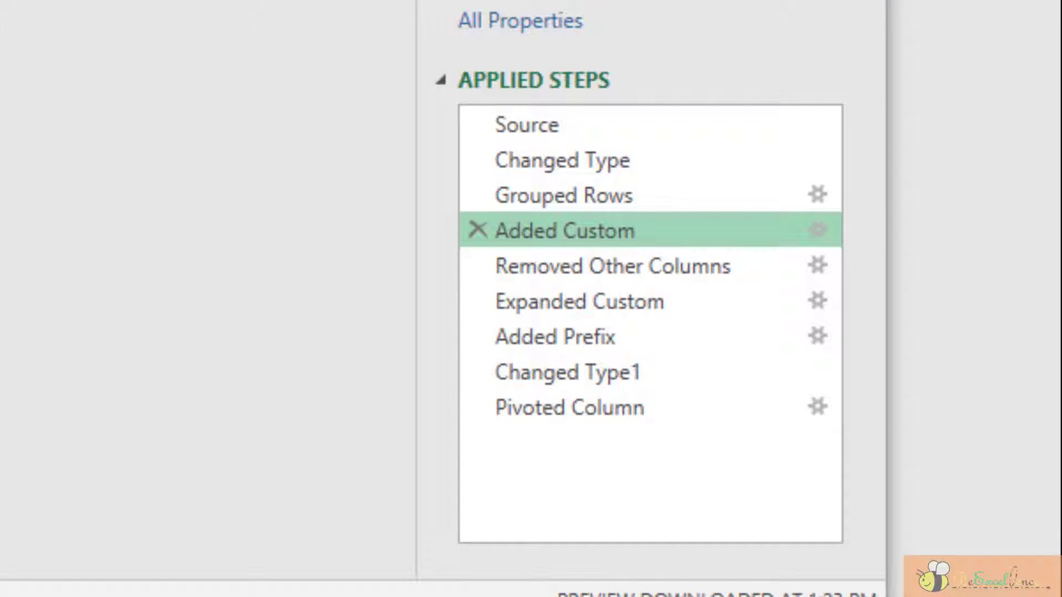
pyautogui.press('Return')
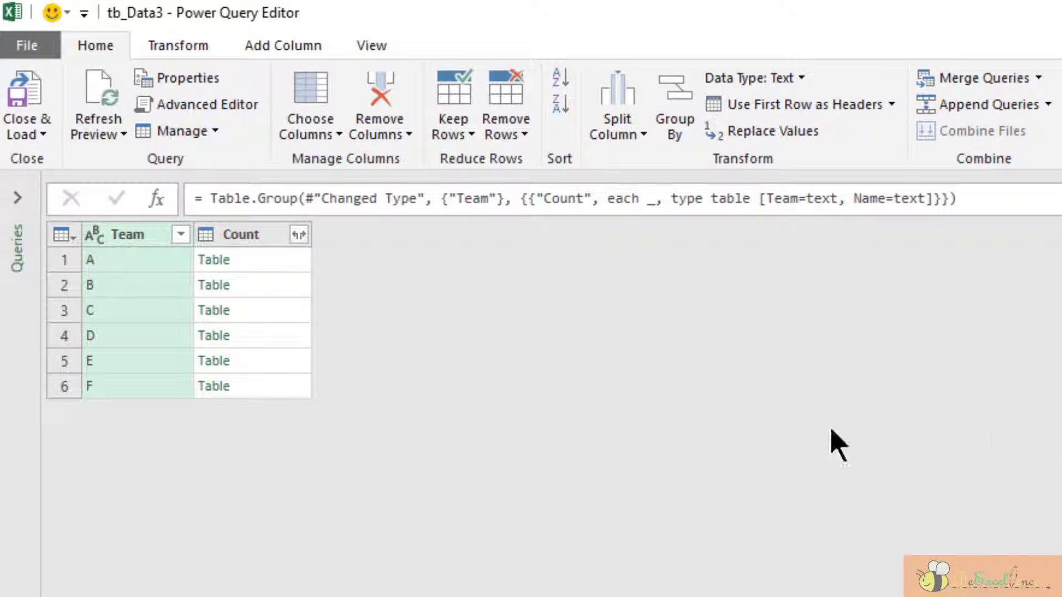
# Sort the Team column in ascending order.
pyautogui.click(288, 258)
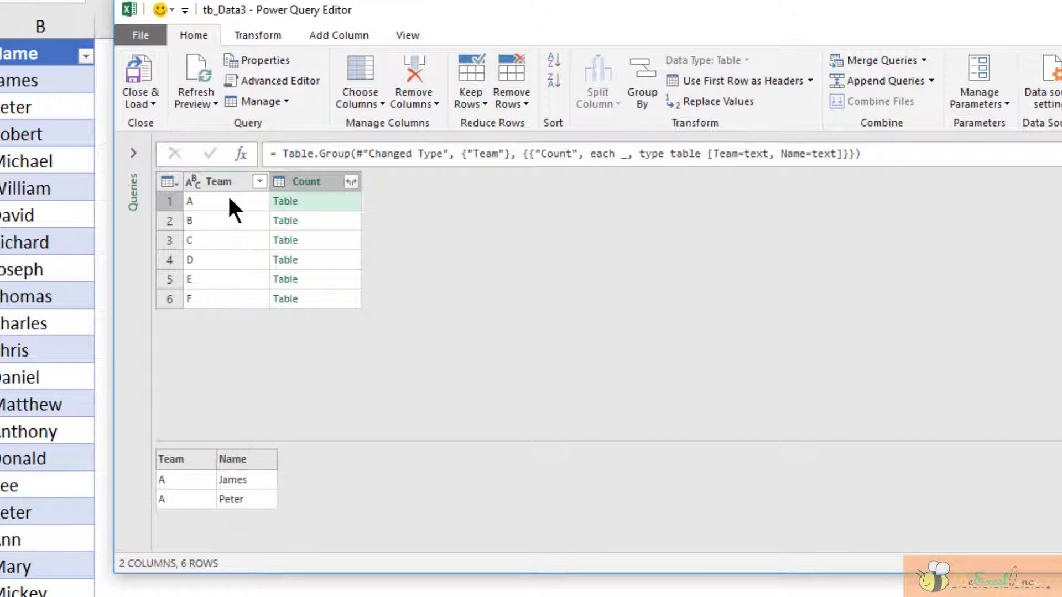
pyautogui.click(212, 183)
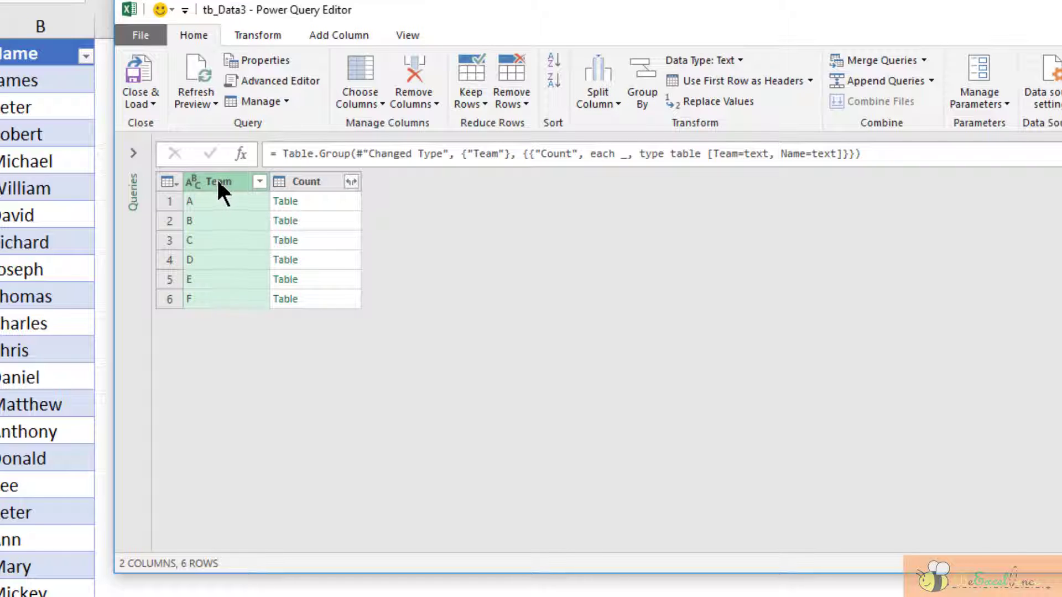
pyautogui.click(259, 182)
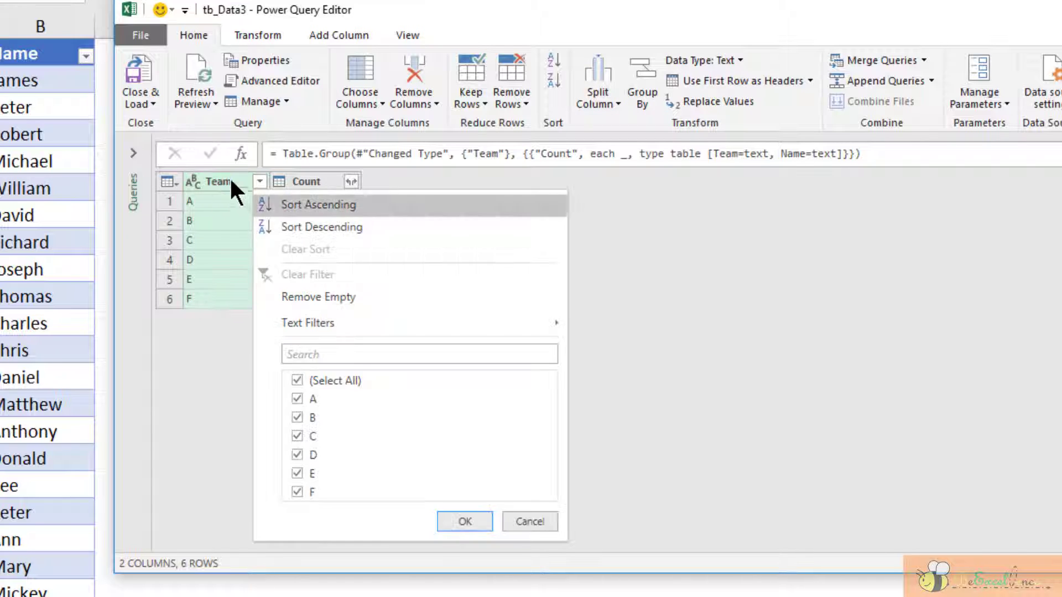
pyautogui.click(355, 205)
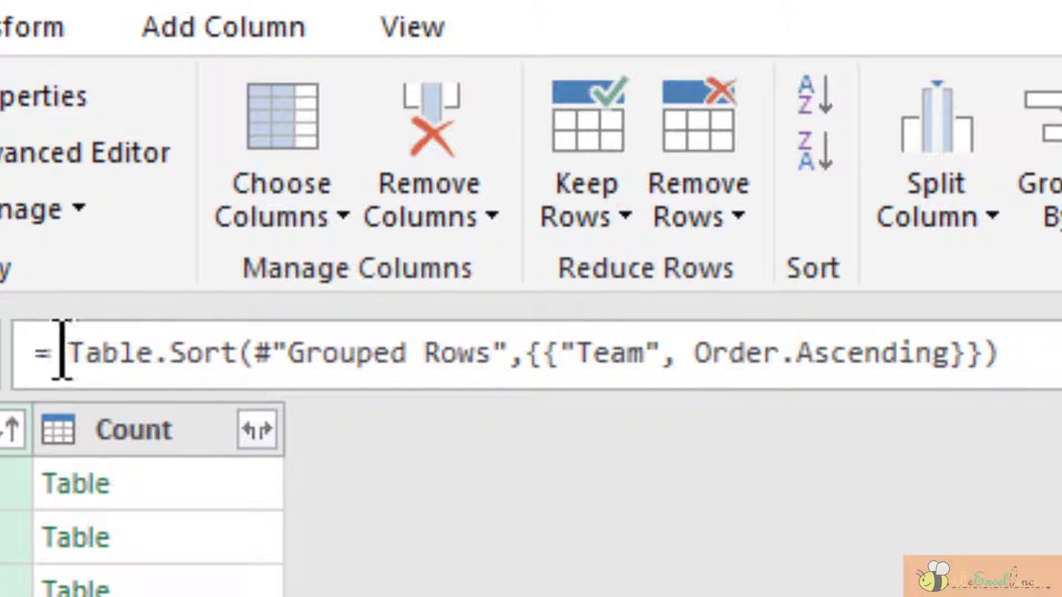
# Copy the Table.Sort formula from the formula bar, then delete the Sorted Rows step.
pyautogui.moveTo(1053, 356); pyautogui.dragTo(119, 354)
pyautogui.hotkey('ctrl', 'c')
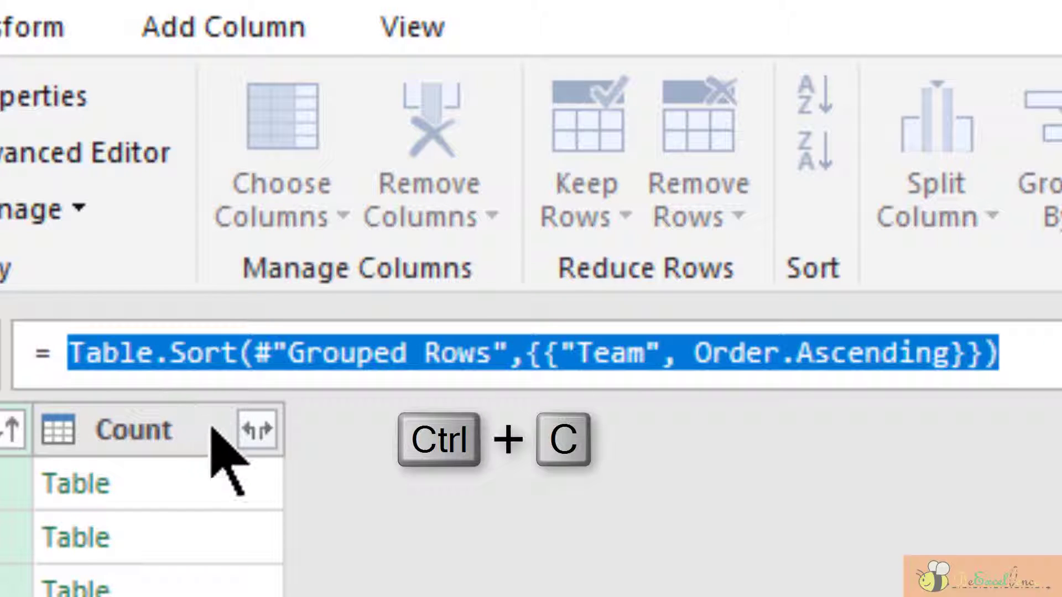
pyautogui.press('Escape')
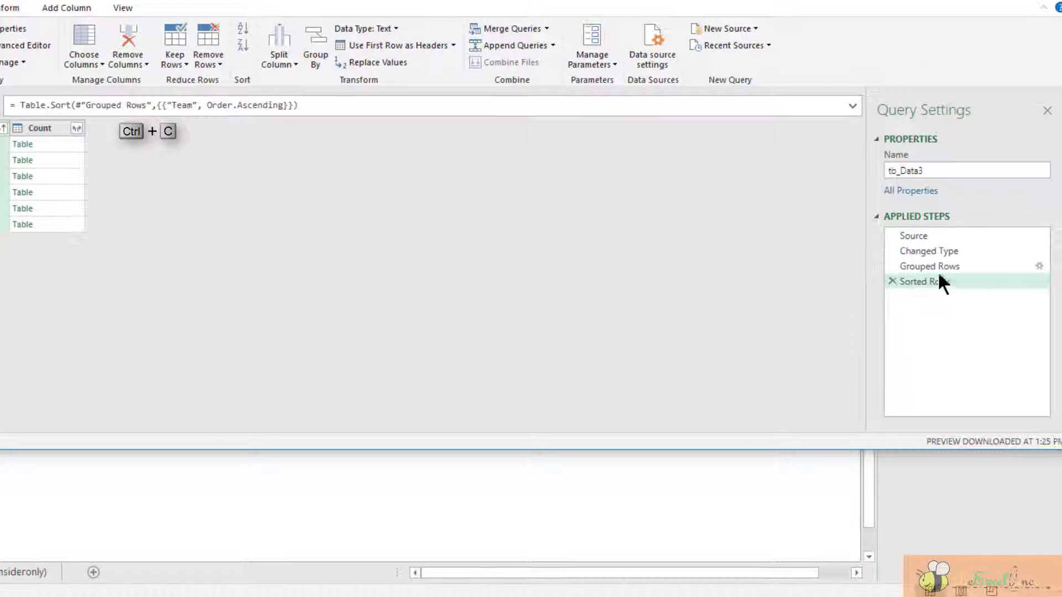
pyautogui.click(891, 281)
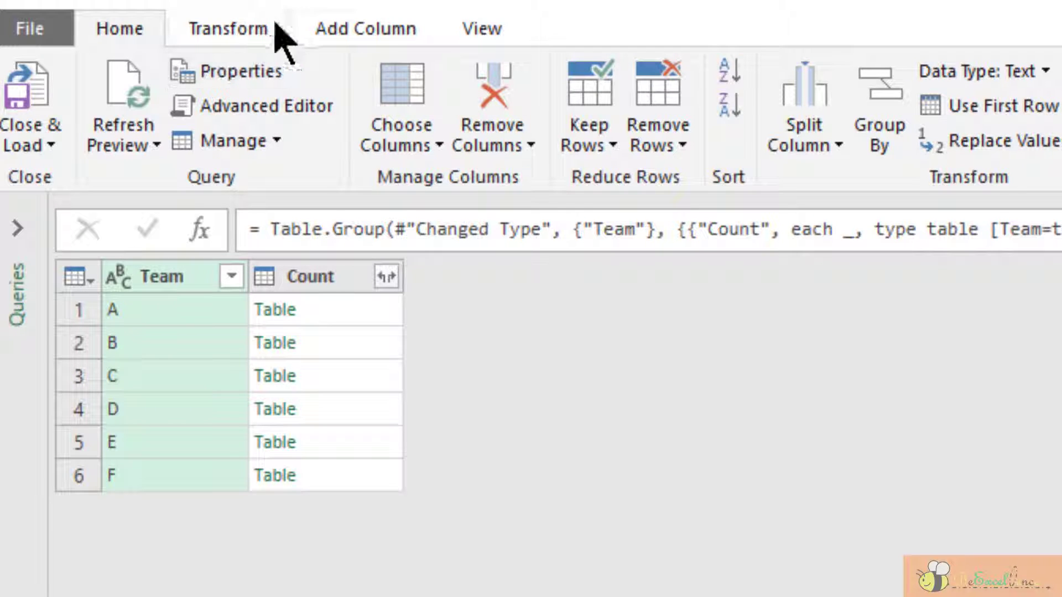
pyautogui.click(371, 31)
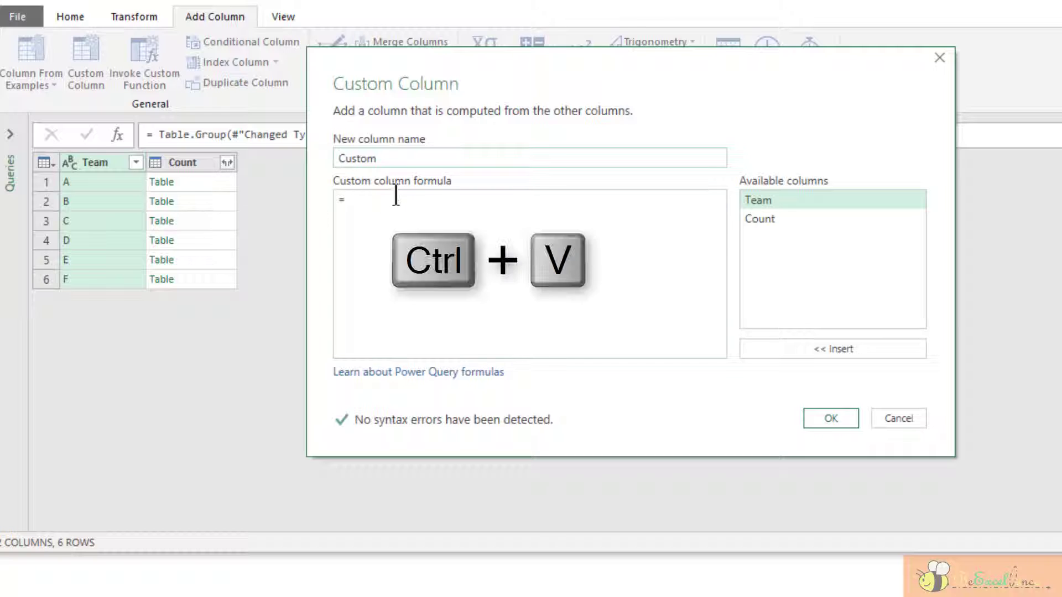
# Create a Custom column applying the pasted Table.Sort formula to [Count] instead of #"Grouped Rows".
pyautogui.click(401, 208)
pyautogui.hotkey('ctrl', 'v')
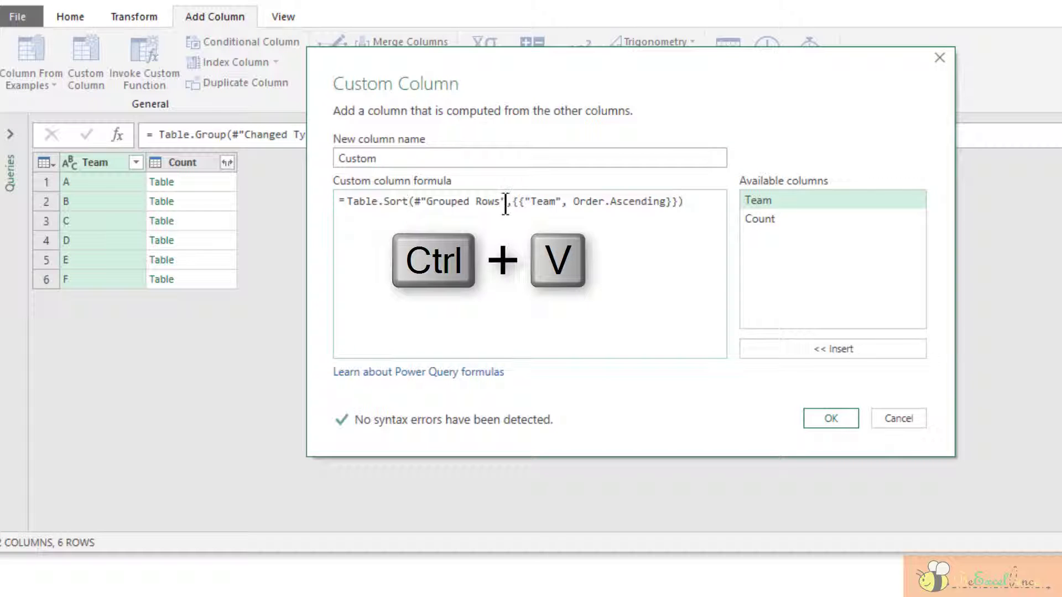
pyautogui.click(415, 202)
pyautogui.hotkey('shift', 'Right')
pyautogui.hotkey('shift', 'Right')
pyautogui.hotkey('shift', 'Right')
pyautogui.hotkey('shift', 'Right')
pyautogui.hotkey('shift', 'Right')
pyautogui.hotkey('shift', 'Right')
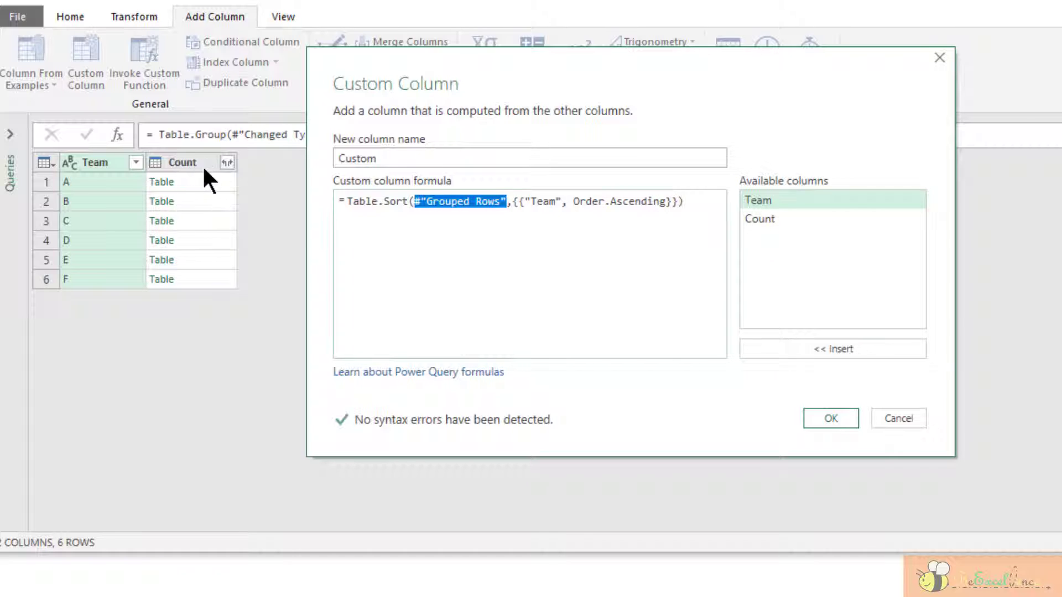
pyautogui.doubleClick(766, 217)
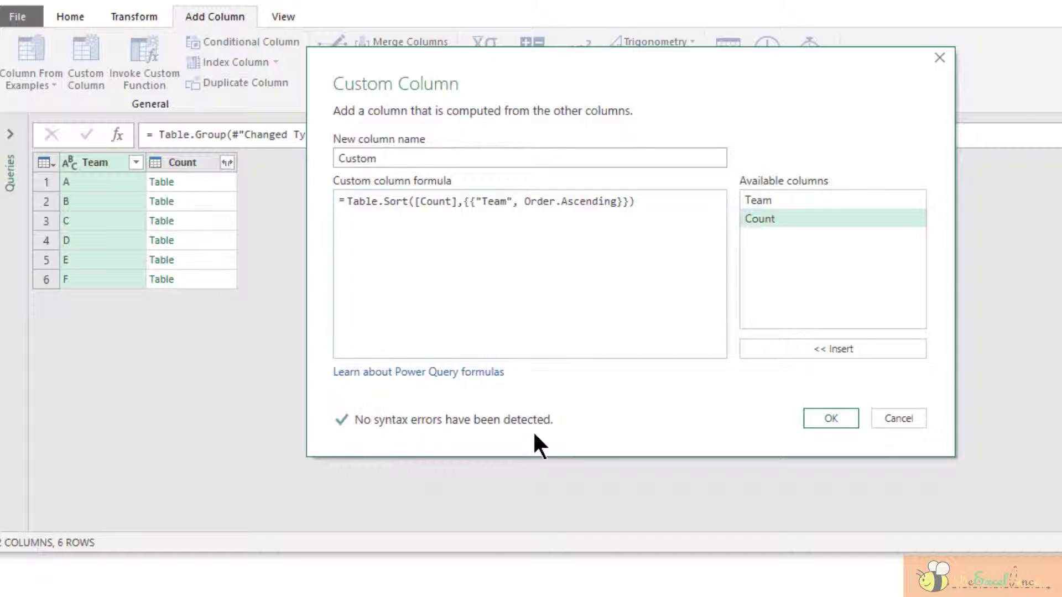
pyautogui.click(841, 419)
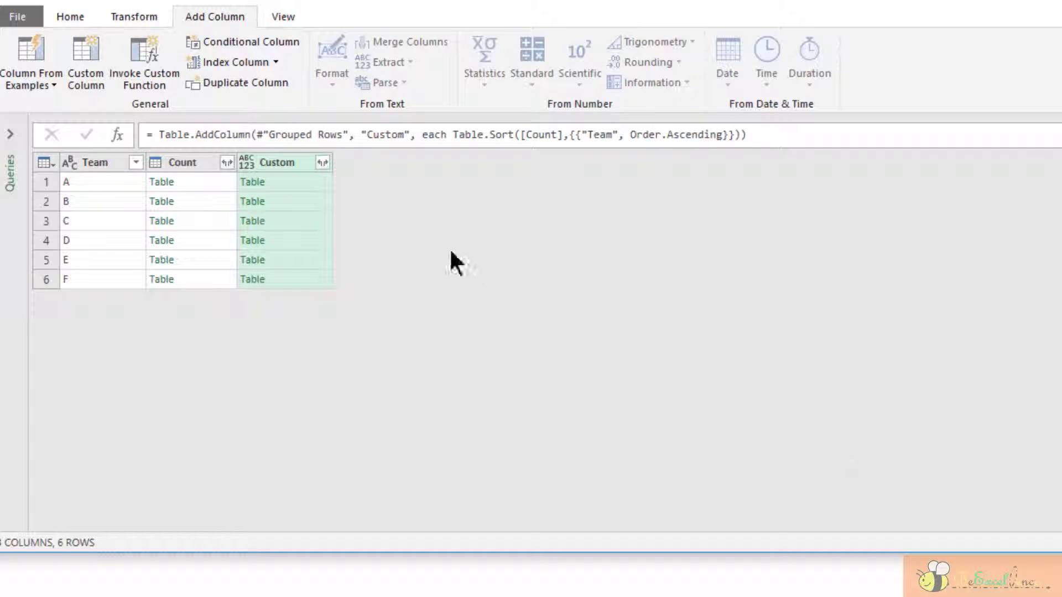
# Preview the nested tables for teams A, B and C in the Custom column.
pyautogui.click(303, 183)
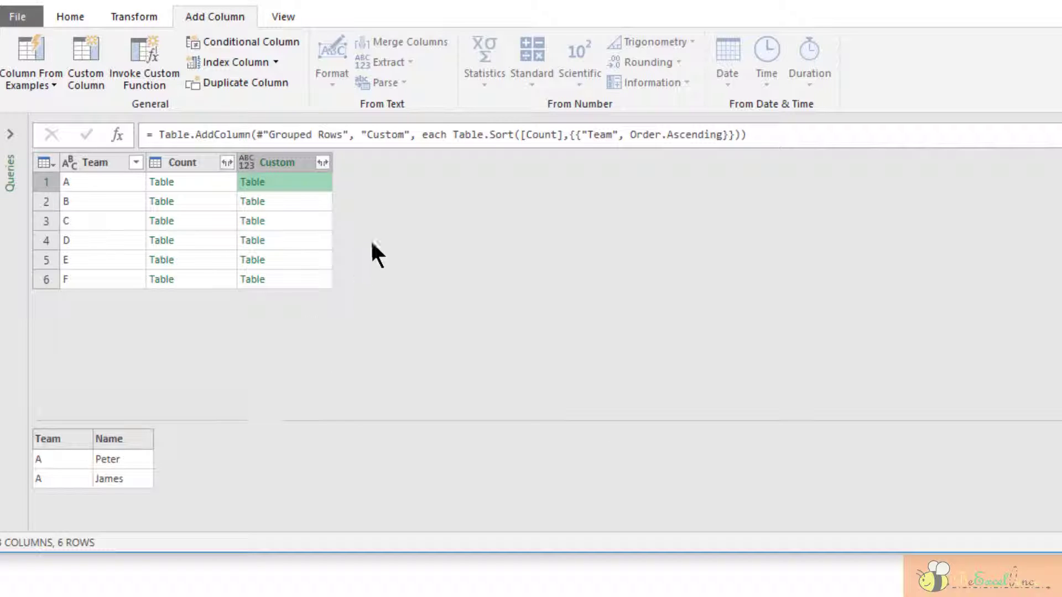
pyautogui.click(303, 201)
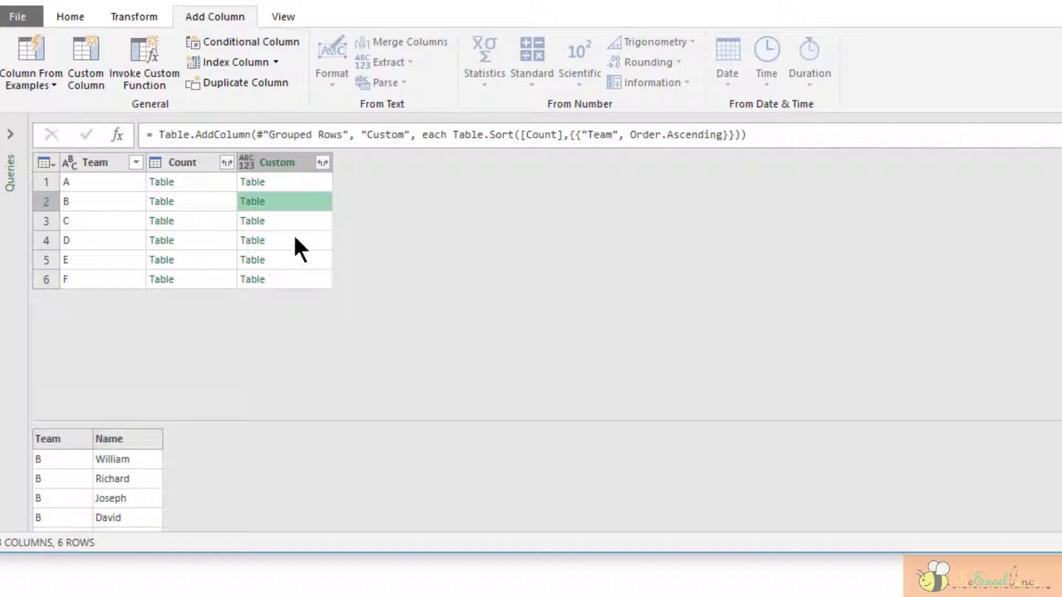
pyautogui.click(299, 222)
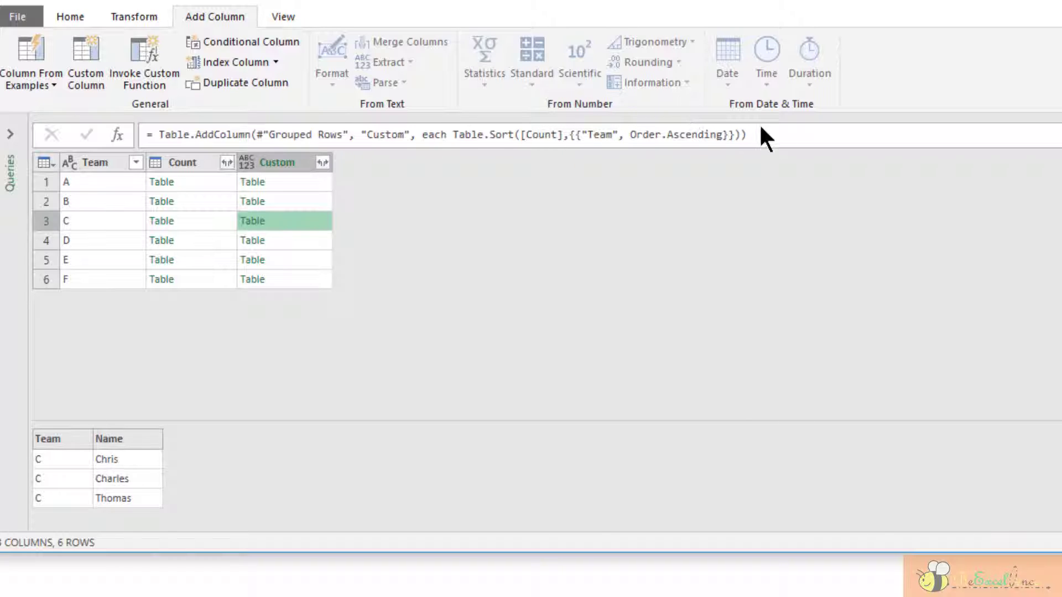
# Change the Table.Sort key in the Custom column formula from Team to Name.
pyautogui.doubleClick(600, 135)
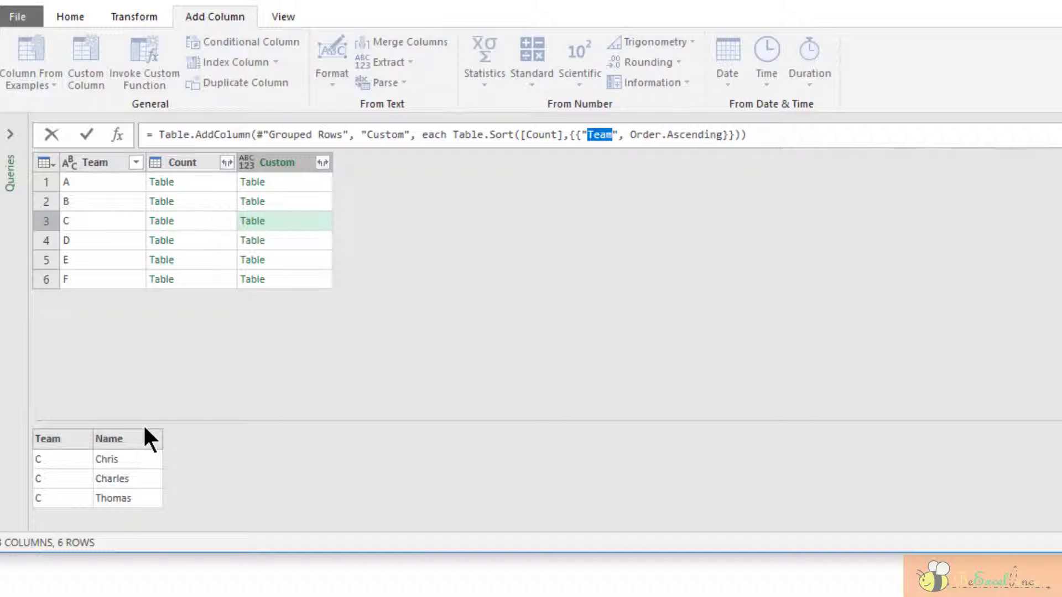
pyautogui.write('Name')
pyautogui.press('Return')
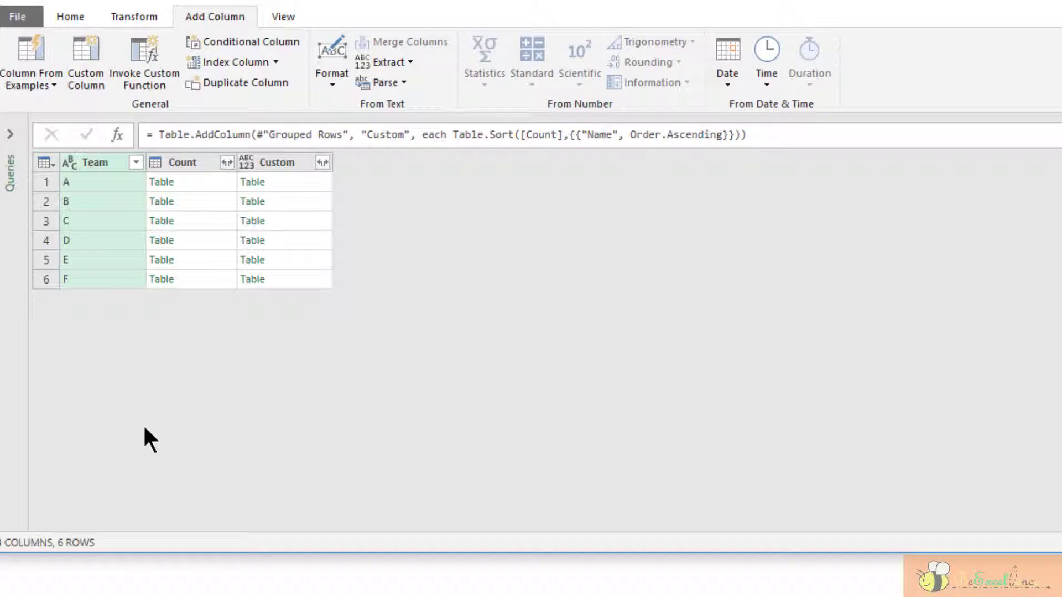
# Verify teams A through E now list their member names alphabetically.
pyautogui.click(304, 183)
pyautogui.click(317, 203)
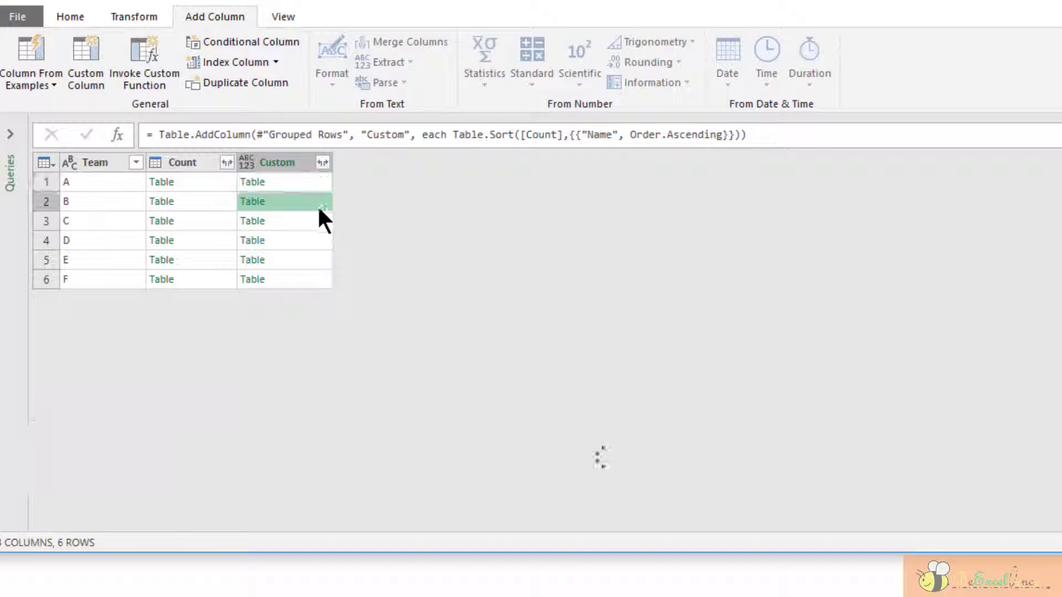
pyautogui.click(305, 220)
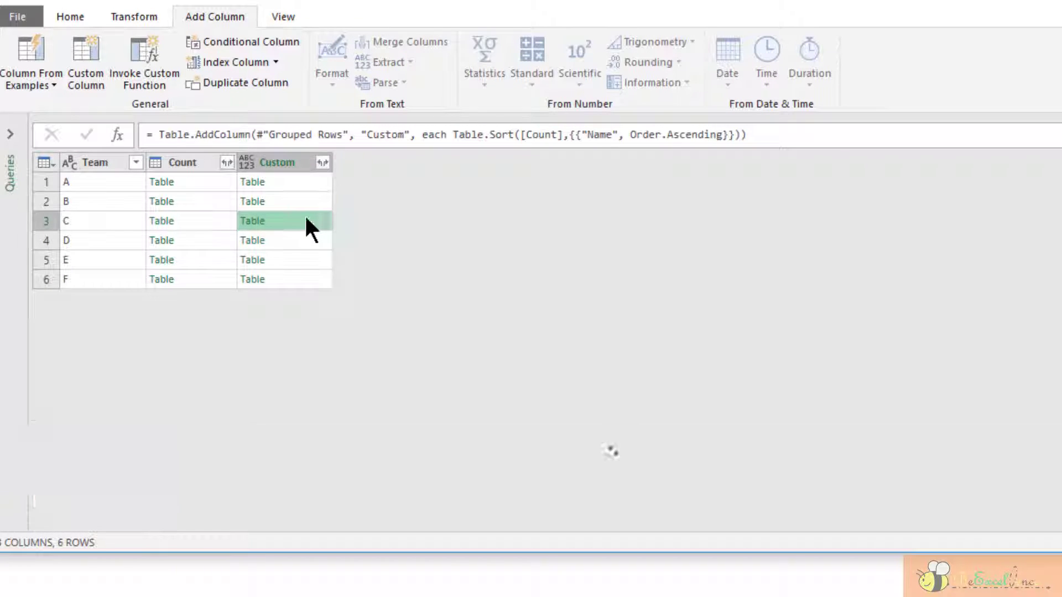
pyautogui.click(299, 240)
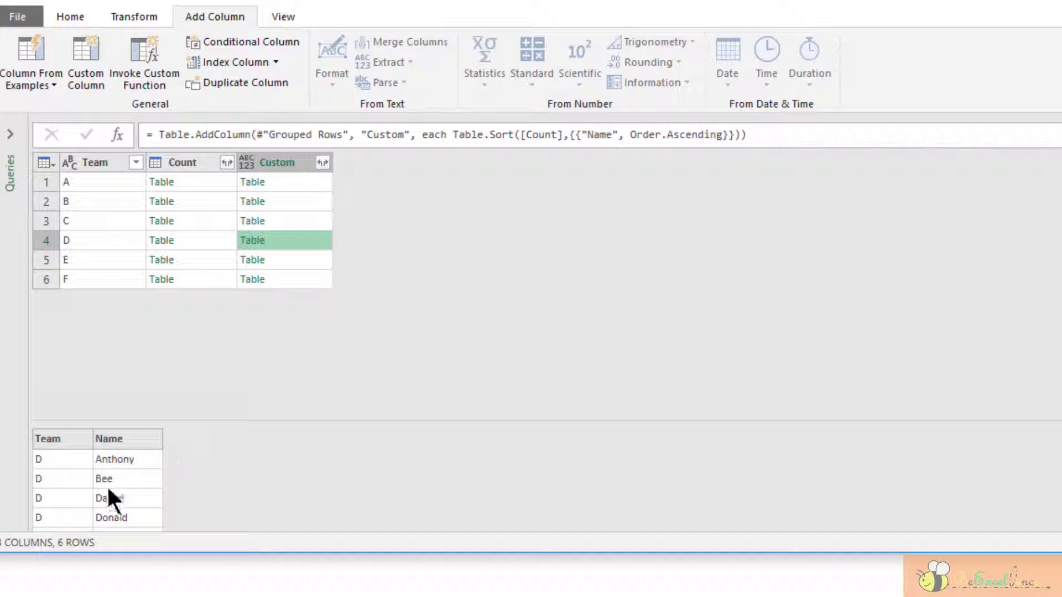
pyautogui.click(304, 261)
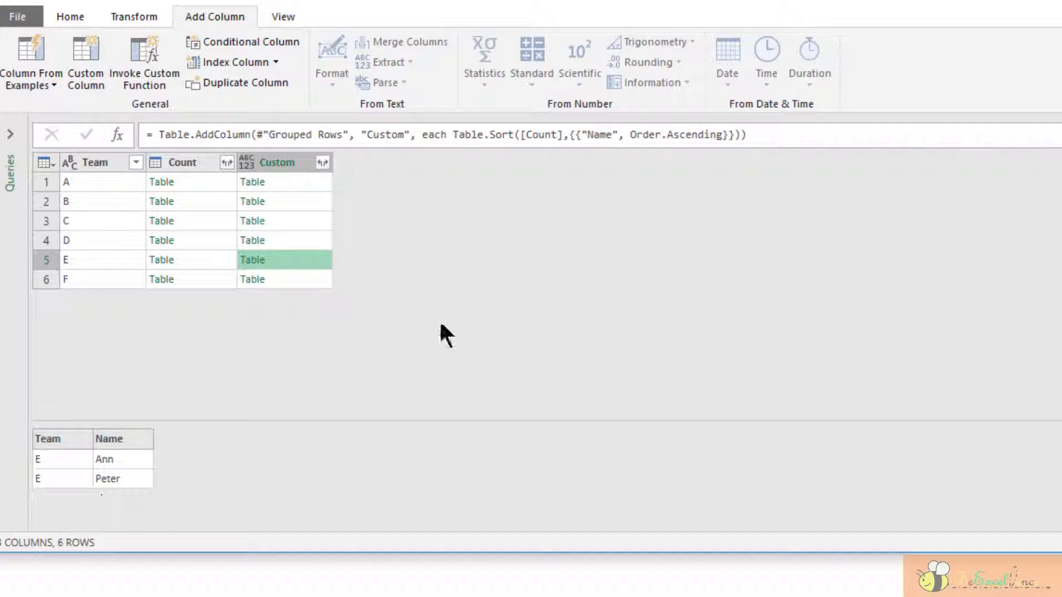